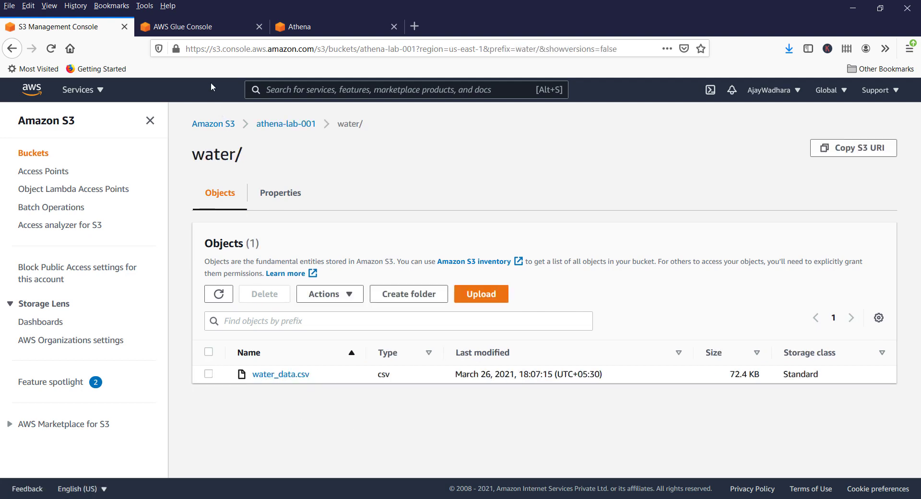
Step: In the AWS Glue console, add a crawler named water-data-crawler that uses data stores as its source and crawls all folders
{"action": "left_click", "coordinate": [196, 29]}
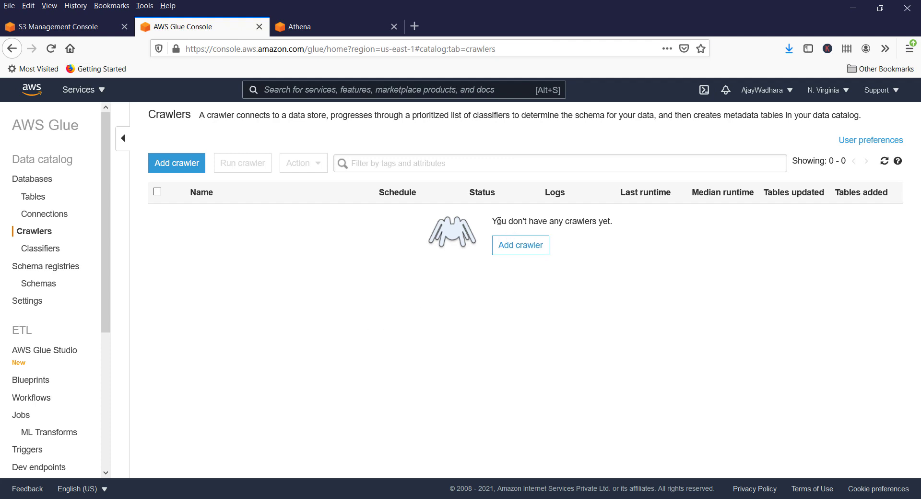
{"action": "left_click_drag", "start_coordinate": [497, 221], "coordinate": [610, 221]}
{"action": "left_click", "coordinate": [591, 280]}
{"action": "left_click", "coordinate": [523, 246]}
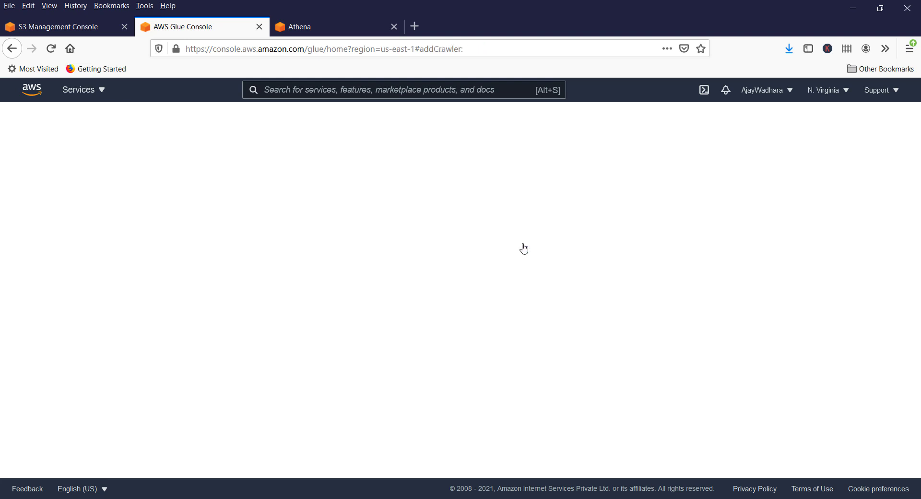
{"action": "left_click", "coordinate": [381, 200]}
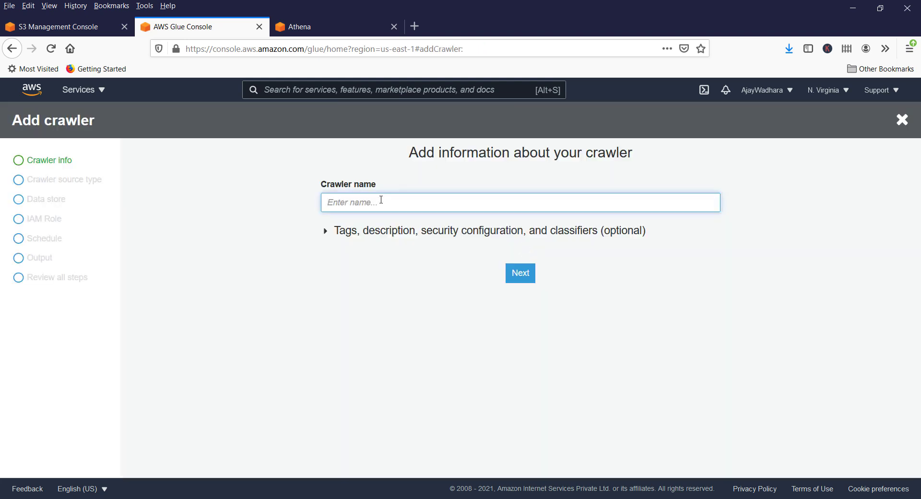
{"action": "type", "text": "water-data-crawler"}
{"action": "left_click", "coordinate": [523, 273]}
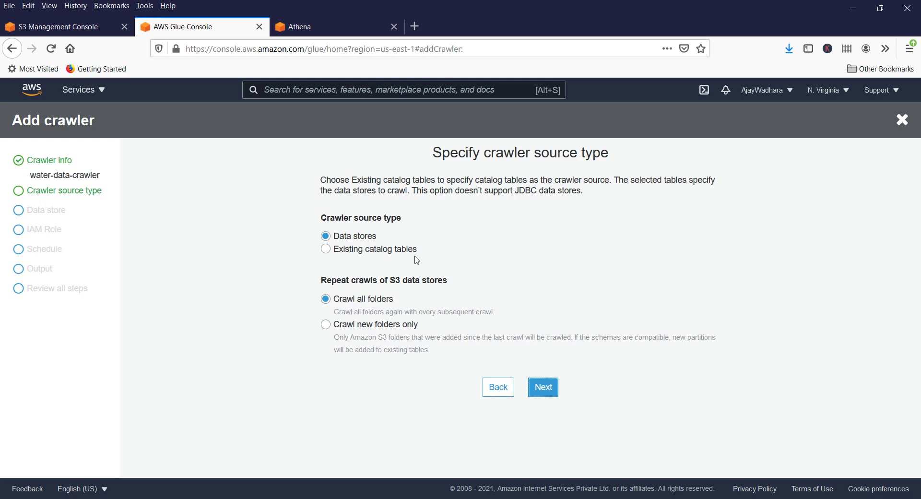
{"action": "left_click", "coordinate": [542, 386]}
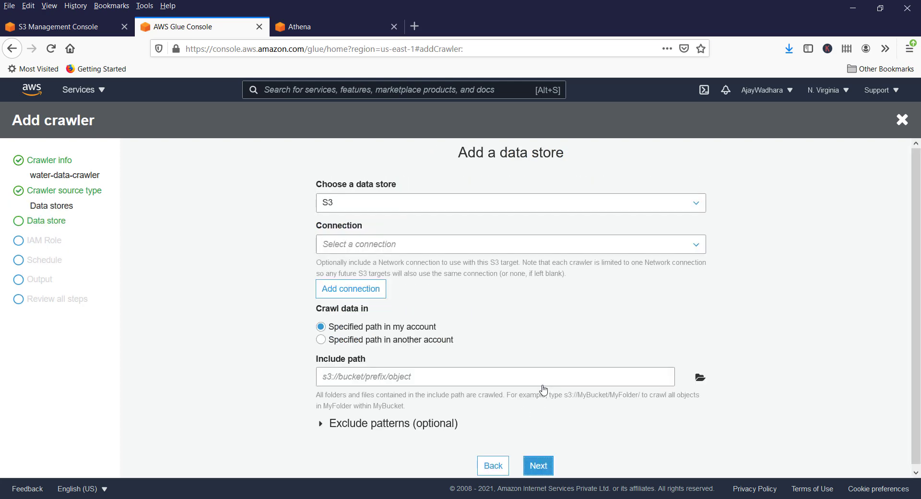
Step: Use S3 as the data store with include path s3://athena-lab-001/water and add no other data store
{"action": "left_click", "coordinate": [358, 205]}
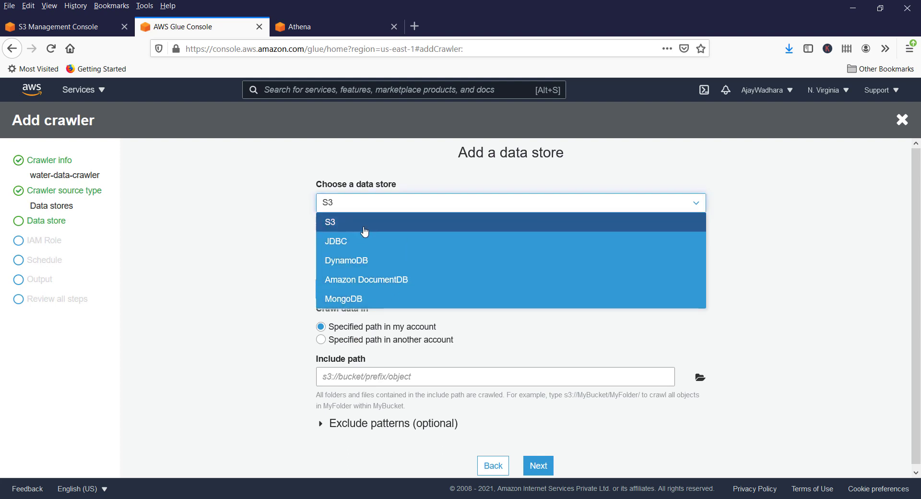
{"action": "left_click", "coordinate": [222, 228]}
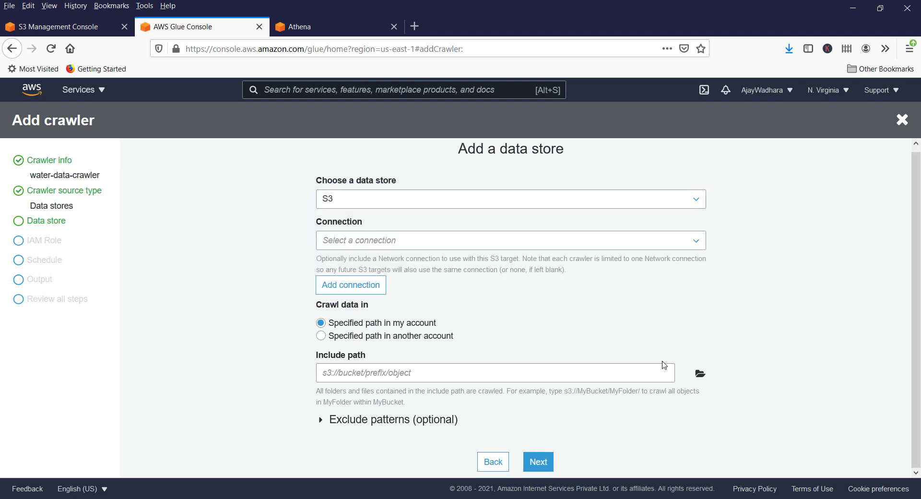
{"action": "left_click", "coordinate": [700, 374]}
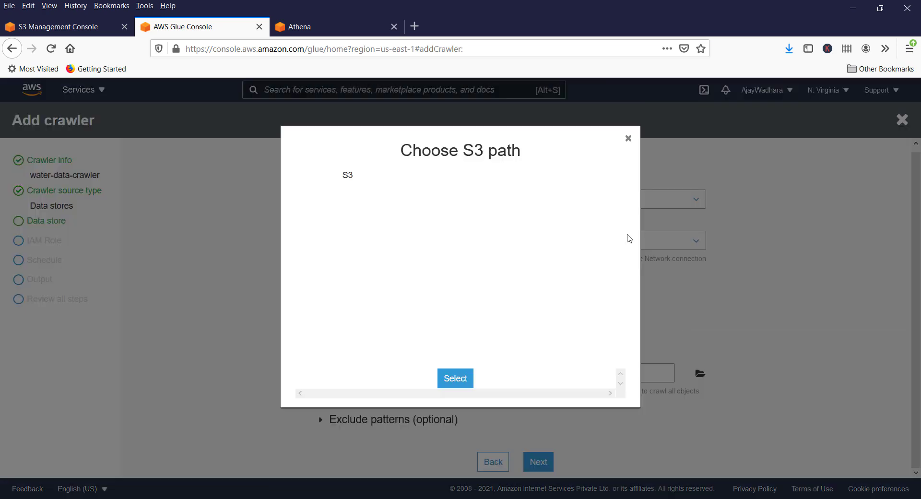
{"action": "left_click", "coordinate": [349, 186]}
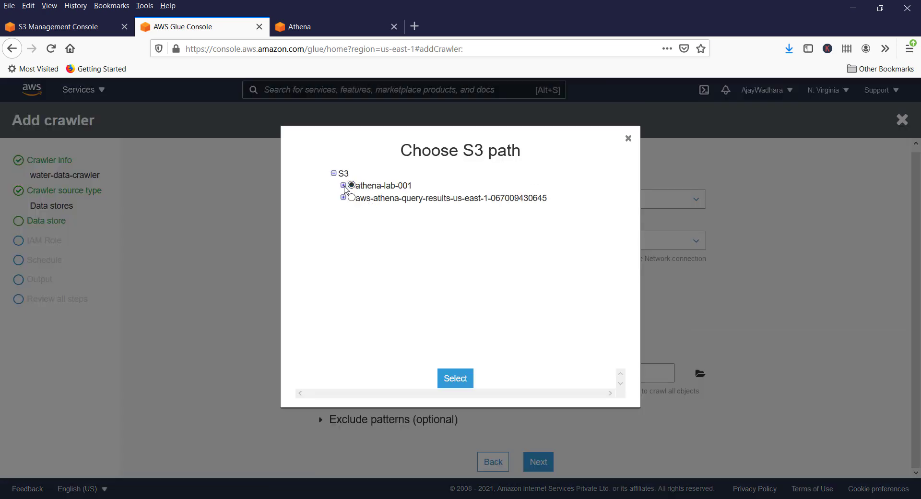
{"action": "left_click", "coordinate": [343, 185]}
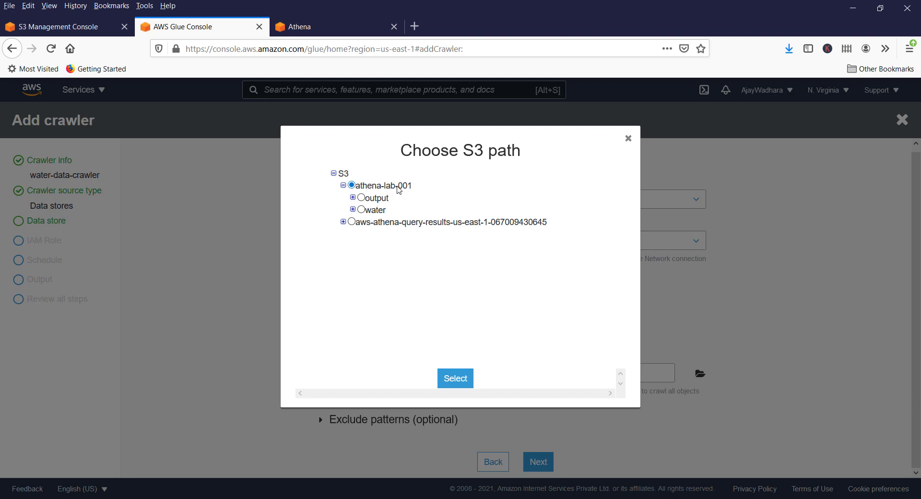
{"action": "left_click", "coordinate": [361, 210]}
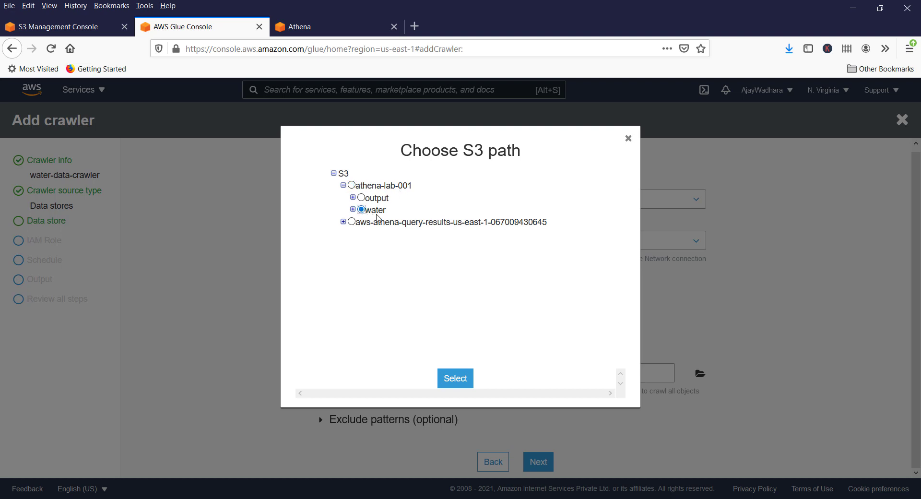
{"action": "left_click", "coordinate": [456, 378]}
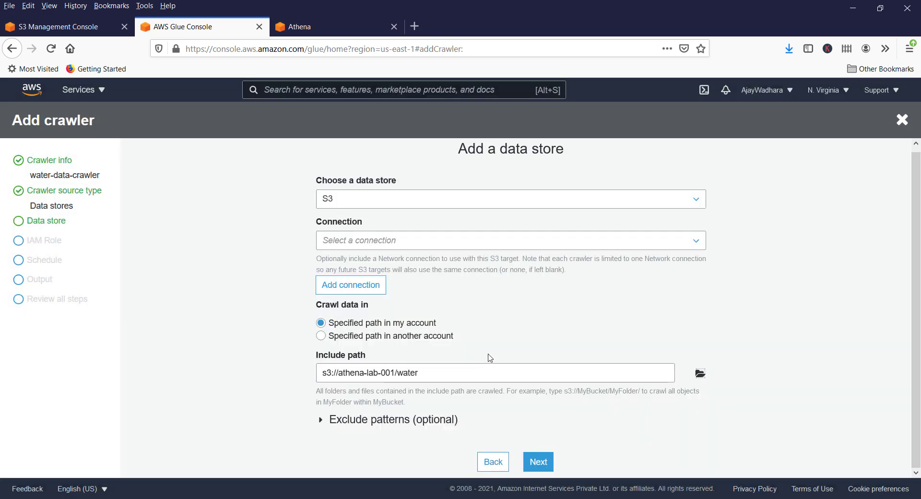
{"action": "left_click", "coordinate": [539, 463]}
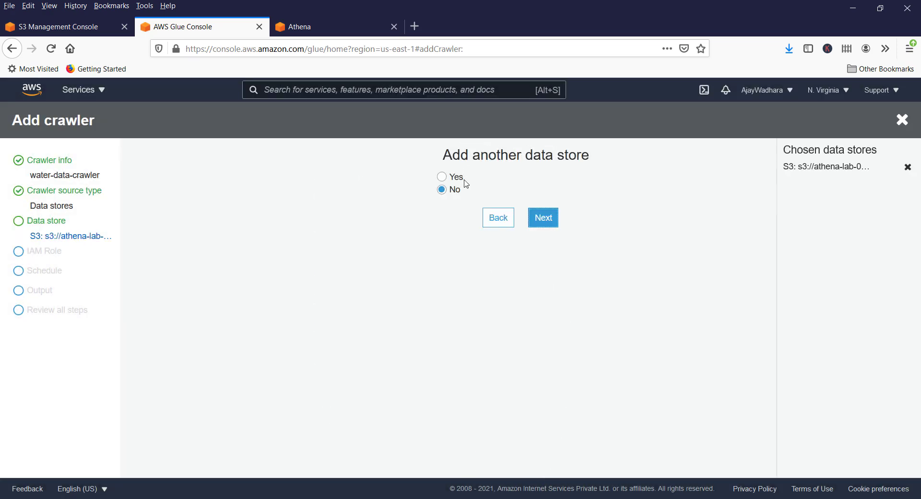
{"action": "left_click", "coordinate": [543, 219]}
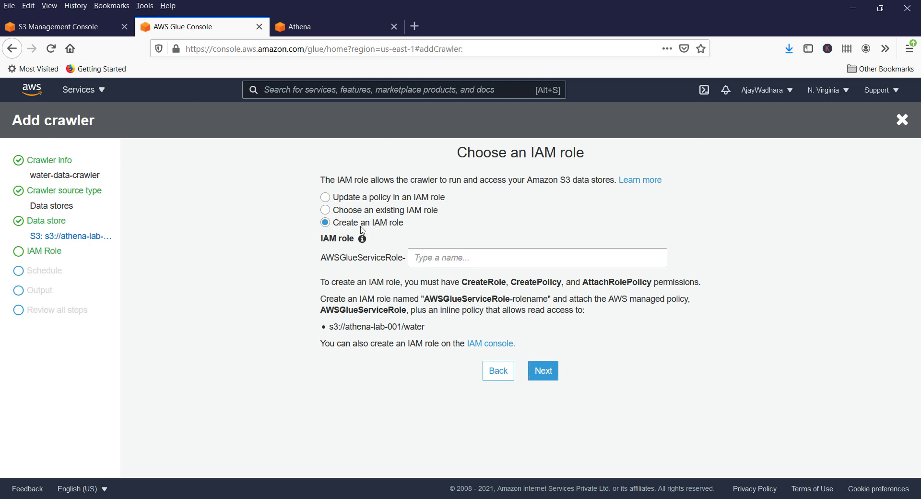
Step: Create an IAM role for the crawler with the name suffix water-data-crawler
{"action": "left_click", "coordinate": [437, 257]}
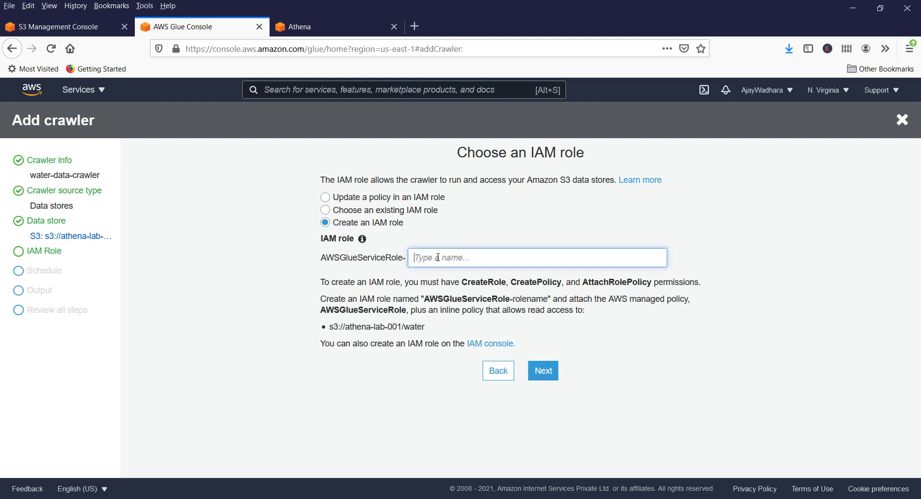
{"action": "type", "text": "water-data-crawler"}
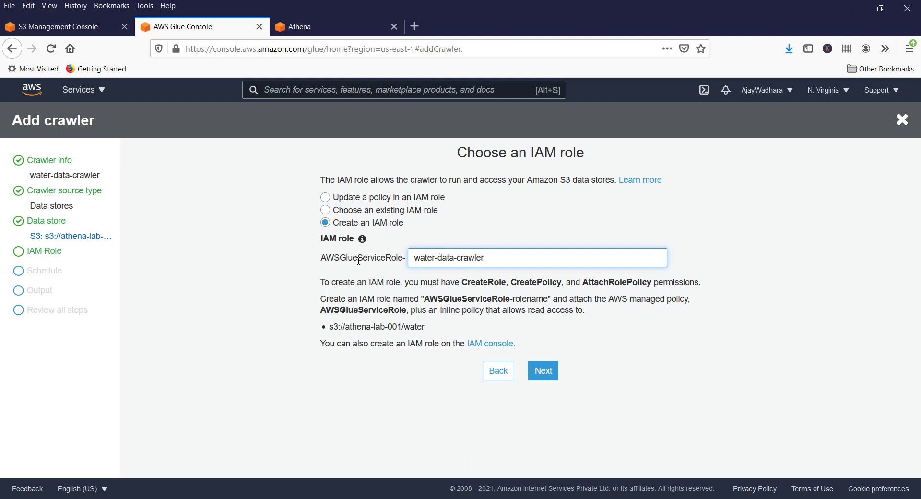
{"action": "left_click_drag", "start_coordinate": [345, 259], "coordinate": [432, 262]}
{"action": "left_click", "coordinate": [489, 439]}
{"action": "left_click", "coordinate": [550, 379]}
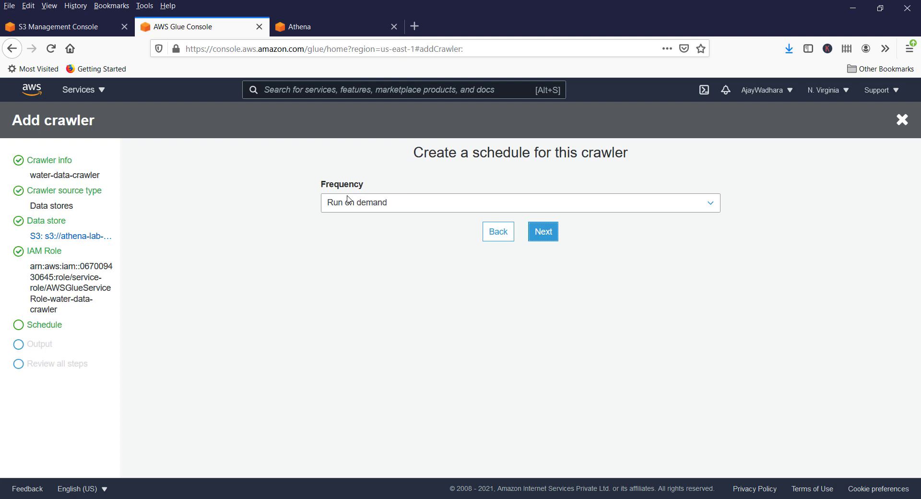
Step: Set the crawler's schedule frequency to Run on demand and continue to the output settings
{"action": "left_click", "coordinate": [389, 202]}
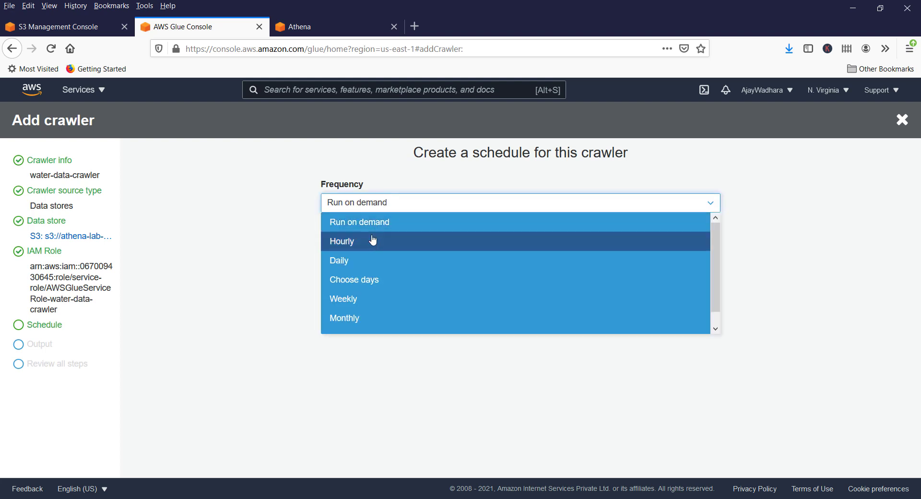
{"action": "scroll", "coordinate": [369, 259], "scroll_direction": "down", "scroll_amount": 1}
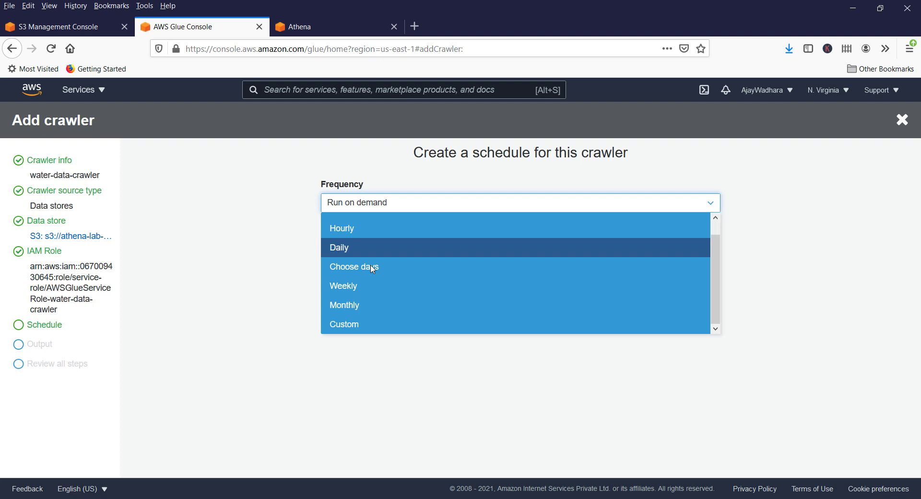
{"action": "left_click", "coordinate": [352, 326]}
{"action": "left_click", "coordinate": [378, 204]}
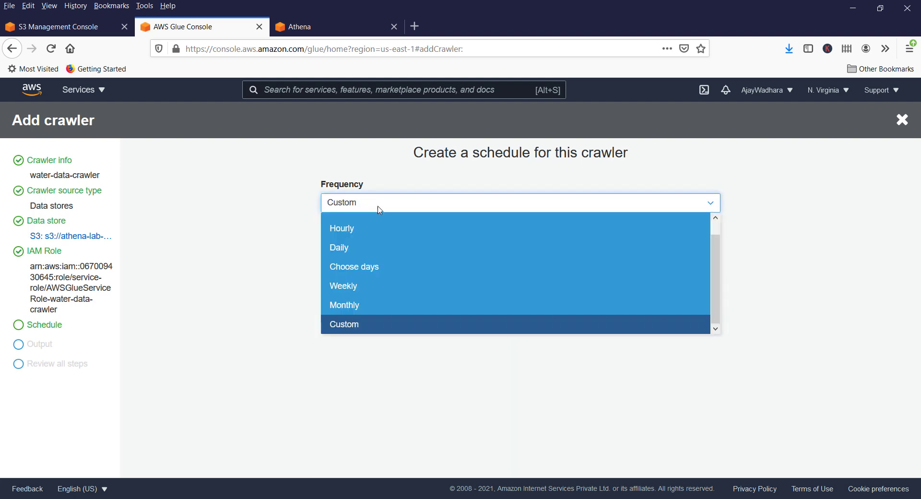
{"action": "scroll", "coordinate": [397, 255], "scroll_direction": "up", "scroll_amount": 1}
{"action": "left_click", "coordinate": [388, 232]}
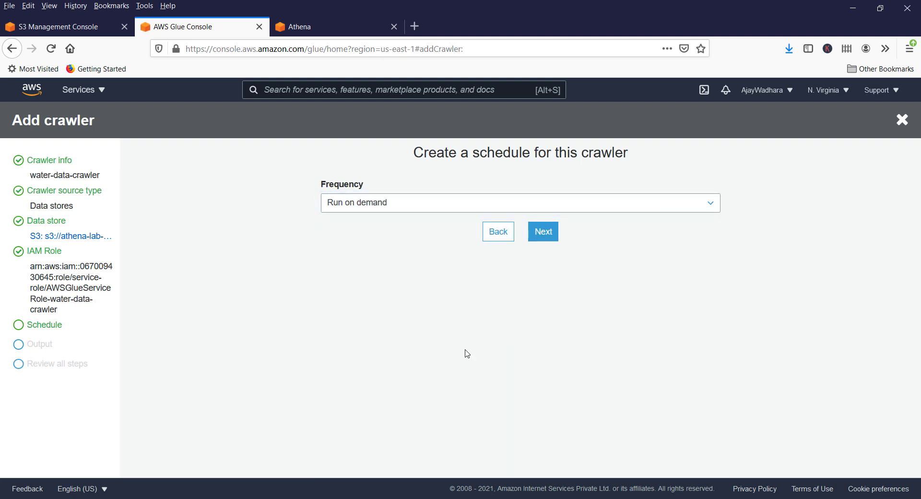
{"action": "left_click", "coordinate": [550, 238]}
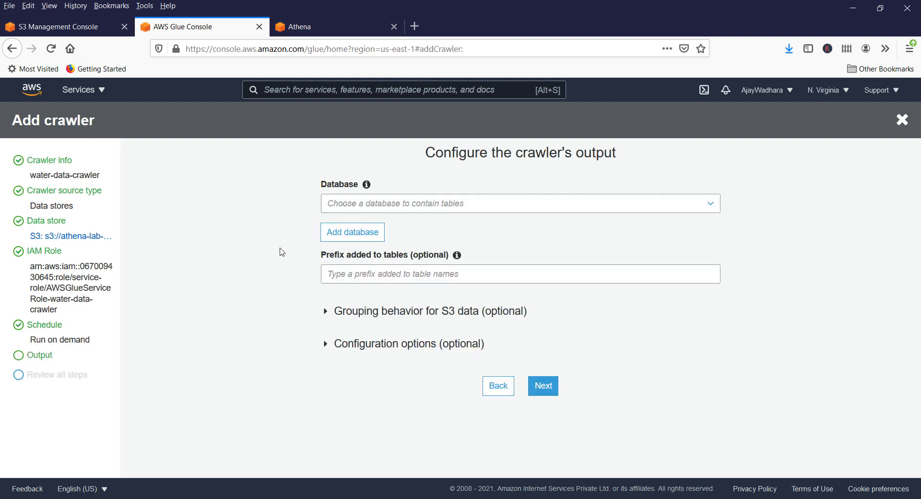
{"action": "left_click", "coordinate": [398, 207]}
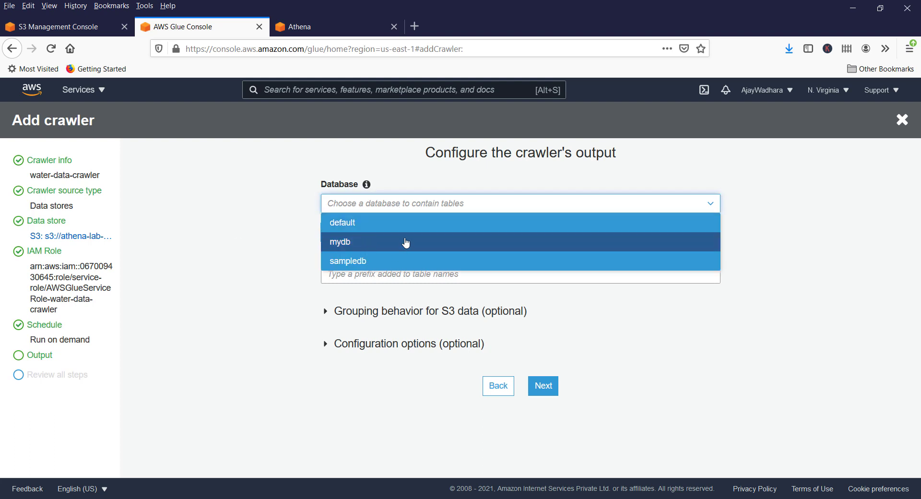
{"action": "left_click", "coordinate": [236, 237]}
{"action": "left_click", "coordinate": [354, 232]}
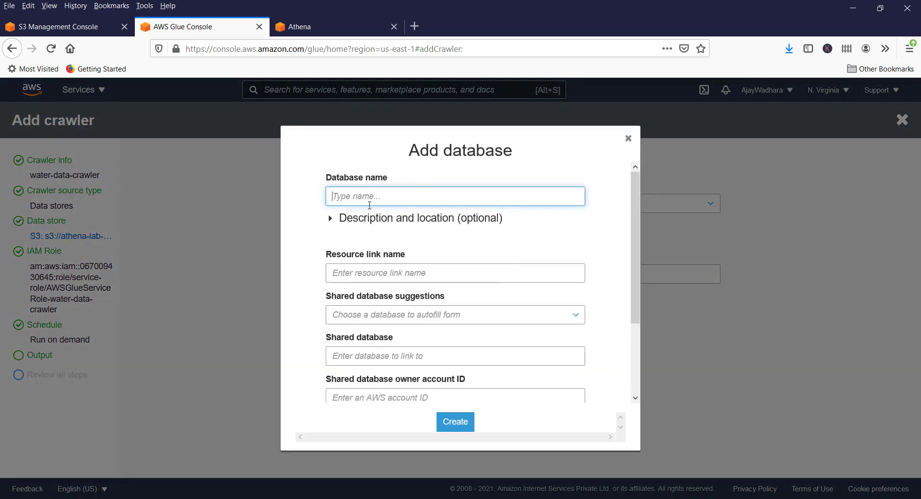
{"action": "left_click", "coordinate": [628, 139]}
Step: Choose mydb as the crawler's output database and enable creating a single schema for each S3 path
{"action": "left_click", "coordinate": [446, 205]}
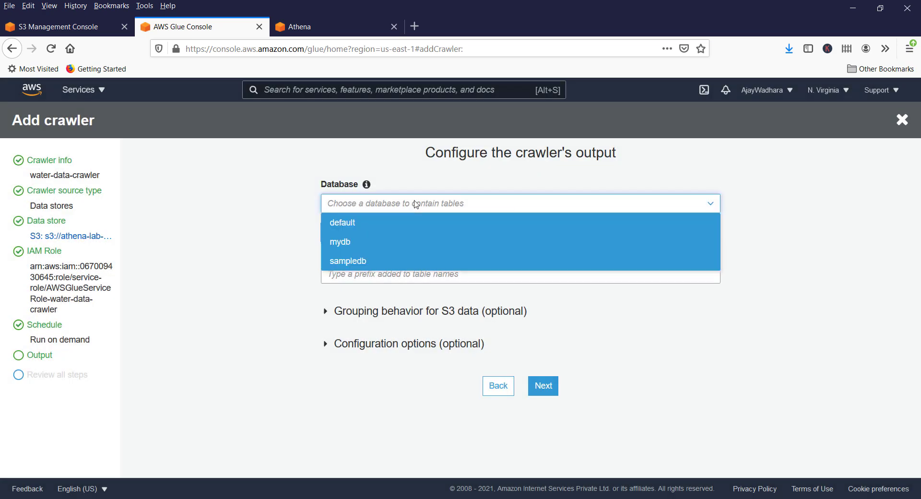
{"action": "left_click", "coordinate": [361, 241]}
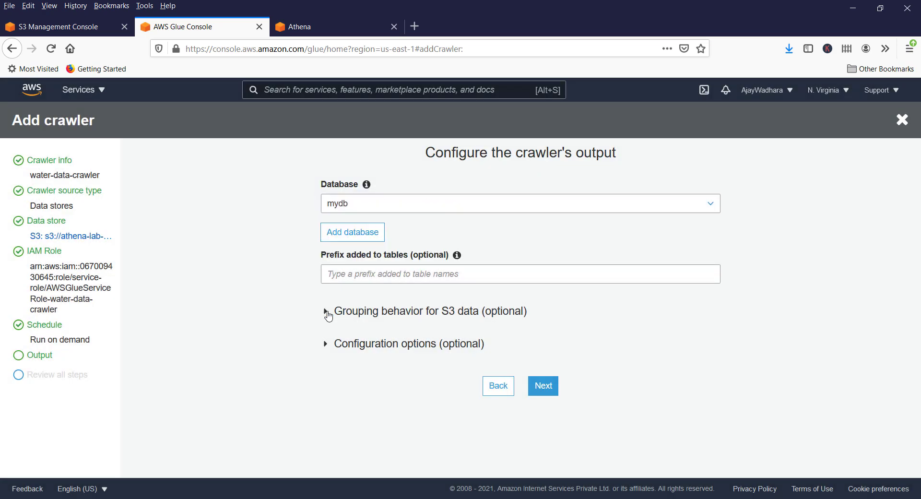
{"action": "left_click", "coordinate": [325, 312]}
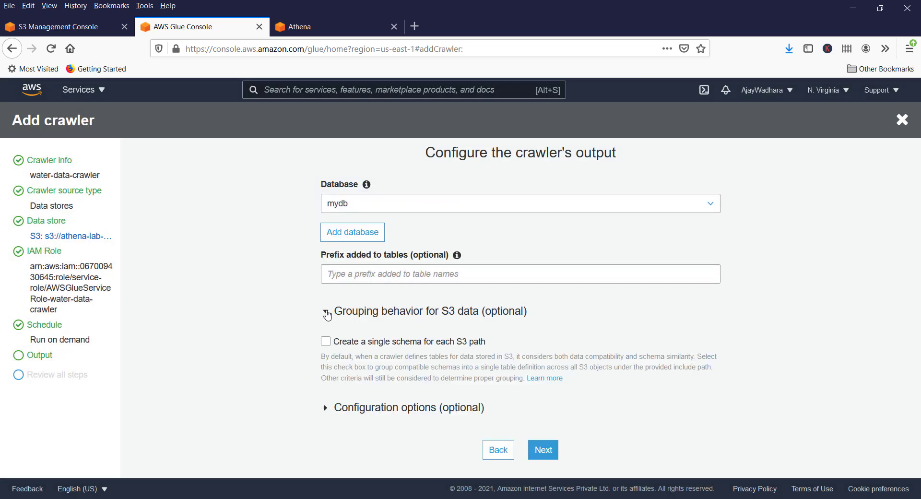
{"action": "left_click", "coordinate": [327, 342]}
{"action": "left_click", "coordinate": [542, 450]}
Step: Review the crawler's settings summary and finish creating the crawler
{"action": "scroll", "coordinate": [373, 308], "scroll_direction": "down", "scroll_amount": 5}
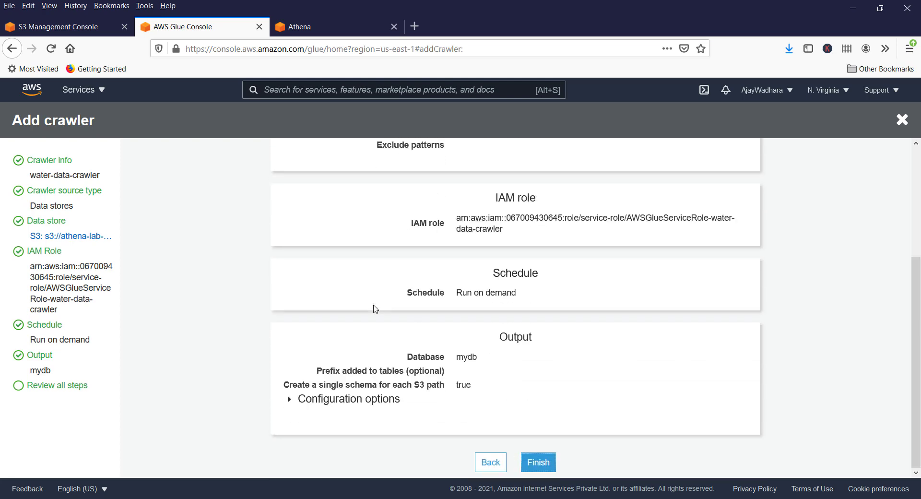
{"action": "scroll", "coordinate": [375, 308], "scroll_direction": "up", "scroll_amount": 3}
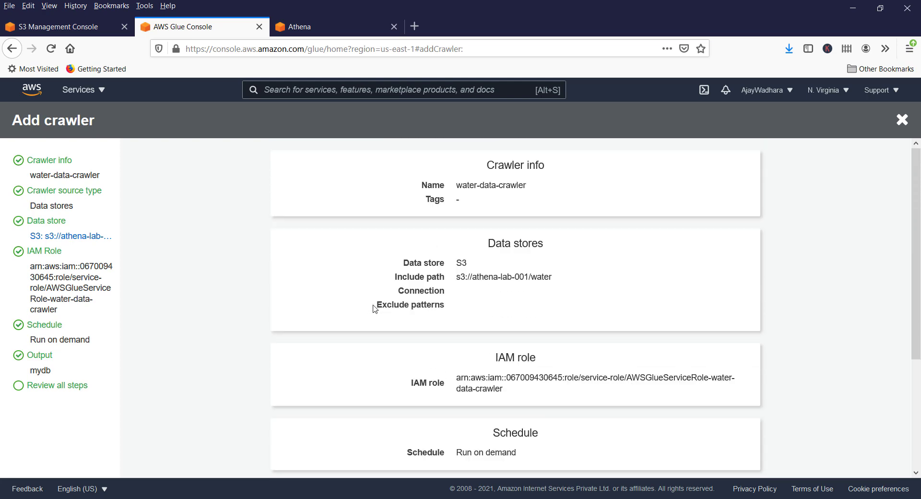
{"action": "scroll", "coordinate": [375, 309], "scroll_direction": "down", "scroll_amount": 3}
{"action": "left_click", "coordinate": [539, 464]}
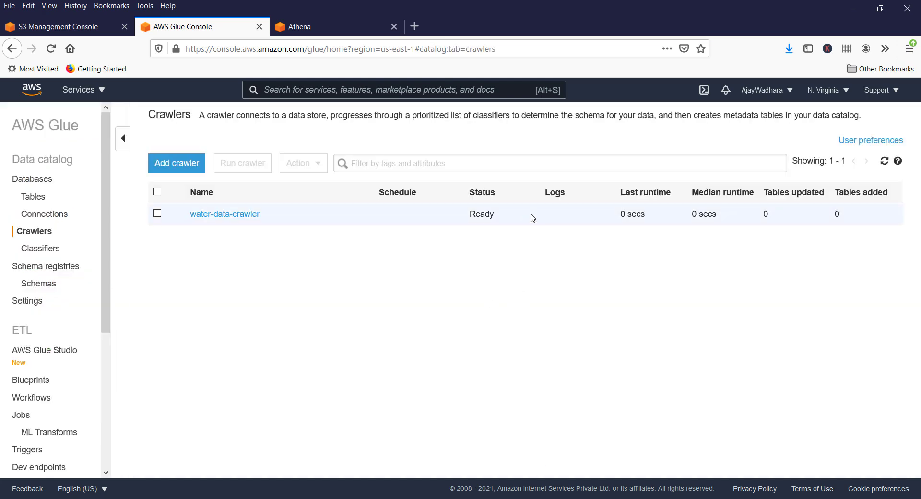
{"action": "left_click_drag", "start_coordinate": [532, 216], "coordinate": [457, 213]}
{"action": "left_click", "coordinate": [516, 284]}
{"action": "left_click_drag", "start_coordinate": [593, 217], "coordinate": [679, 215]}
{"action": "left_click", "coordinate": [636, 294]}
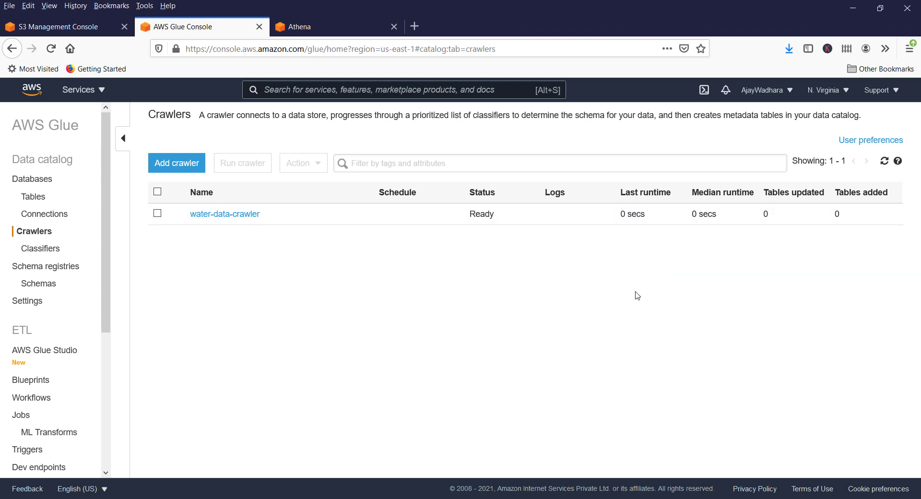
Step: Run the water-data-crawler from the crawler list
{"action": "left_click", "coordinate": [158, 214]}
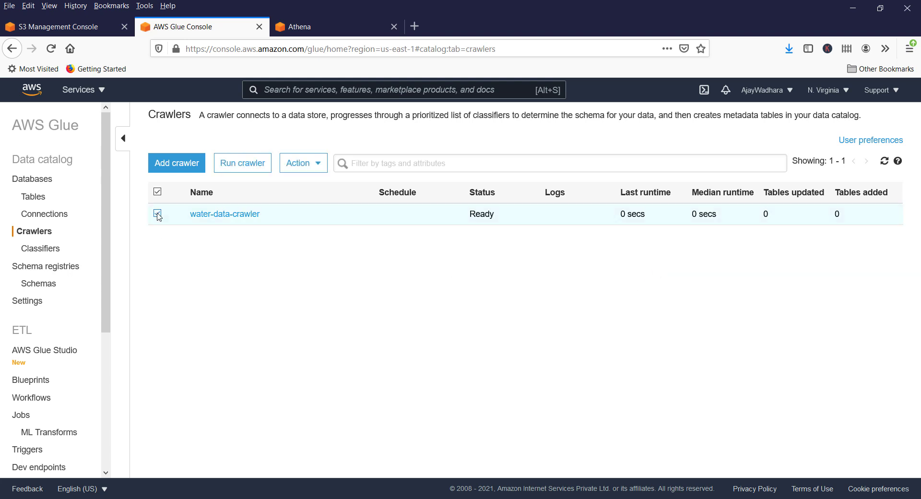
{"action": "left_click", "coordinate": [250, 166]}
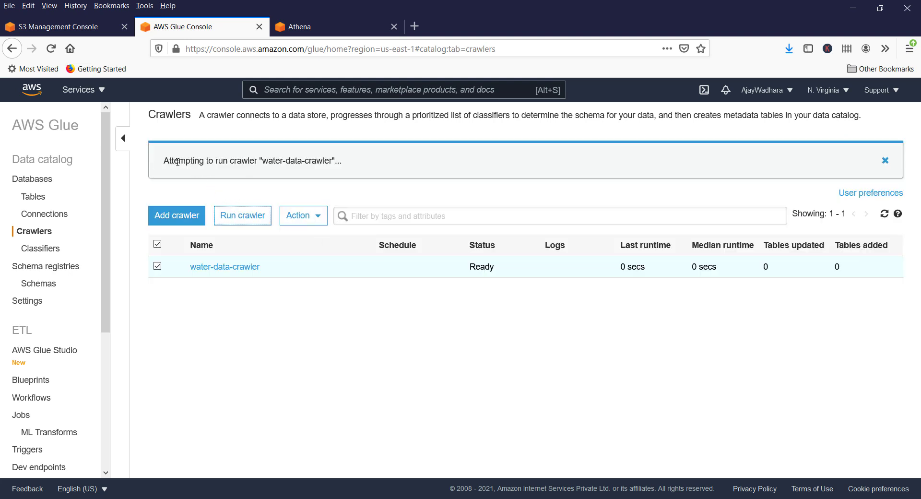
{"action": "left_click_drag", "start_coordinate": [178, 162], "coordinate": [351, 163]}
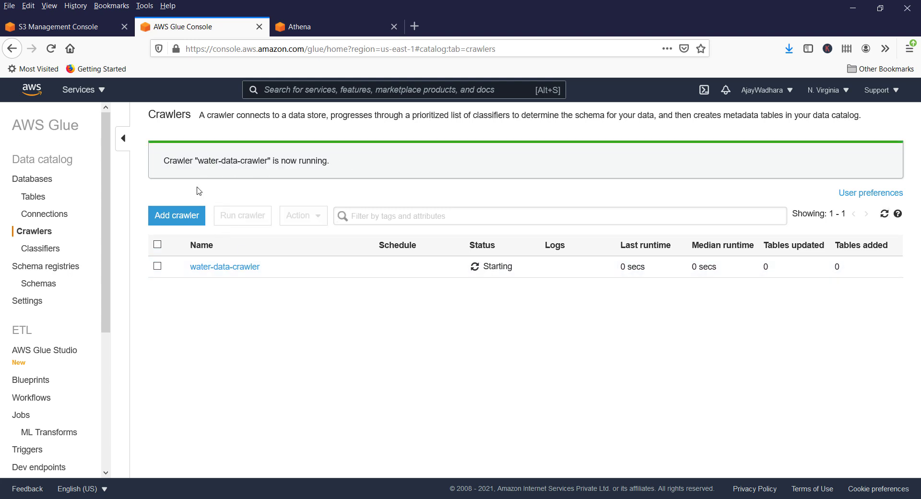
{"action": "left_click_drag", "start_coordinate": [178, 160], "coordinate": [325, 163]}
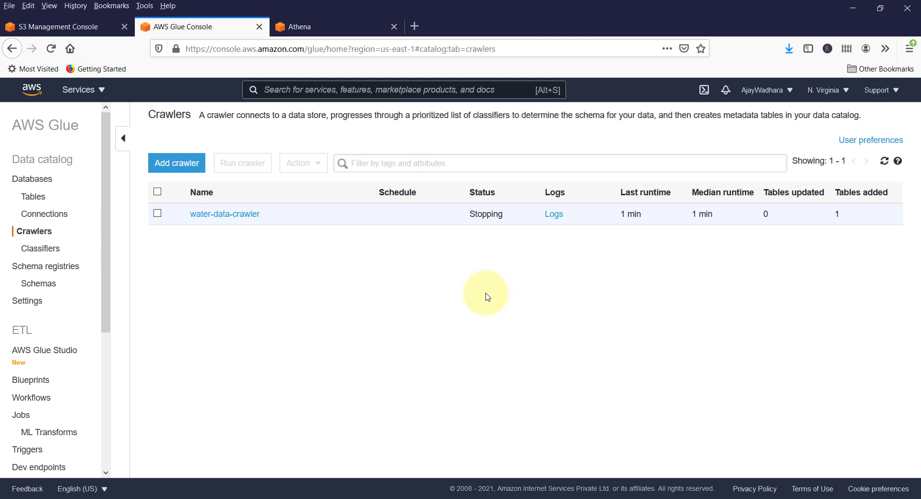
Step: Check the water-data-crawler's status, last runtime and number of tables added in the crawler list
{"action": "left_click_drag", "start_coordinate": [508, 222], "coordinate": [461, 214]}
{"action": "left_click", "coordinate": [494, 314]}
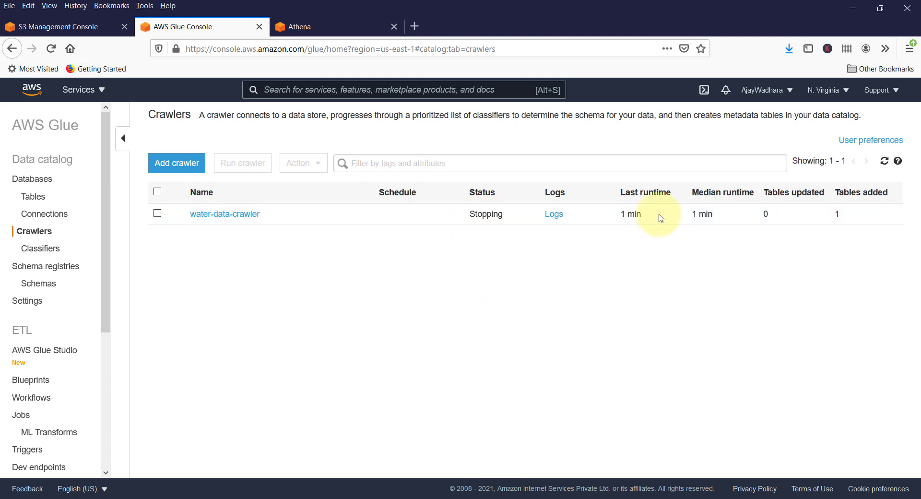
{"action": "left_click_drag", "start_coordinate": [643, 220], "coordinate": [609, 220]}
{"action": "left_click", "coordinate": [609, 220]}
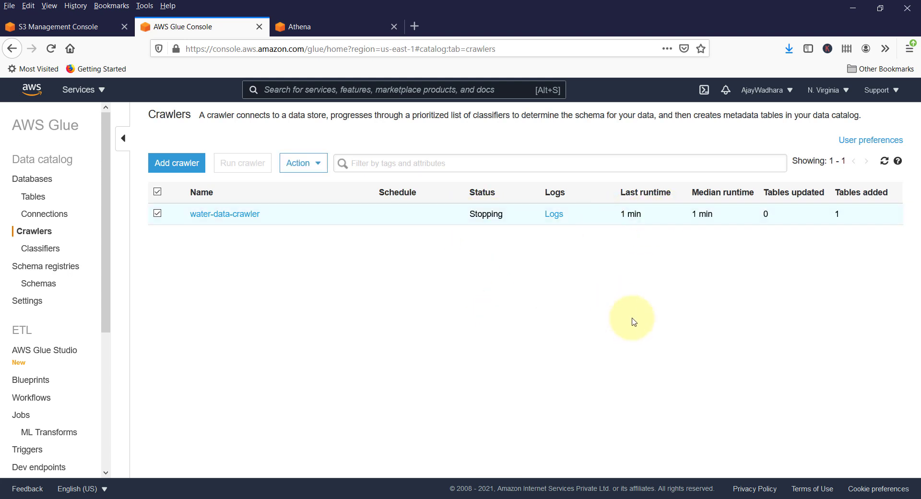
{"action": "left_click_drag", "start_coordinate": [857, 218], "coordinate": [823, 218]}
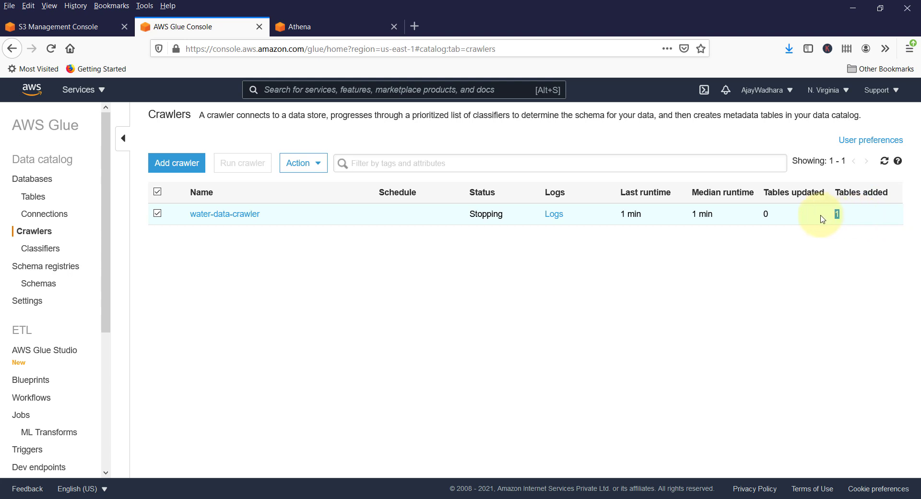
{"action": "left_click", "coordinate": [784, 299]}
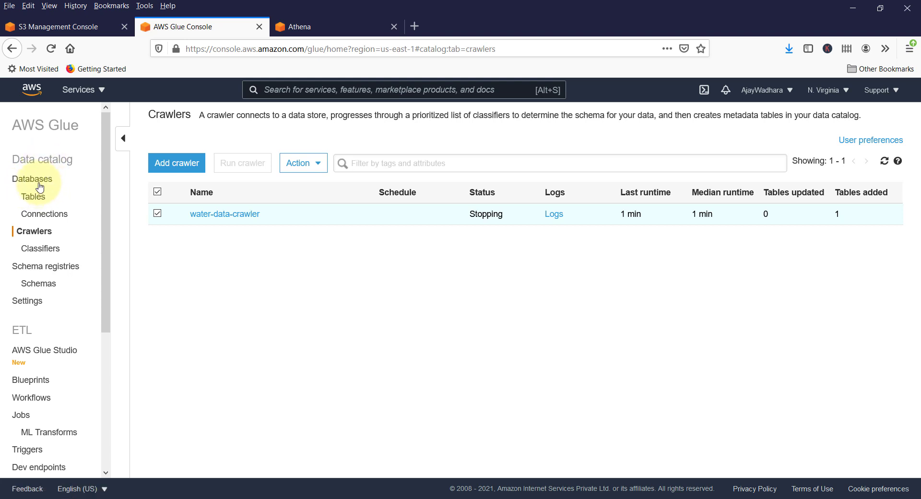
Step: List the Data Catalog tables and compare the water table's name with the folders in the athena-lab-001 bucket in the S3 console
{"action": "left_click", "coordinate": [34, 202]}
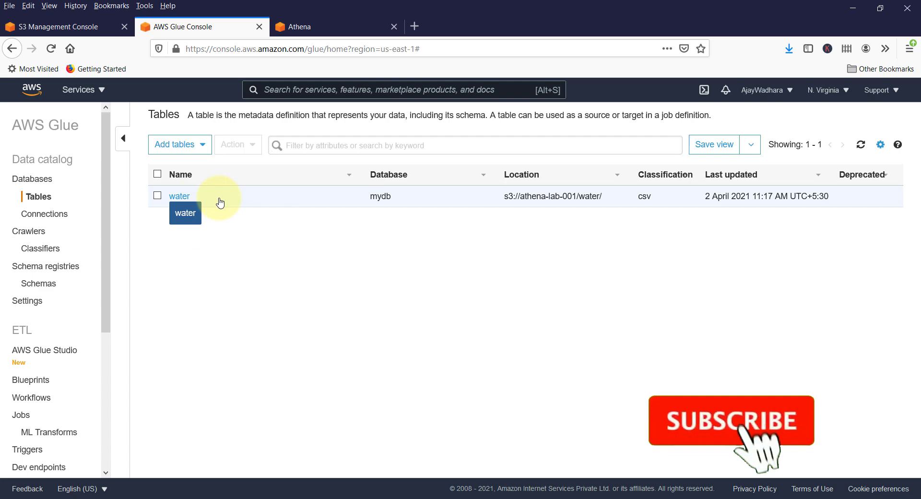
{"action": "left_click", "coordinate": [179, 196]}
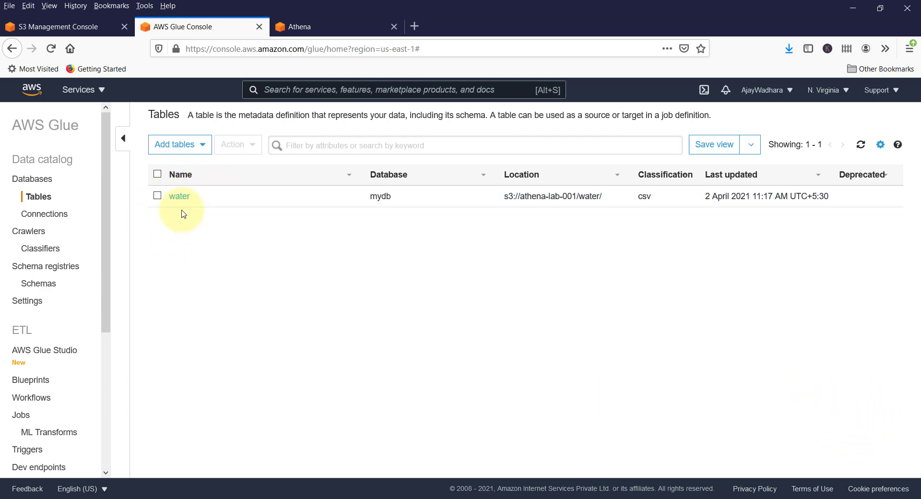
{"action": "left_click", "coordinate": [47, 28]}
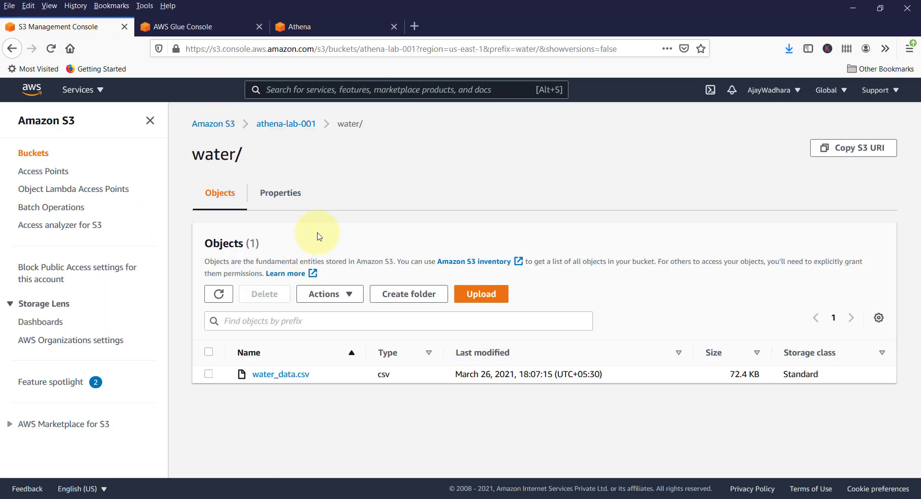
{"action": "left_click", "coordinate": [291, 126]}
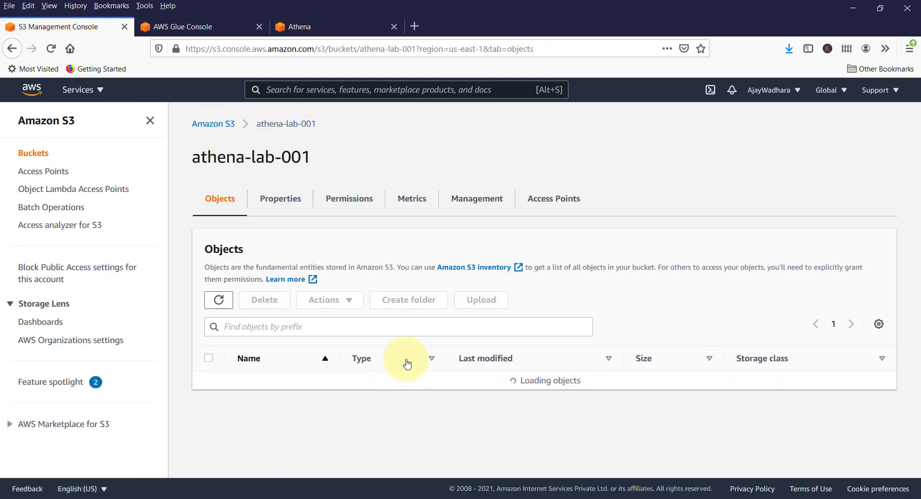
{"action": "left_click_drag", "start_coordinate": [281, 402], "coordinate": [243, 401]}
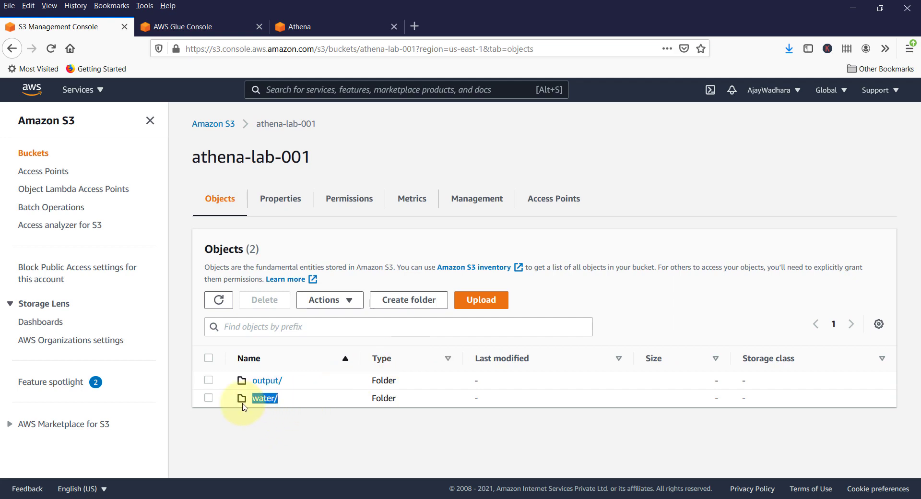
{"action": "left_click", "coordinate": [263, 411]}
Step: Switch back to AWS Glue and examine the water table's properties, column names and data types
{"action": "left_click", "coordinate": [184, 27]}
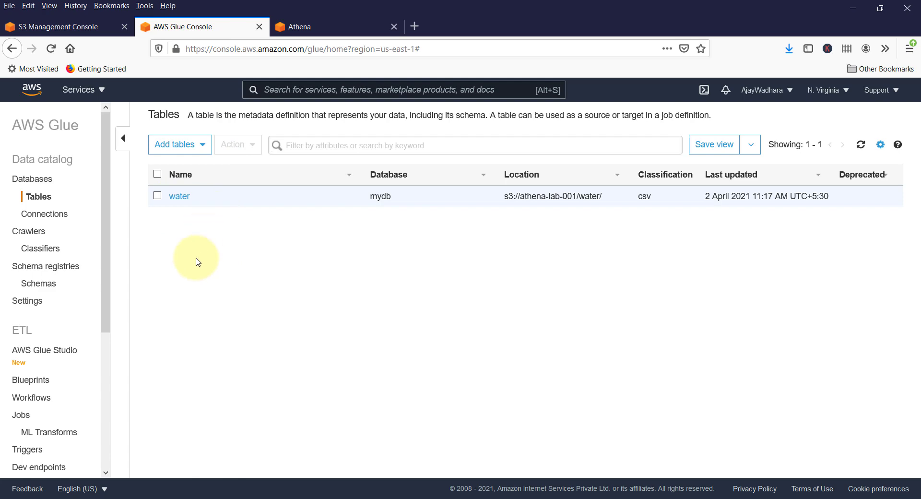
{"action": "left_click", "coordinate": [182, 196]}
{"action": "scroll", "coordinate": [474, 221], "scroll_direction": "down", "scroll_amount": 6}
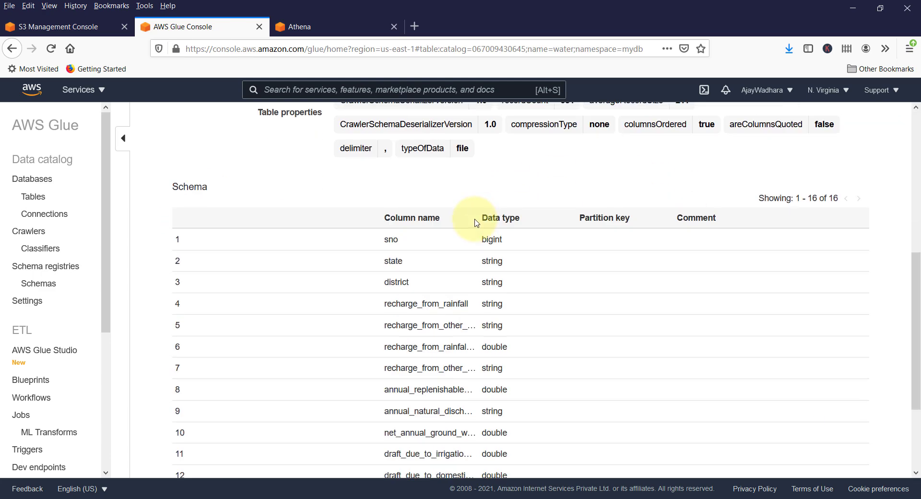
{"action": "scroll", "coordinate": [476, 222], "scroll_direction": "down", "scroll_amount": 4}
{"action": "scroll", "coordinate": [476, 222], "scroll_direction": "up", "scroll_amount": 9}
{"action": "scroll", "coordinate": [477, 222], "scroll_direction": "down", "scroll_amount": 5}
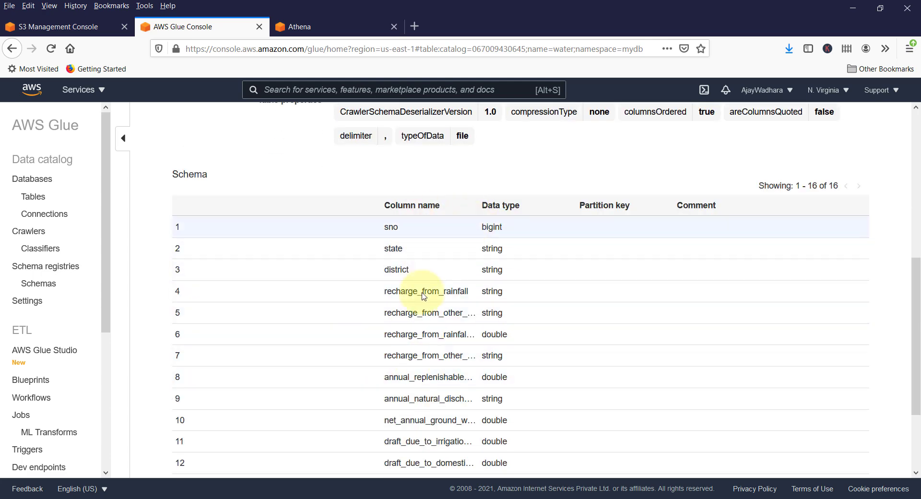
{"action": "scroll", "coordinate": [432, 292], "scroll_direction": "down", "scroll_amount": 3}
{"action": "scroll", "coordinate": [446, 261], "scroll_direction": "up", "scroll_amount": 3}
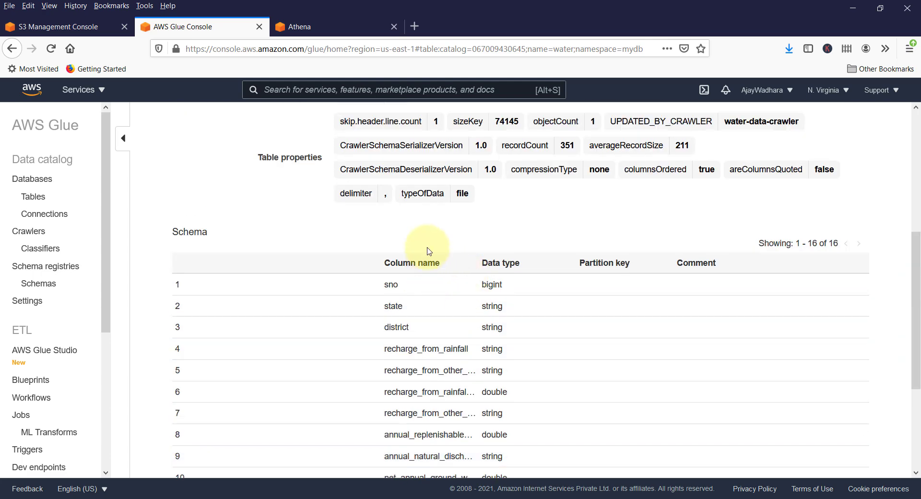
{"action": "scroll", "coordinate": [493, 317], "scroll_direction": "down", "scroll_amount": 5}
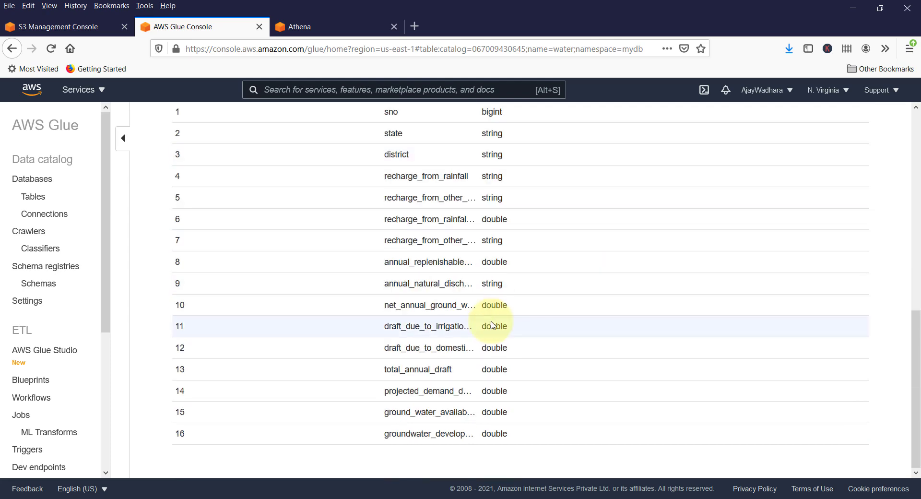
{"action": "scroll", "coordinate": [493, 325], "scroll_direction": "up", "scroll_amount": 5}
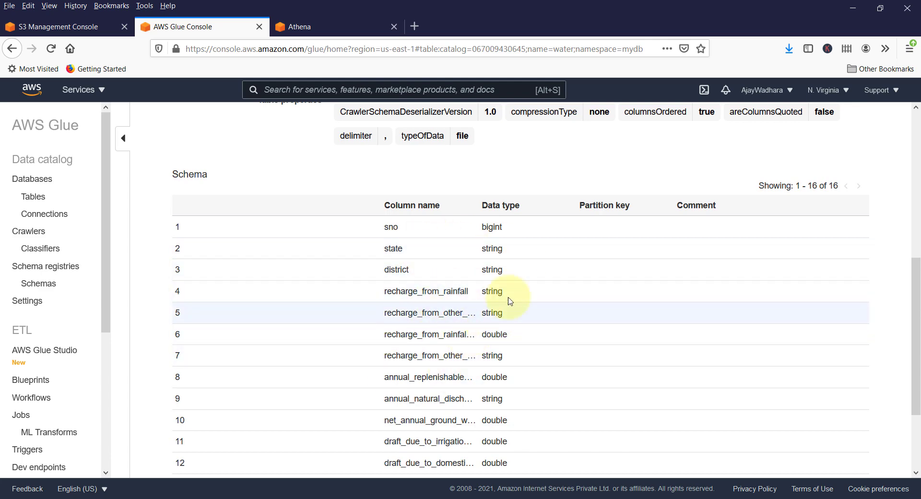
{"action": "scroll", "coordinate": [494, 319], "scroll_direction": "up", "scroll_amount": 7}
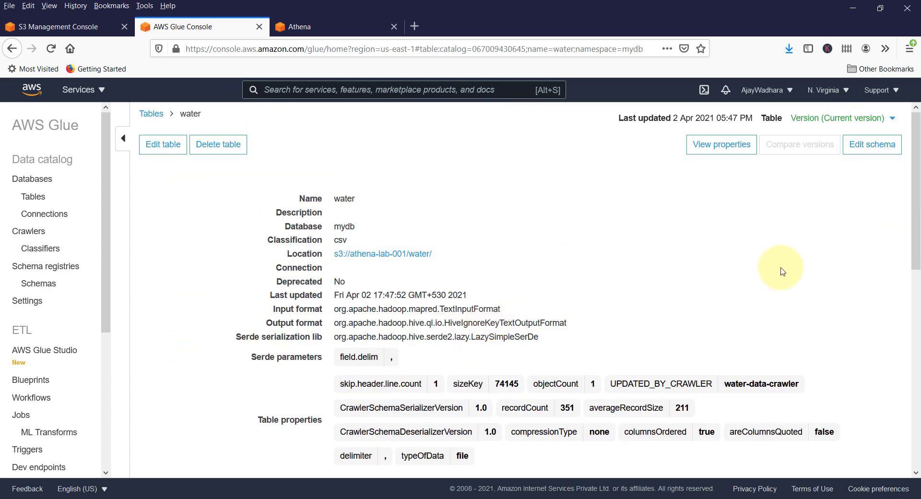
Step: Open the water table's schema for editing, inspect the district column's name and available data types, and cancel the edit
{"action": "left_click", "coordinate": [874, 147]}
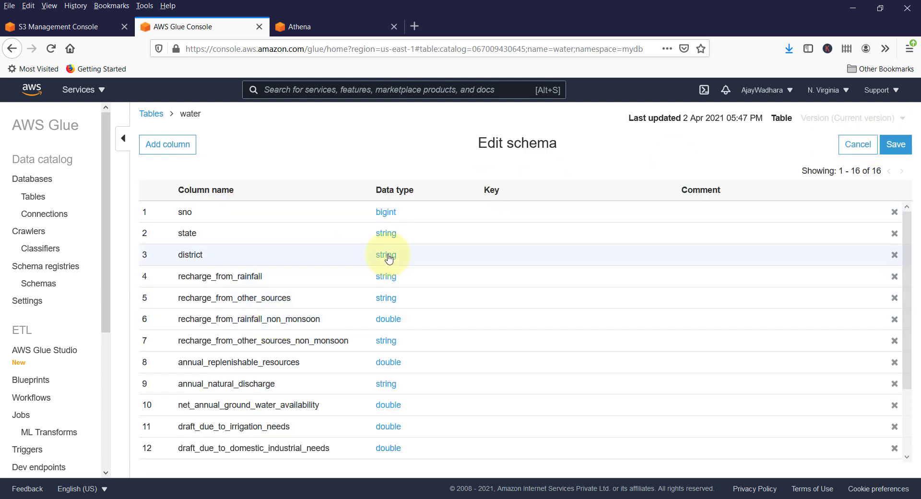
{"action": "left_click", "coordinate": [191, 255]}
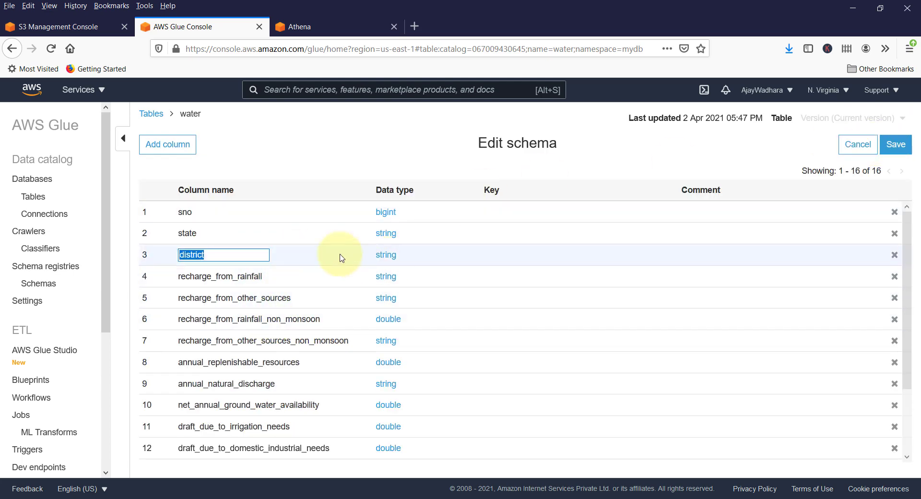
{"action": "left_click", "coordinate": [319, 255]}
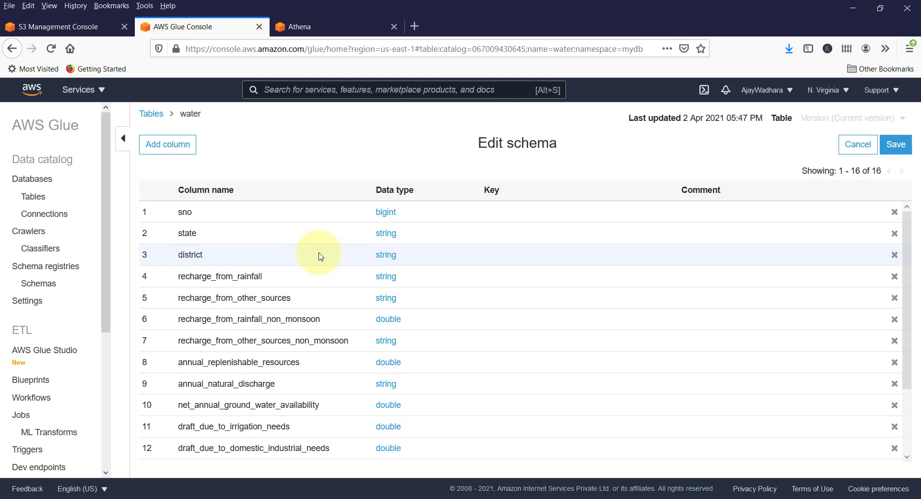
{"action": "left_click", "coordinate": [382, 258]}
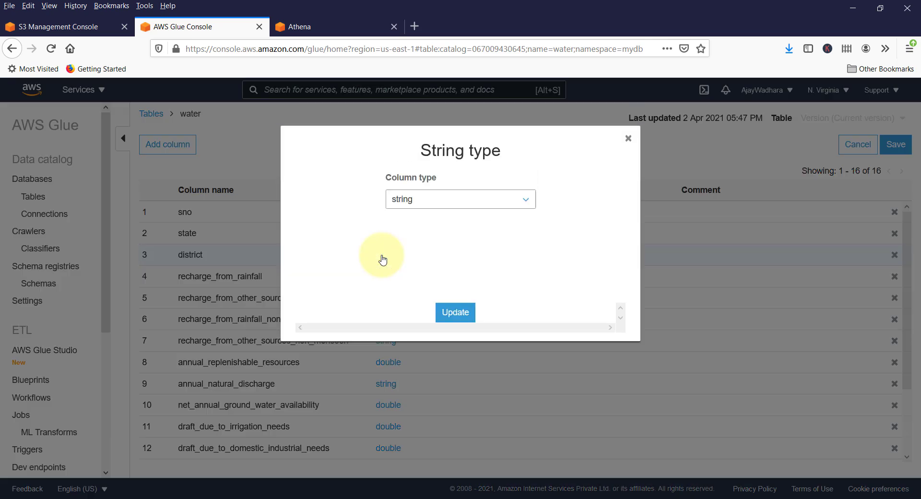
{"action": "left_click", "coordinate": [424, 203]}
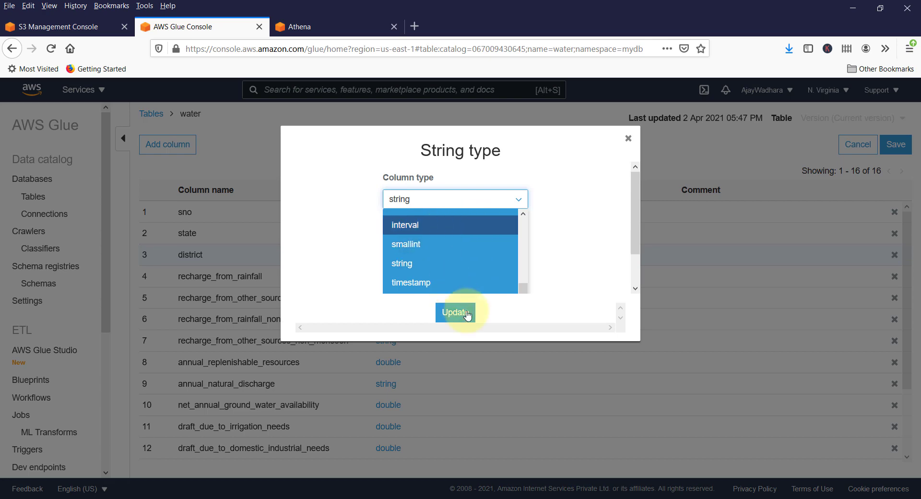
{"action": "left_click", "coordinate": [628, 139]}
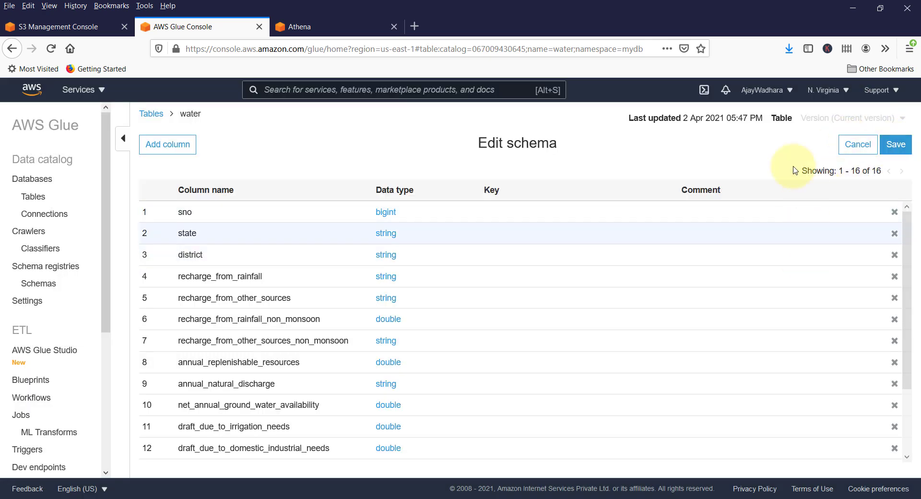
{"action": "left_click", "coordinate": [856, 145]}
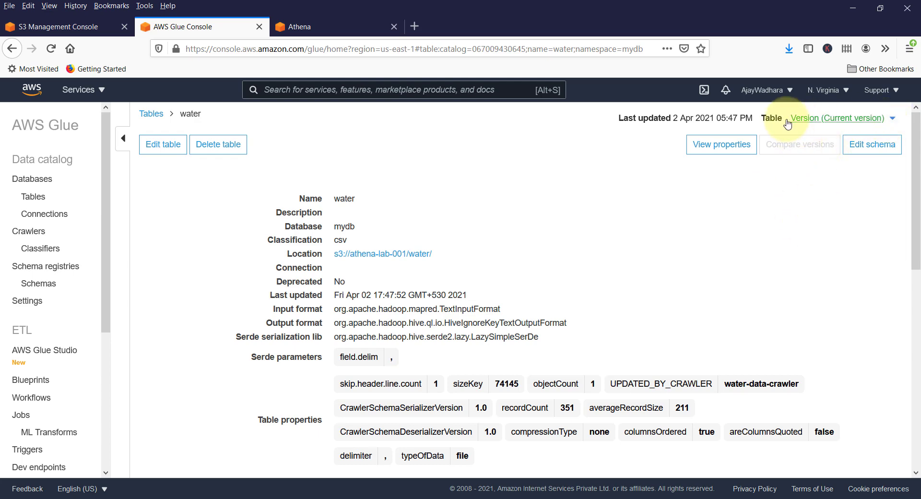
Step: View the water table's version history with its creation details, and close the version list
{"action": "left_click_drag", "start_coordinate": [784, 118], "coordinate": [812, 199]}
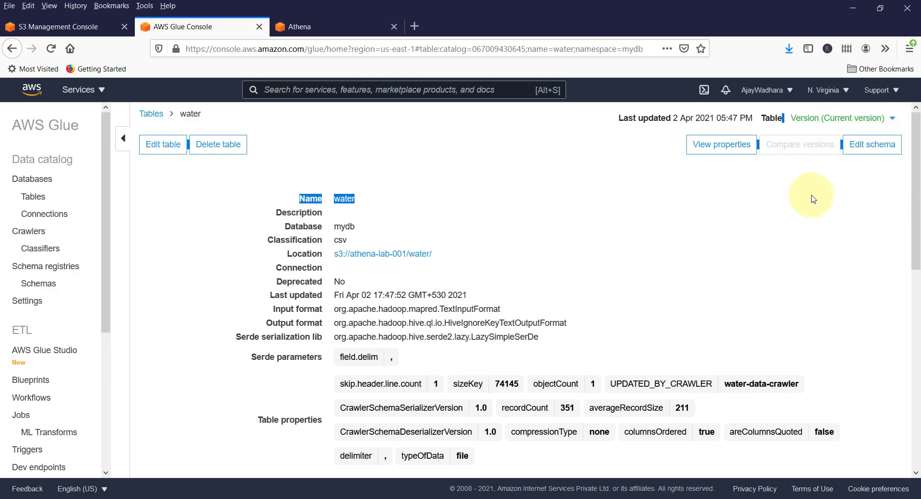
{"action": "left_click", "coordinate": [812, 199]}
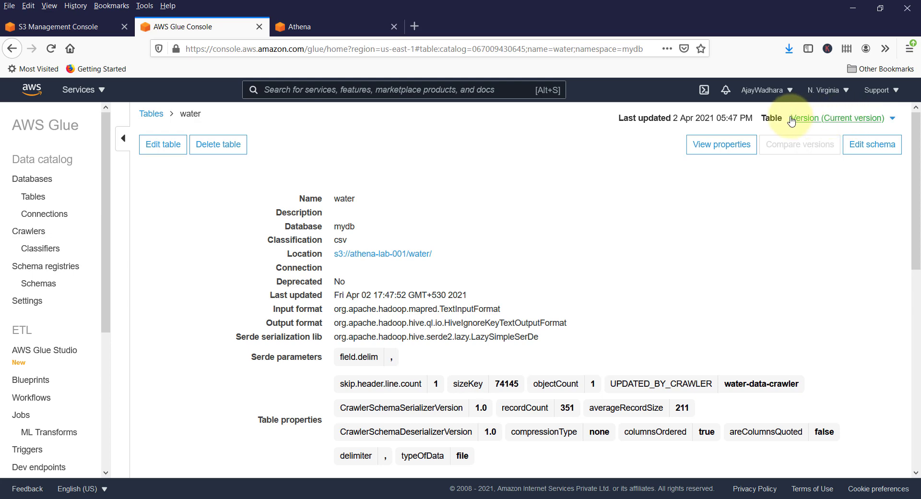
{"action": "left_click", "coordinate": [890, 121]}
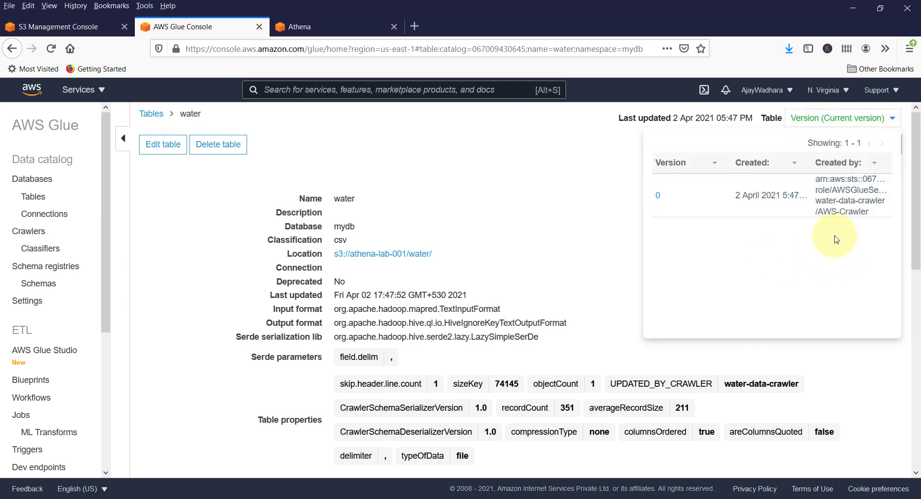
{"action": "left_click", "coordinate": [700, 207]}
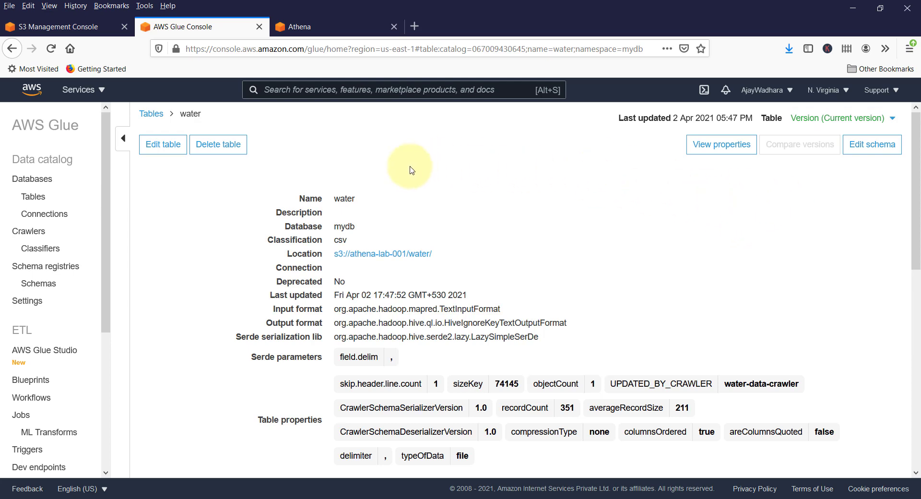
Step: Return to the crawler list, open the water-data-crawler's logs in CloudWatch and show the log events as text
{"action": "left_click", "coordinate": [151, 113]}
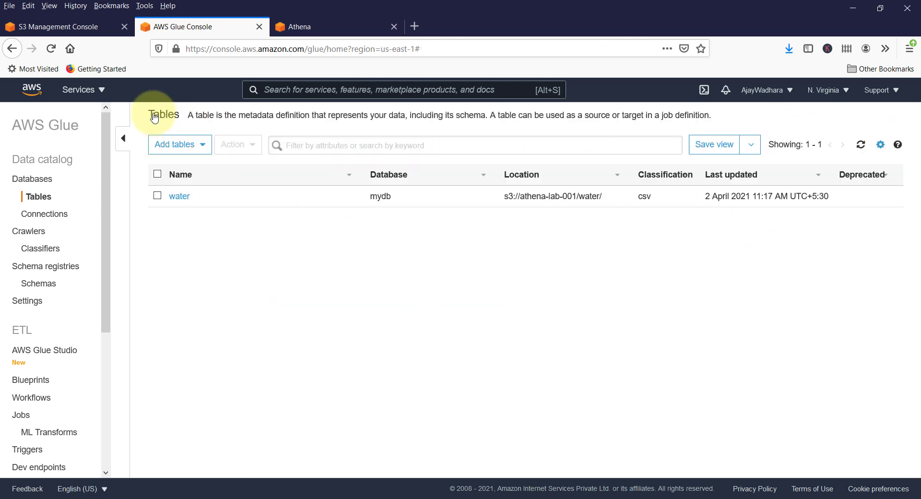
{"action": "left_click", "coordinate": [23, 231]}
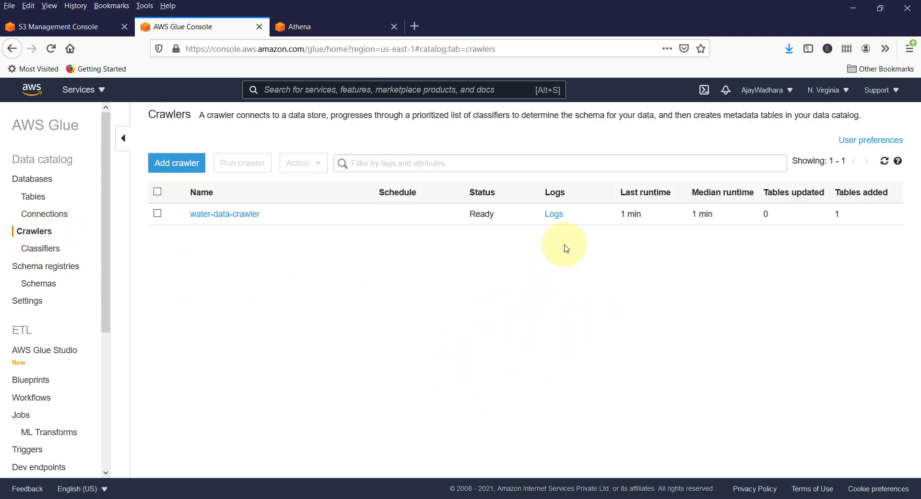
{"action": "left_click", "coordinate": [555, 215]}
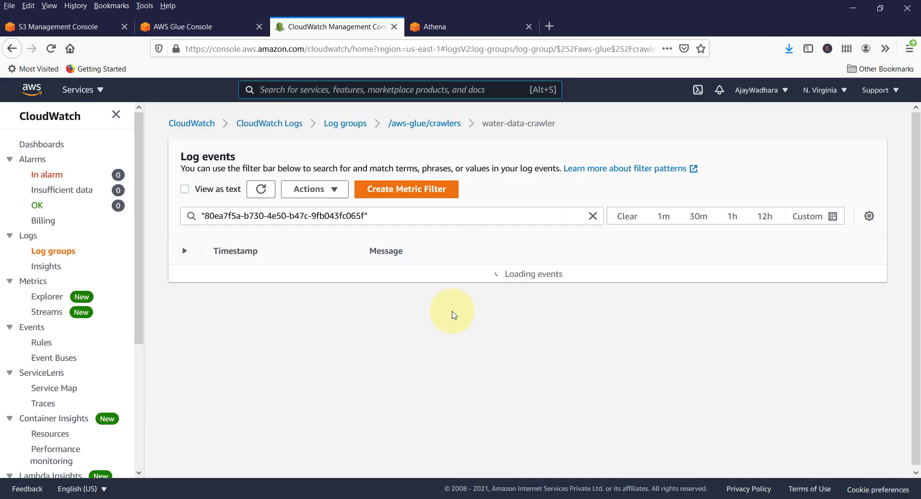
{"action": "left_click", "coordinate": [185, 191]}
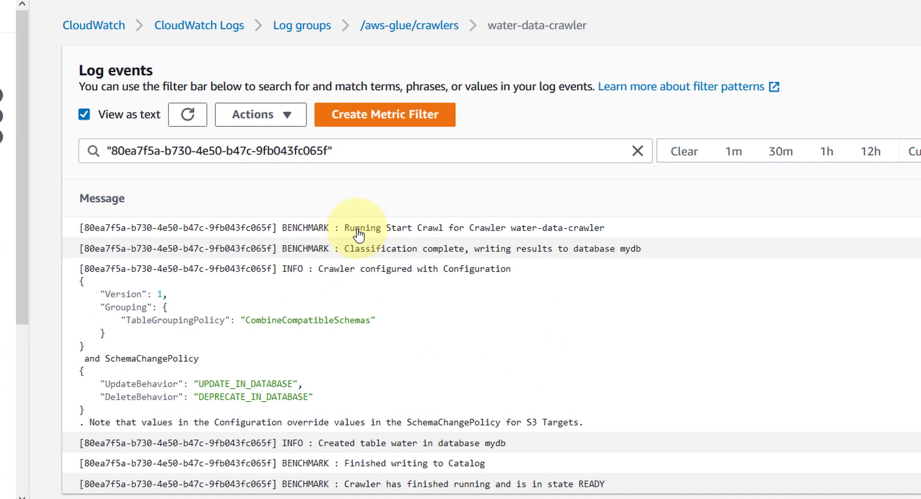
Step: Read the crawler's log messages on the crawl start, classification, configuration and table creation in mydb
{"action": "left_click_drag", "start_coordinate": [372, 252], "coordinate": [549, 253]}
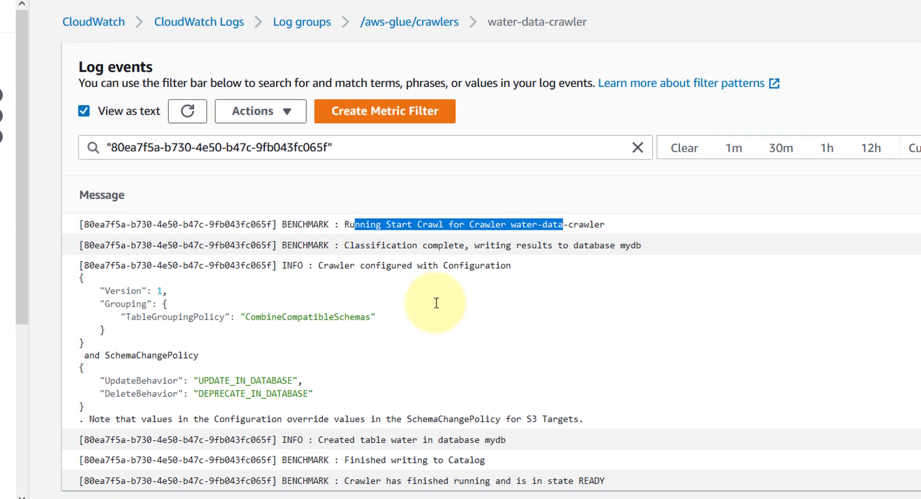
{"action": "left_click_drag", "start_coordinate": [355, 248], "coordinate": [648, 249]}
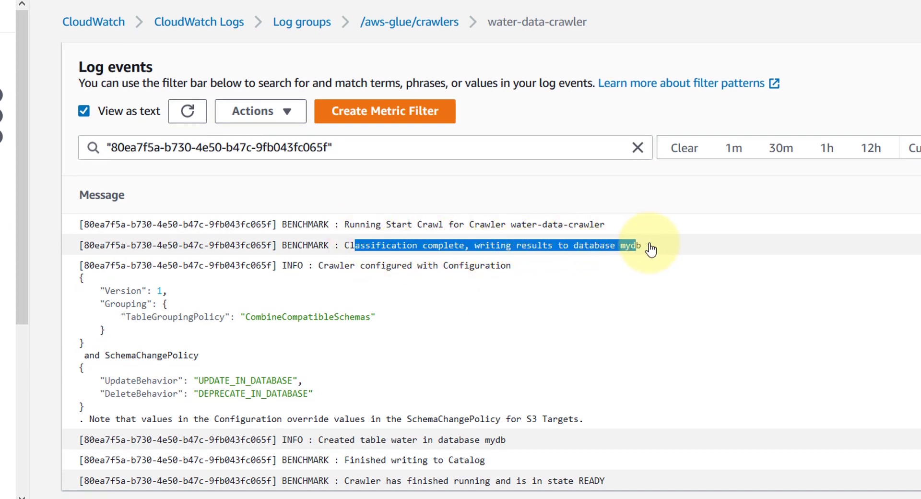
{"action": "left_click", "coordinate": [662, 252]}
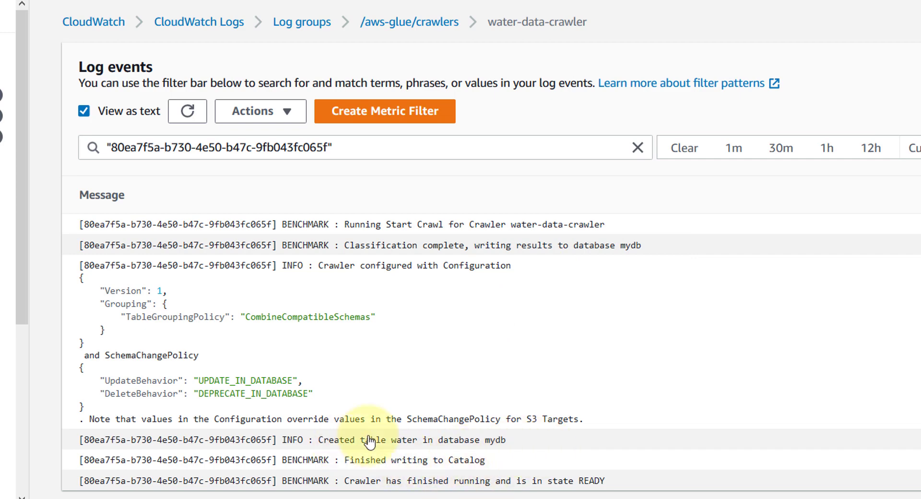
{"action": "left_click_drag", "start_coordinate": [135, 291], "coordinate": [385, 393]}
{"action": "left_click", "coordinate": [409, 431]}
{"action": "left_click_drag", "start_coordinate": [339, 440], "coordinate": [519, 447]}
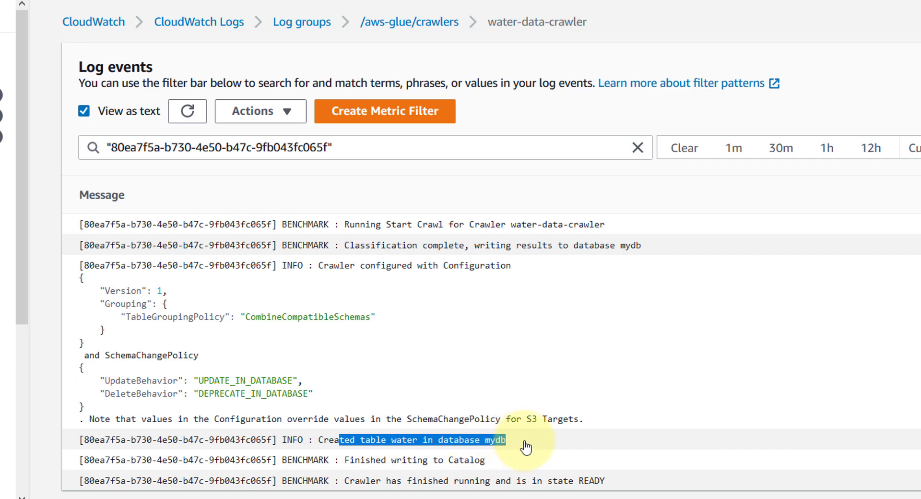
Step: Read the crawler's log messages on the configuration, schema change policy, and finished writing to the catalog
{"action": "left_click_drag", "start_coordinate": [365, 460], "coordinate": [470, 470]}
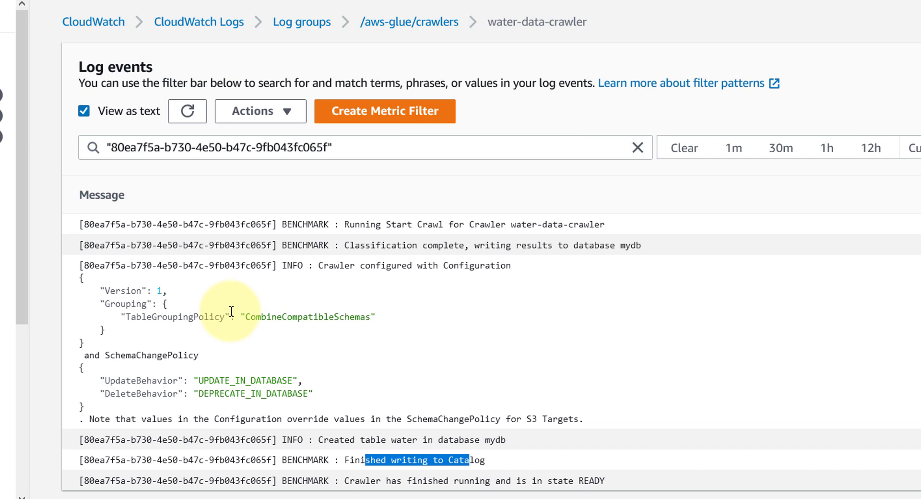
{"action": "left_click", "coordinate": [384, 376]}
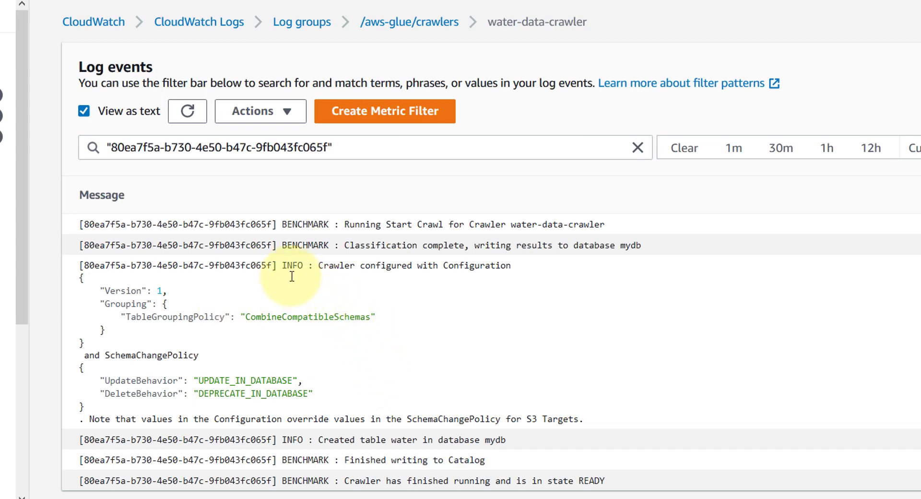
{"action": "left_click_drag", "start_coordinate": [286, 267], "coordinate": [342, 385]}
{"action": "left_click", "coordinate": [518, 410]}
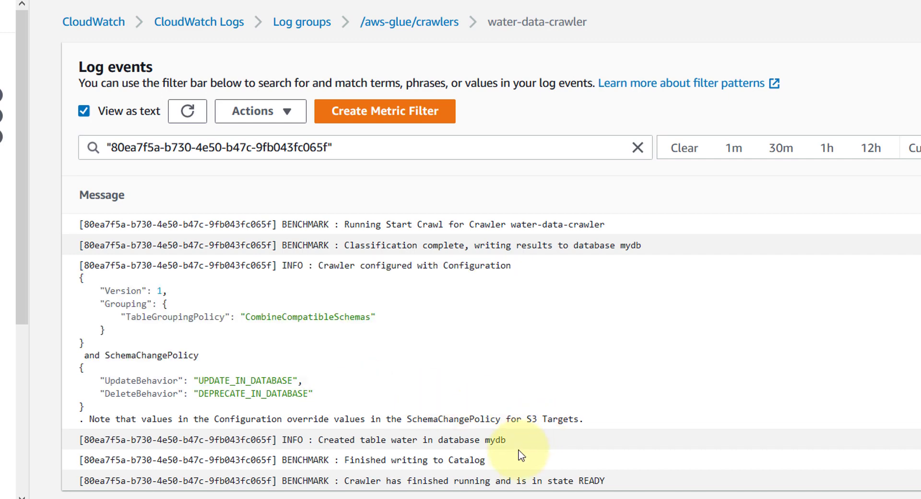
{"action": "left_click_drag", "start_coordinate": [512, 462], "coordinate": [288, 461]}
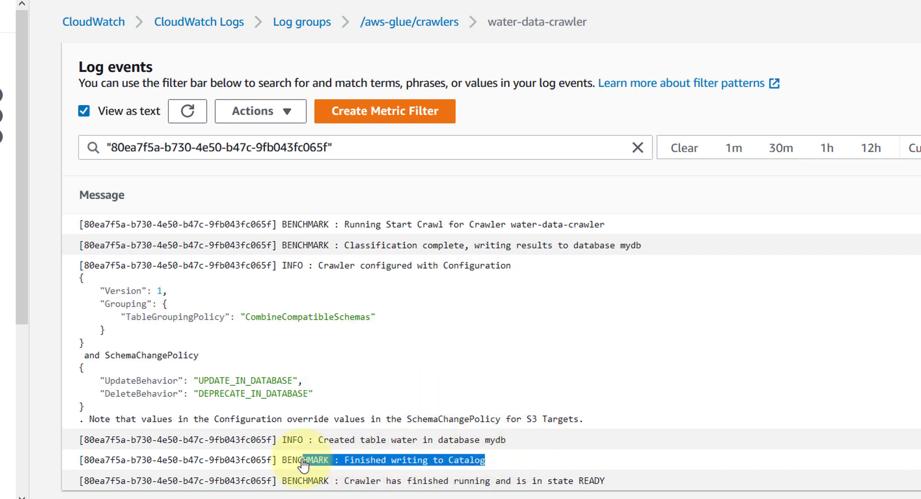
{"action": "left_click", "coordinate": [317, 330]}
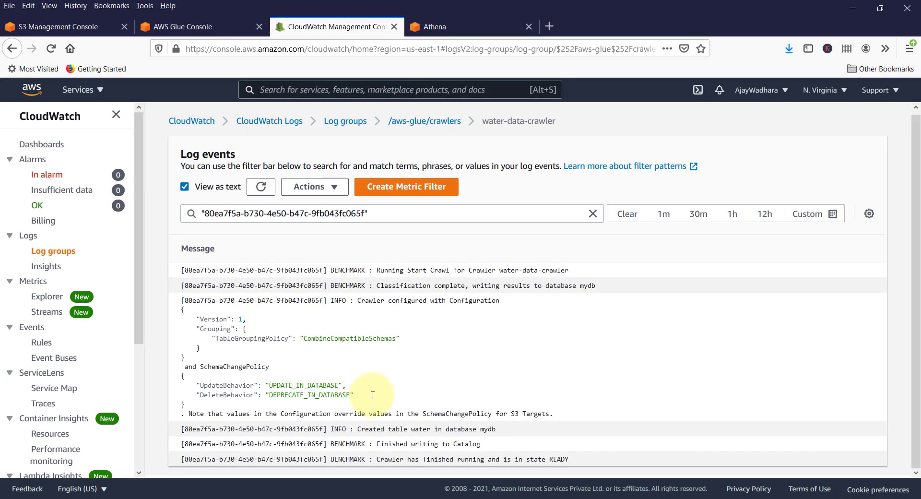
{"action": "left_click_drag", "start_coordinate": [373, 395], "coordinate": [263, 326]}
{"action": "left_click", "coordinate": [264, 326]}
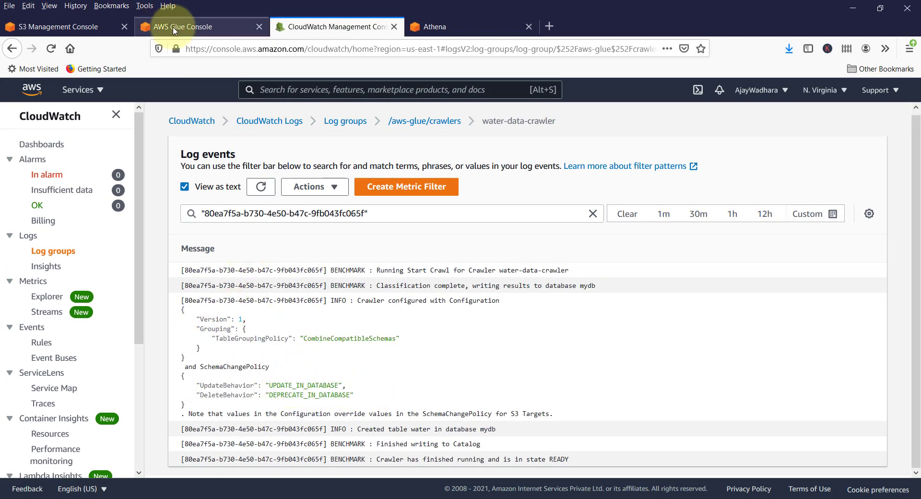
Step: View the table list in AWS Glue, switch to the Athena query editor and reload the tables of the mydb database
{"action": "left_click", "coordinate": [185, 27]}
{"action": "left_click", "coordinate": [33, 201]}
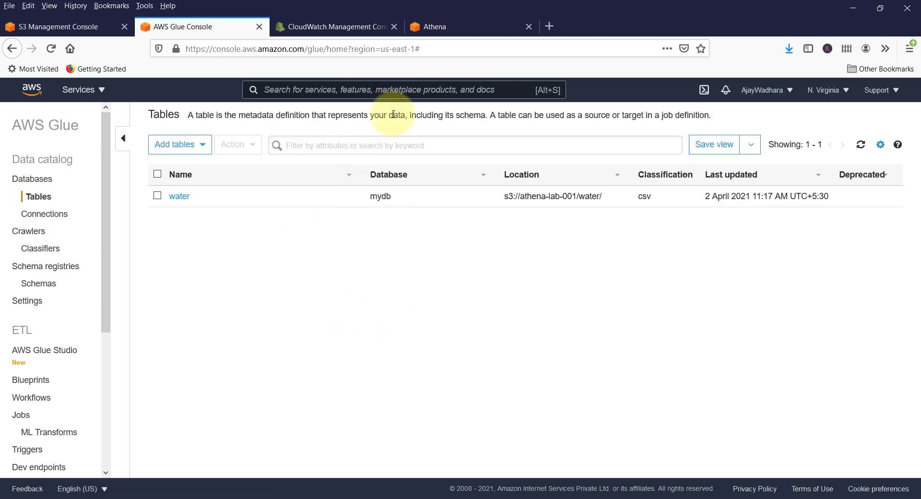
{"action": "left_click", "coordinate": [450, 26]}
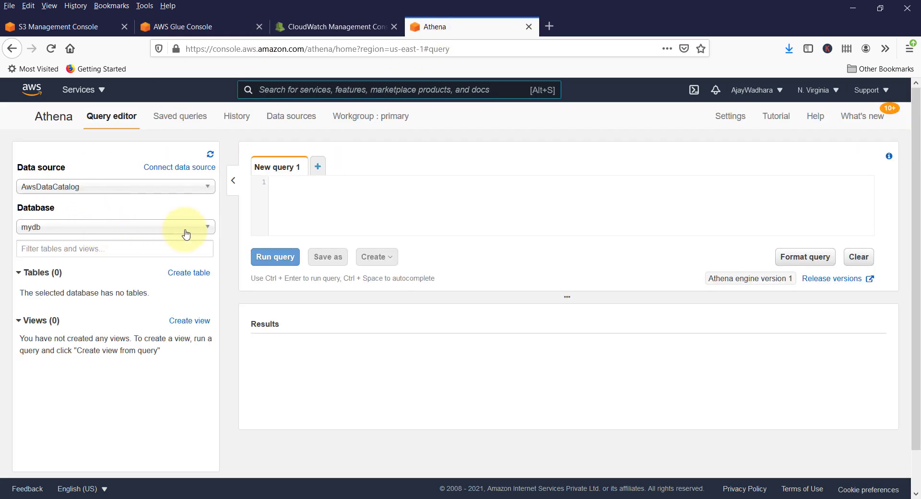
{"action": "double_click", "coordinate": [53, 208]}
{"action": "left_click", "coordinate": [75, 206]}
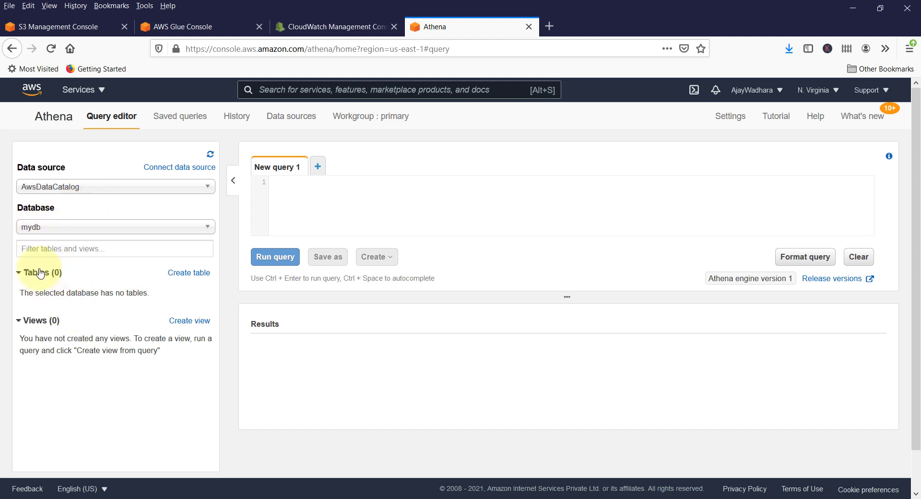
{"action": "left_click", "coordinate": [211, 153]}
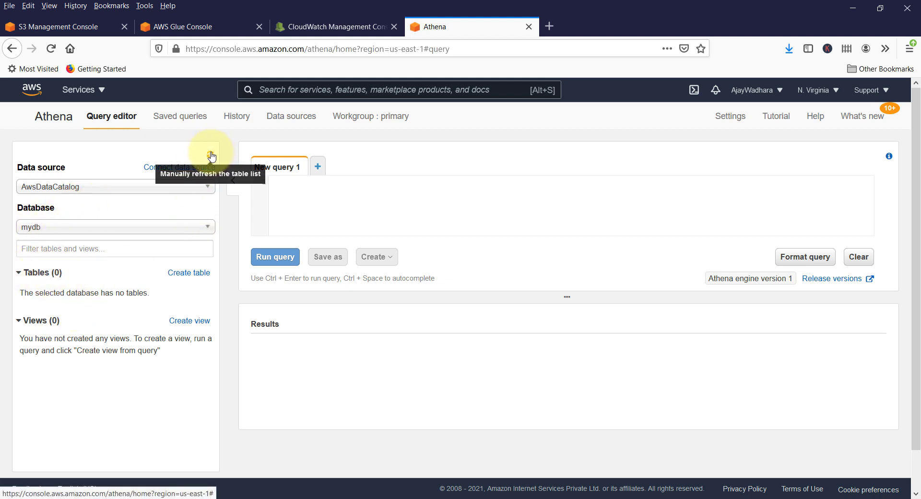
{"action": "left_click", "coordinate": [66, 228]}
{"action": "left_click", "coordinate": [51, 257]}
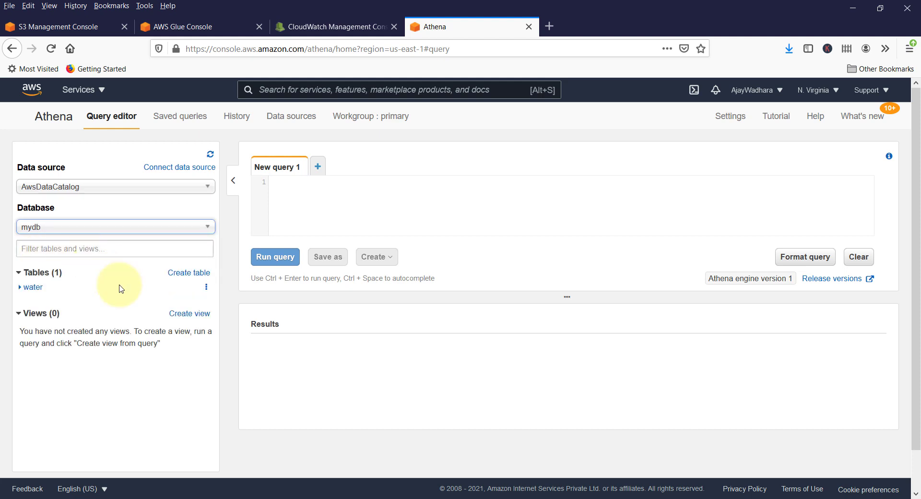
Step: Expand the water table in Athena to review its columns and data types, and collapse it again
{"action": "left_click", "coordinate": [20, 289]}
{"action": "scroll", "coordinate": [140, 284], "scroll_direction": "down", "scroll_amount": 3}
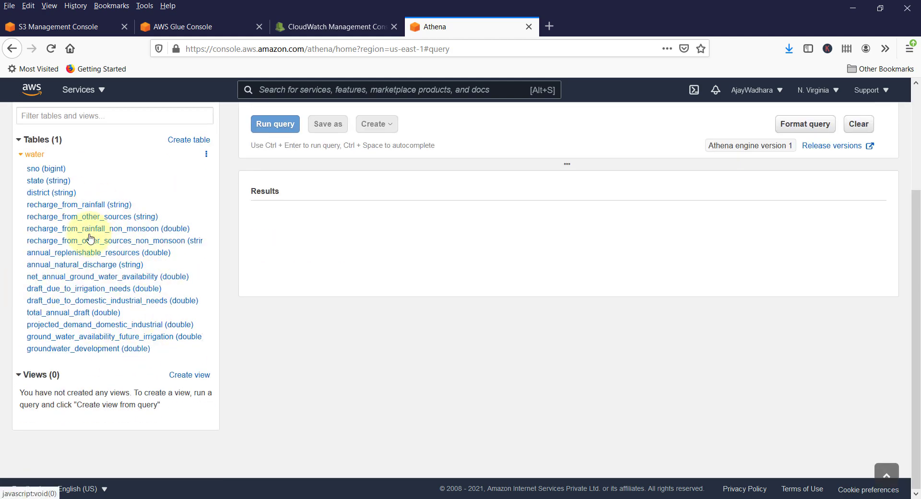
{"action": "scroll", "coordinate": [154, 278], "scroll_direction": "up", "scroll_amount": 3}
{"action": "left_click", "coordinate": [148, 285]}
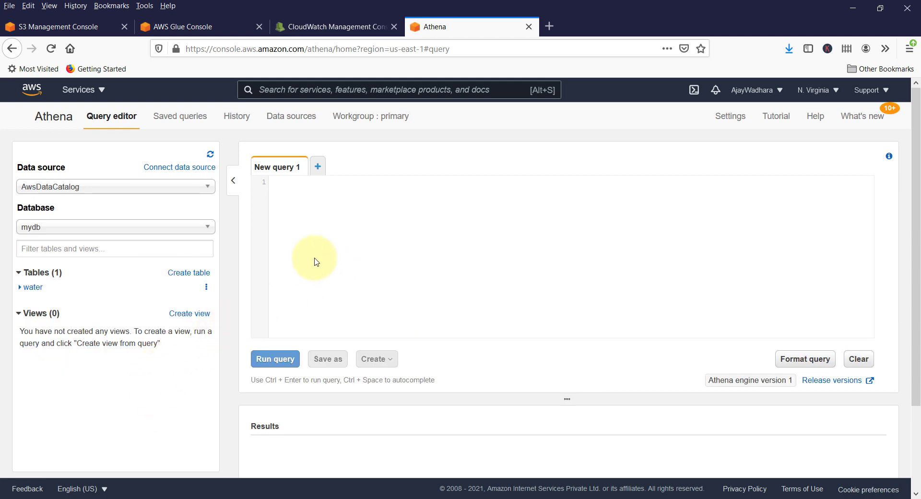
Step: In Athena's settings, choose the output folder of the athena-lab-001 bucket as the query result location and save
{"action": "left_click", "coordinate": [730, 126]}
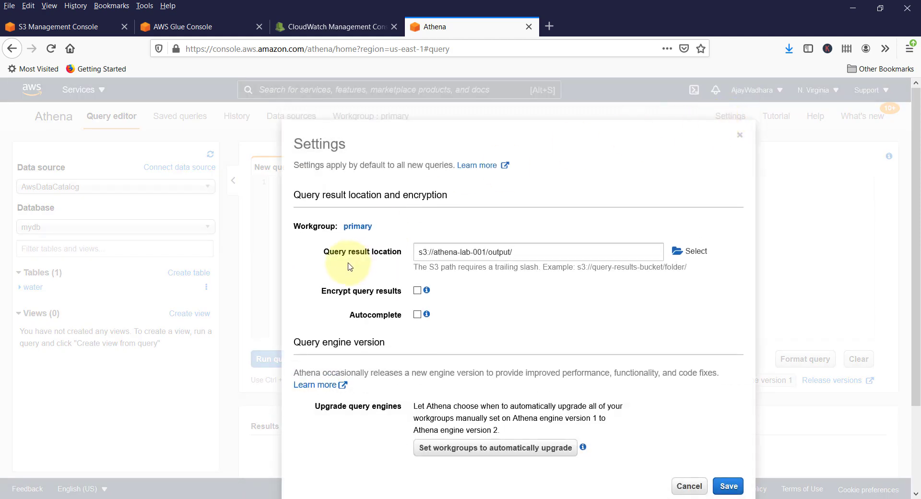
{"action": "left_click_drag", "start_coordinate": [318, 258], "coordinate": [399, 259]}
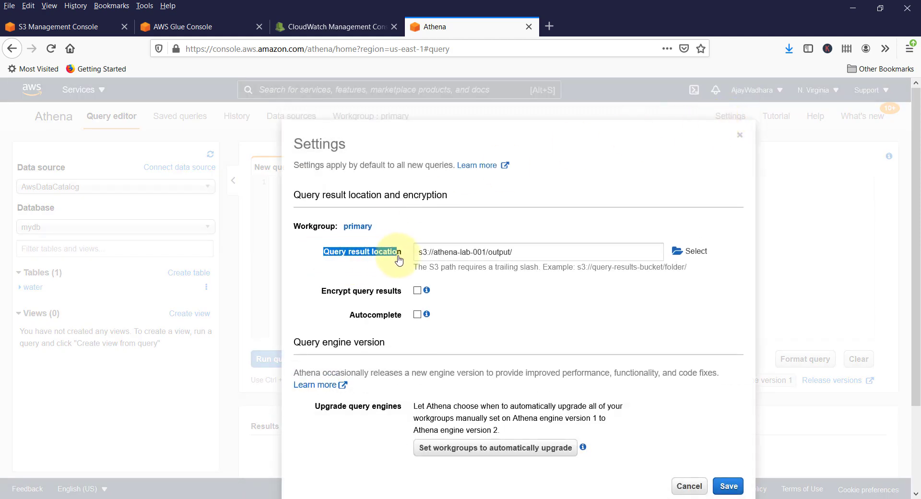
{"action": "left_click", "coordinate": [532, 250]}
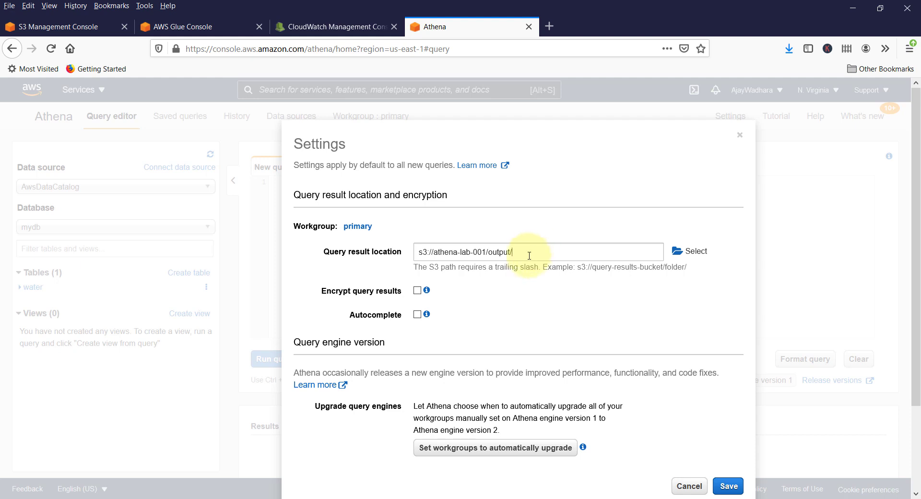
{"action": "left_click", "coordinate": [678, 254]}
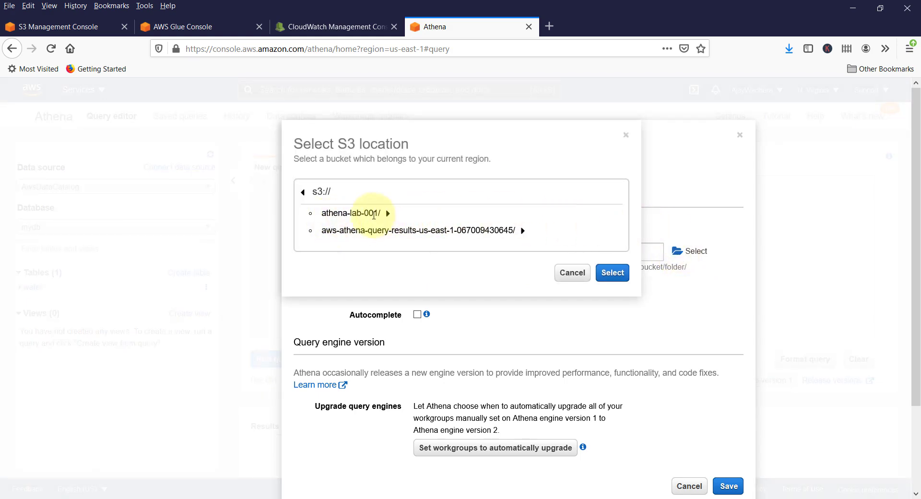
{"action": "left_click", "coordinate": [388, 214]}
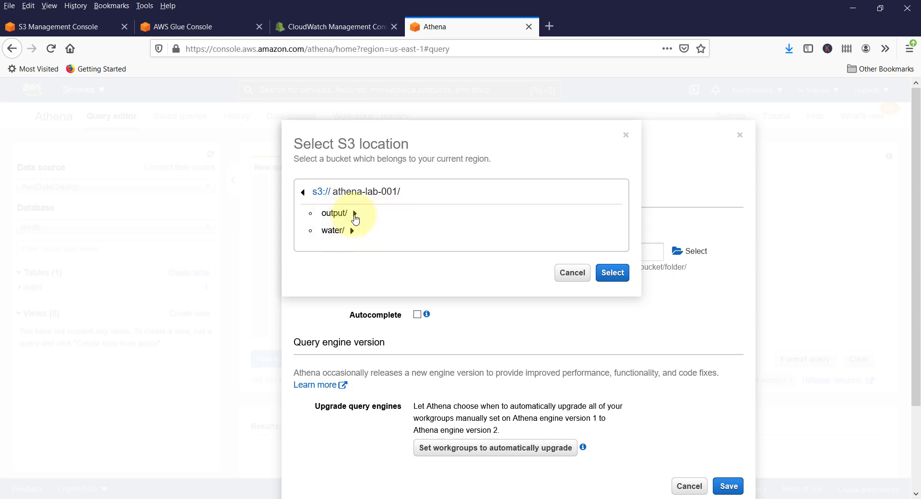
{"action": "left_click", "coordinate": [355, 216]}
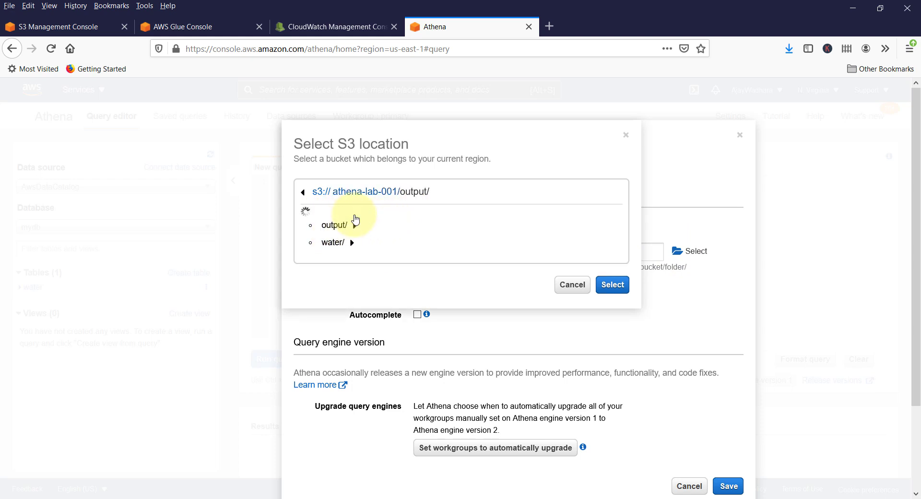
{"action": "left_click", "coordinate": [612, 255]}
{"action": "left_click", "coordinate": [728, 486]}
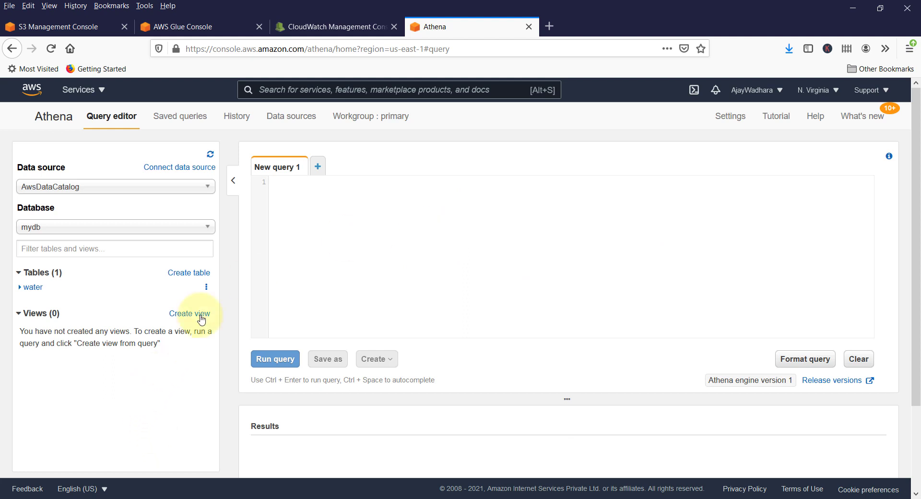
Step: Preview the water table with its first 10 rows and look through the results
{"action": "left_click", "coordinate": [207, 287]}
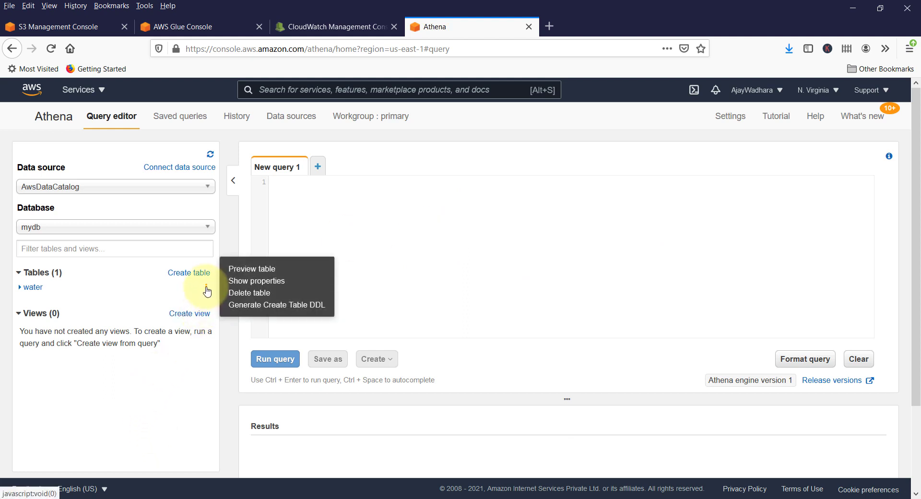
{"action": "left_click", "coordinate": [241, 269]}
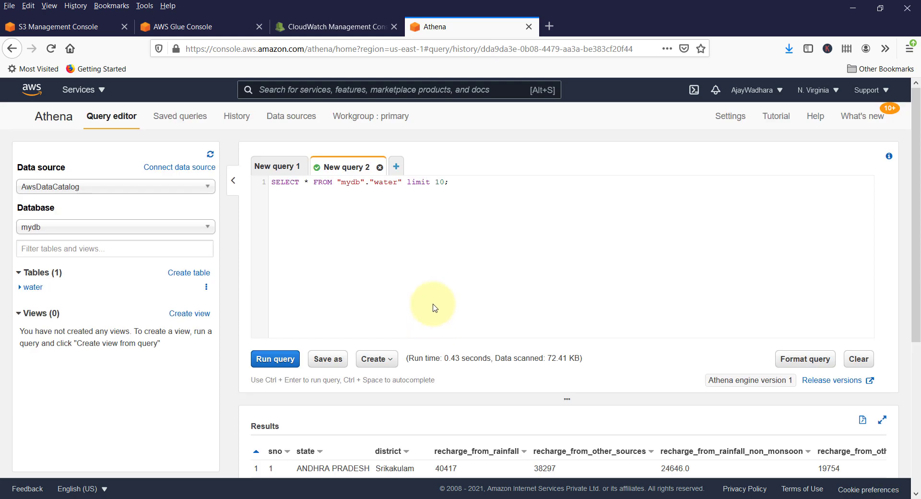
{"action": "scroll", "coordinate": [411, 254], "scroll_direction": "down", "scroll_amount": 4}
{"action": "scroll", "coordinate": [503, 364], "scroll_direction": "up", "scroll_amount": 5}
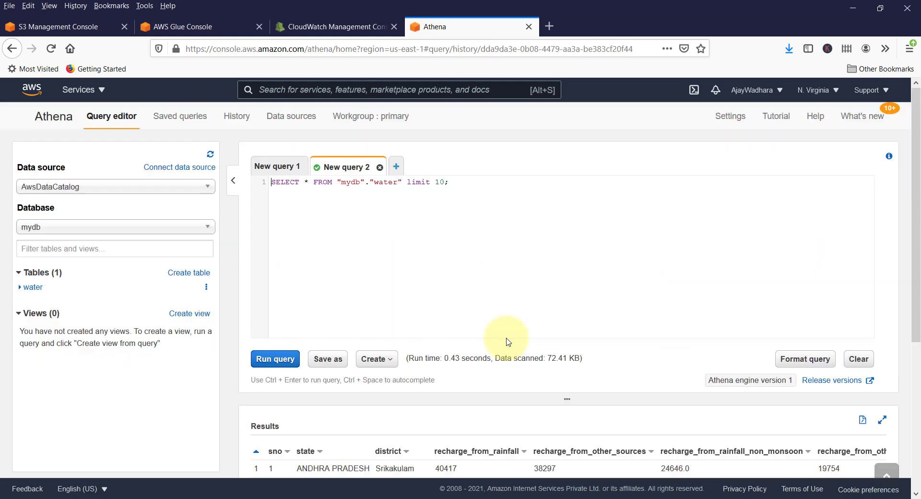
Step: Examine the preview query's SELECT statement, its result rows and columns, and its run time and data scanned
{"action": "left_click", "coordinate": [462, 181]}
{"action": "scroll", "coordinate": [417, 260], "scroll_direction": "down", "scroll_amount": 1}
{"action": "scroll", "coordinate": [417, 261], "scroll_direction": "up", "scroll_amount": 1}
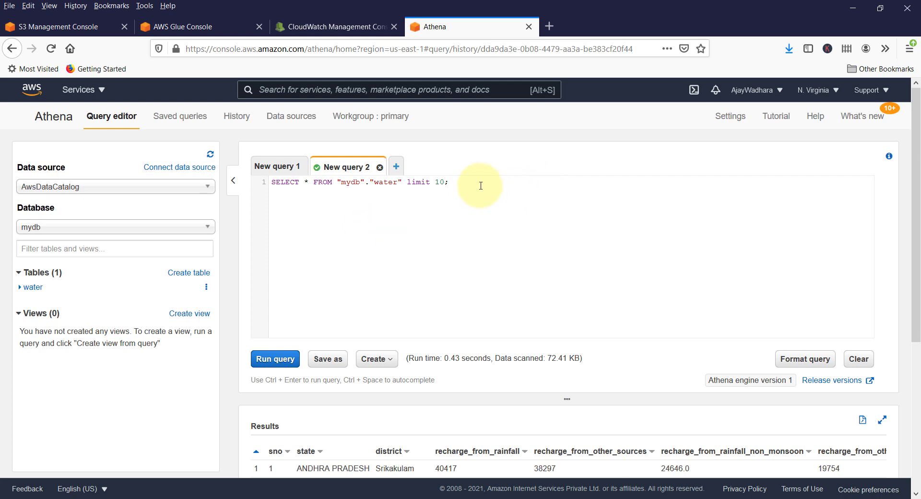
{"action": "left_click_drag", "start_coordinate": [480, 185], "coordinate": [252, 170]}
{"action": "left_click", "coordinate": [457, 263]}
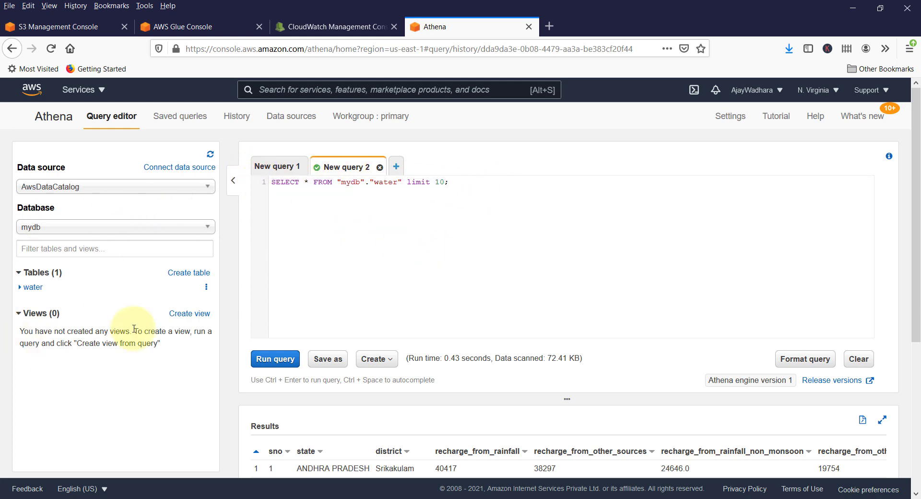
{"action": "scroll", "coordinate": [469, 226], "scroll_direction": "down", "scroll_amount": 5}
{"action": "scroll", "coordinate": [468, 230], "scroll_direction": "up", "scroll_amount": 5}
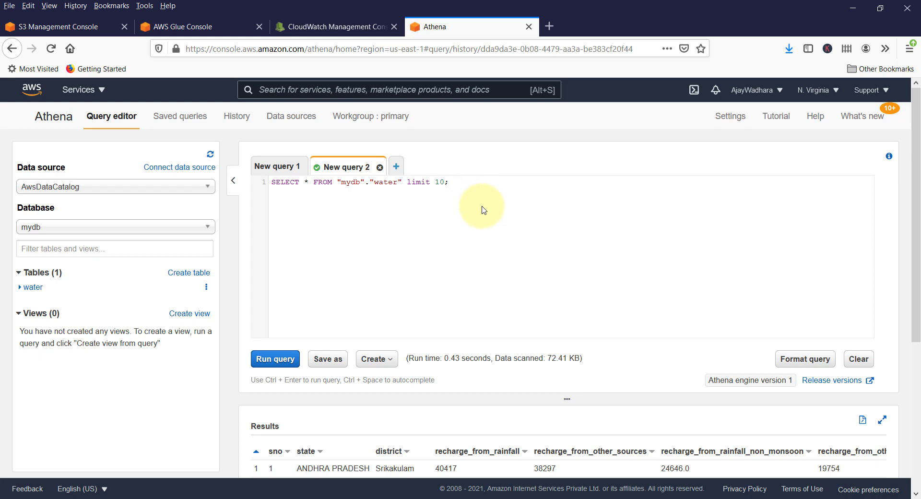
{"action": "scroll", "coordinate": [483, 209], "scroll_direction": "down", "scroll_amount": 3}
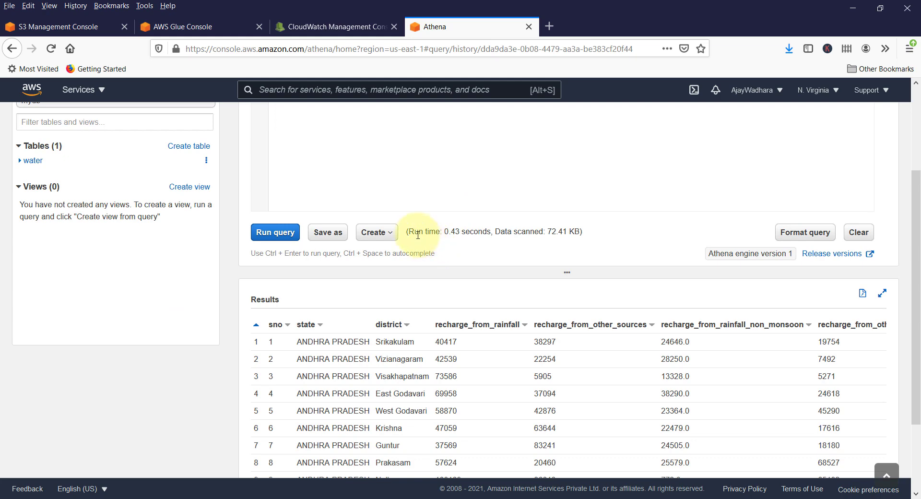
{"action": "left_click_drag", "start_coordinate": [415, 234], "coordinate": [576, 232]}
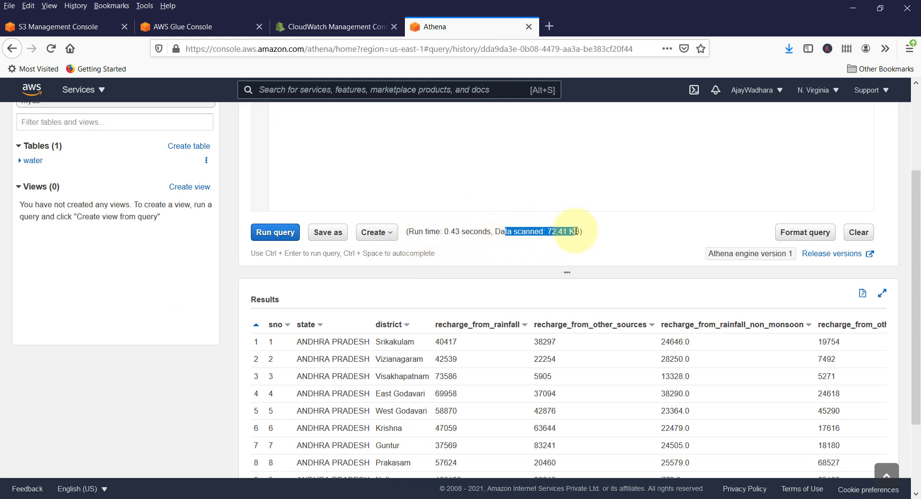
{"action": "left_click", "coordinate": [432, 187]}
{"action": "scroll", "coordinate": [432, 188], "scroll_direction": "up", "scroll_amount": 1}
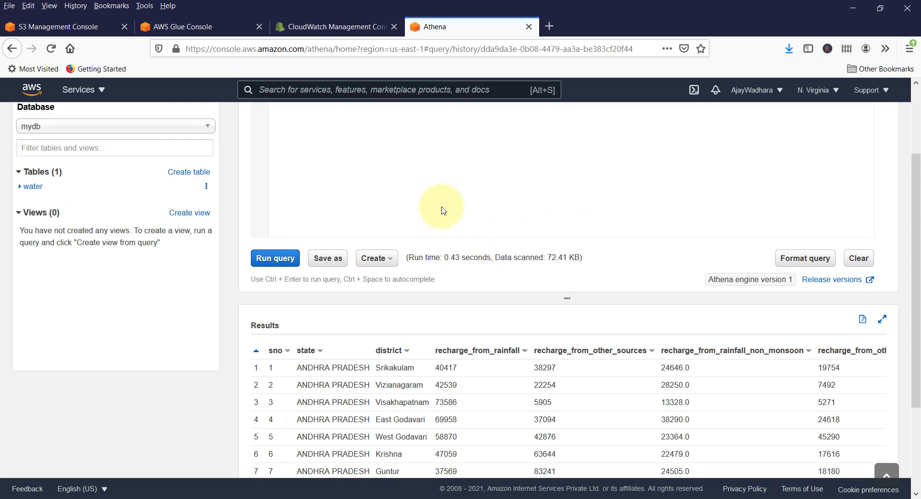
{"action": "scroll", "coordinate": [442, 210], "scroll_direction": "up", "scroll_amount": 4}
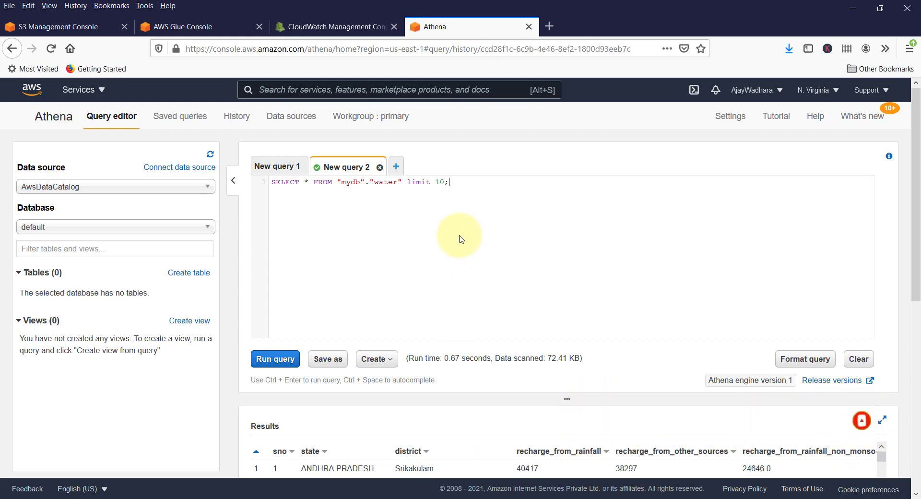
{"action": "scroll", "coordinate": [504, 296], "scroll_direction": "down", "scroll_amount": 3}
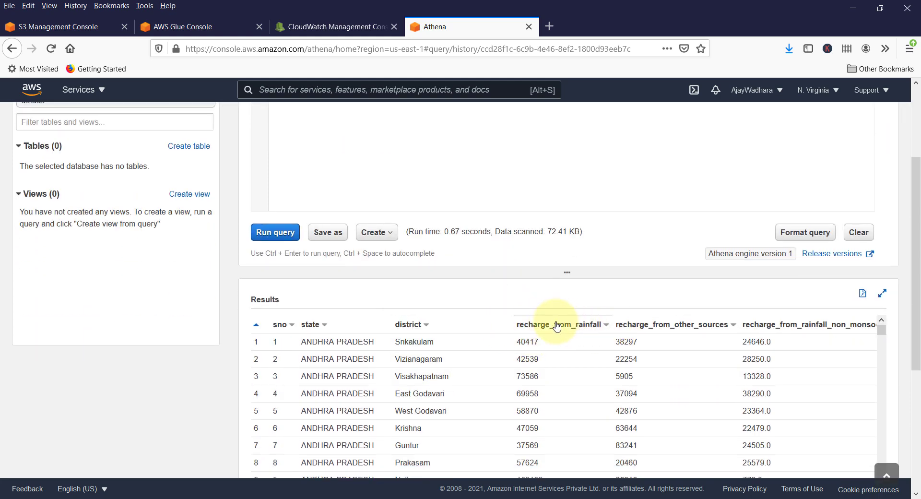
{"action": "scroll", "coordinate": [510, 273], "scroll_direction": "up", "scroll_amount": 3}
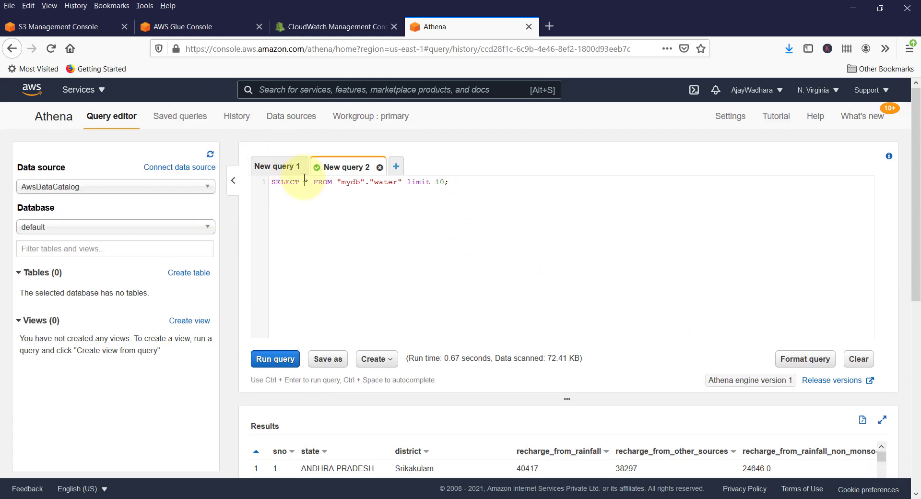
Step: In the SELECT statement on the water table, replace the asterisk with state, SUM(recharge_from_other_sources)
{"action": "double_click", "coordinate": [304, 180]}
{"action": "type", "text": "state, SUM"}
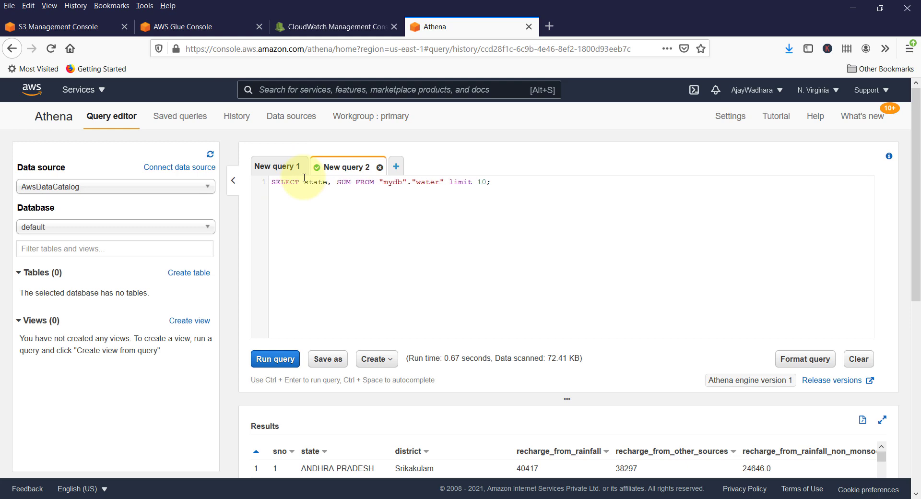
{"action": "type", "text": "(recharge"}
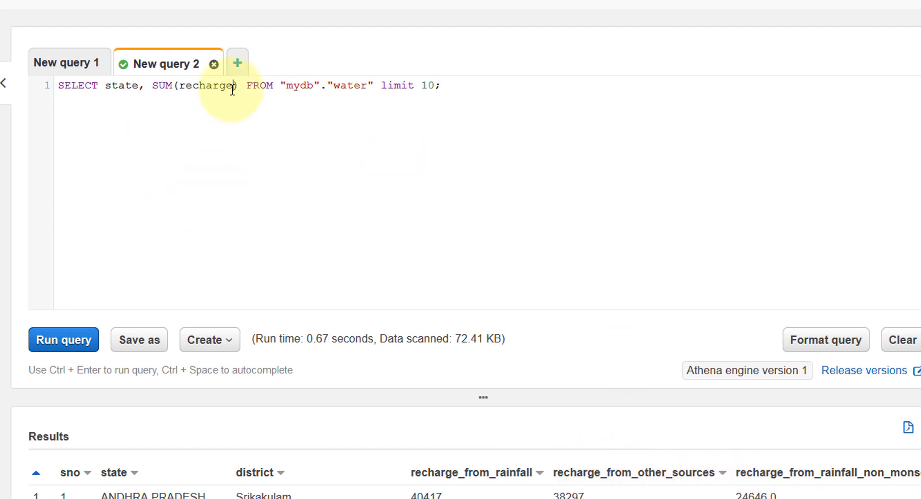
{"action": "type", "text": "_from"}
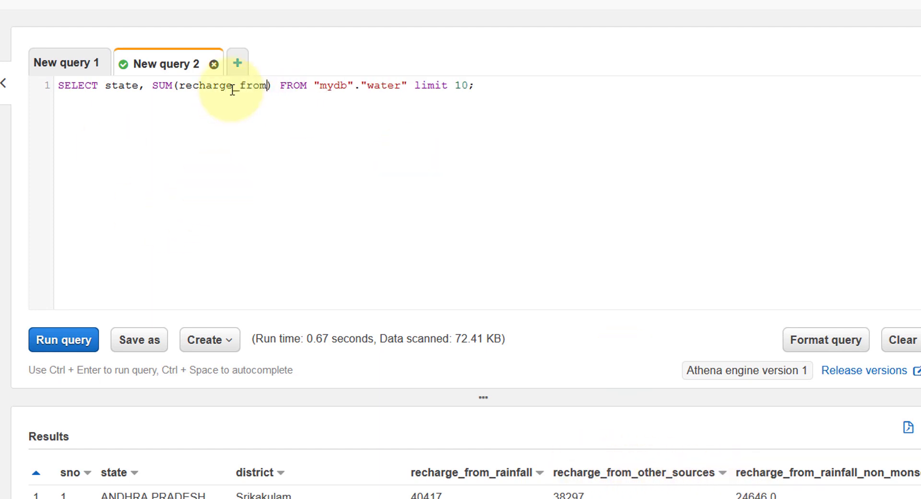
{"action": "type", "text": "_other"}
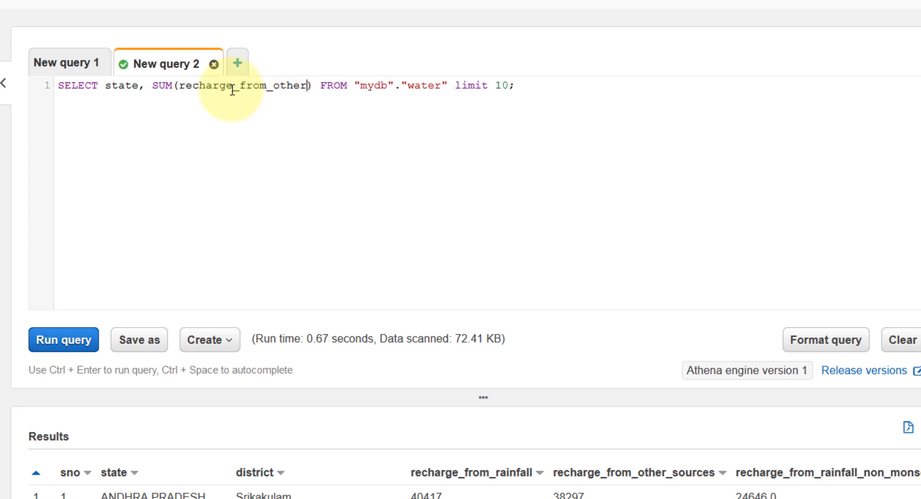
{"action": "type", "text": "_sources"}
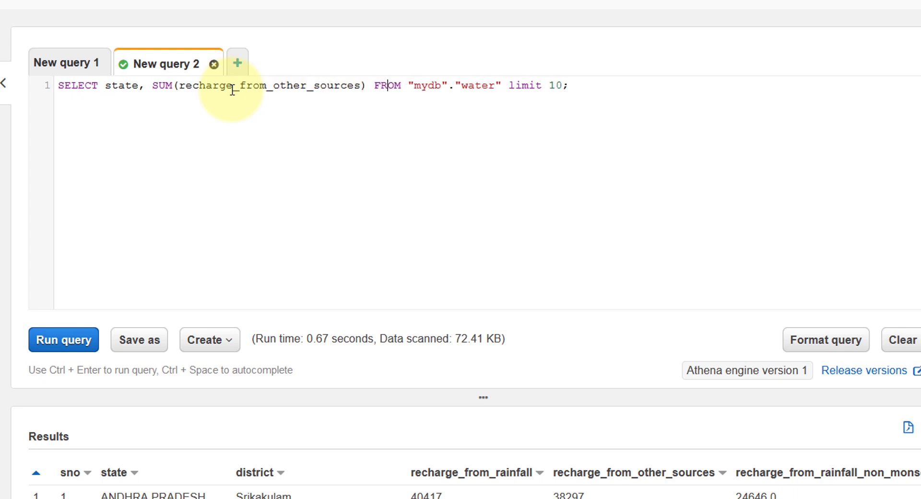
Step: Replace the query's limit clause with where state='PUNJAB' group by state
{"action": "left_click", "coordinate": [606, 88]}
{"action": "key", "text": "BackSpace"}
{"action": "key", "text": "BackSpace"}
{"action": "key", "text": "BackSpace"}
{"action": "key", "text": "BackSpace"}
{"action": "key", "text": "BackSpace"}
{"action": "key", "text": "BackSpace"}
{"action": "key", "text": "BackSpace"}
{"action": "key", "text": "BackSpace"}
{"action": "key", "text": "BackSpace"}
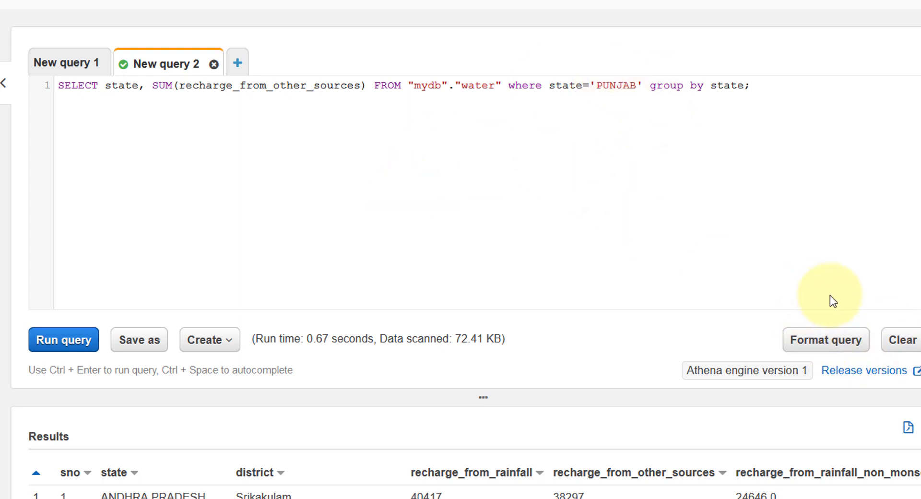
Step: Format the SQL statement across several lines and run the query
{"action": "left_click", "coordinate": [826, 341]}
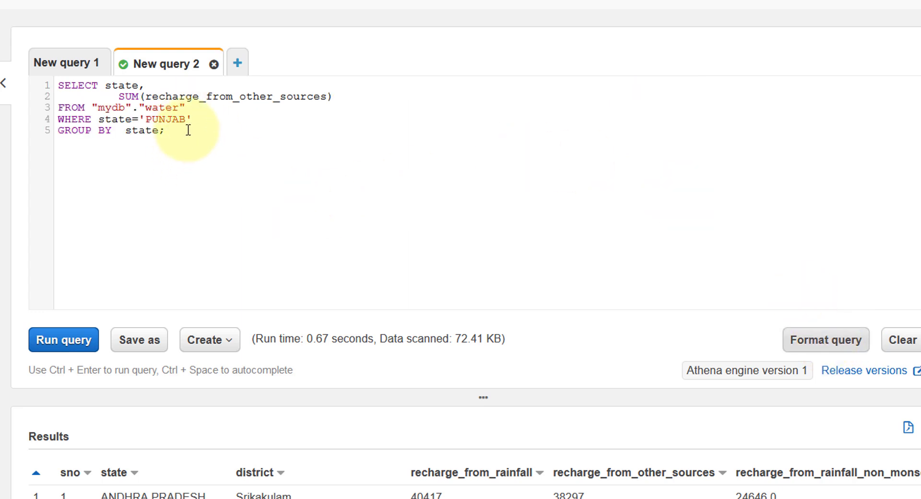
{"action": "left_click_drag", "start_coordinate": [165, 130], "coordinate": [57, 79]}
{"action": "left_click", "coordinate": [154, 151]}
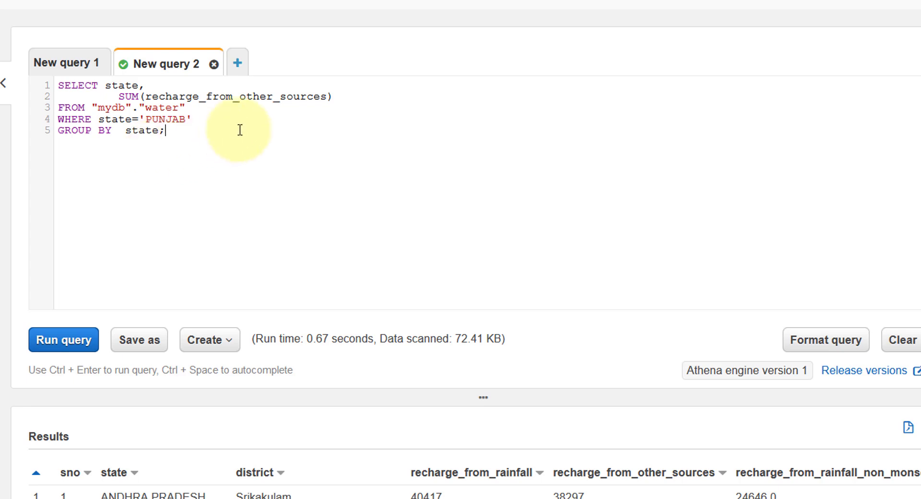
{"action": "left_click", "coordinate": [76, 344]}
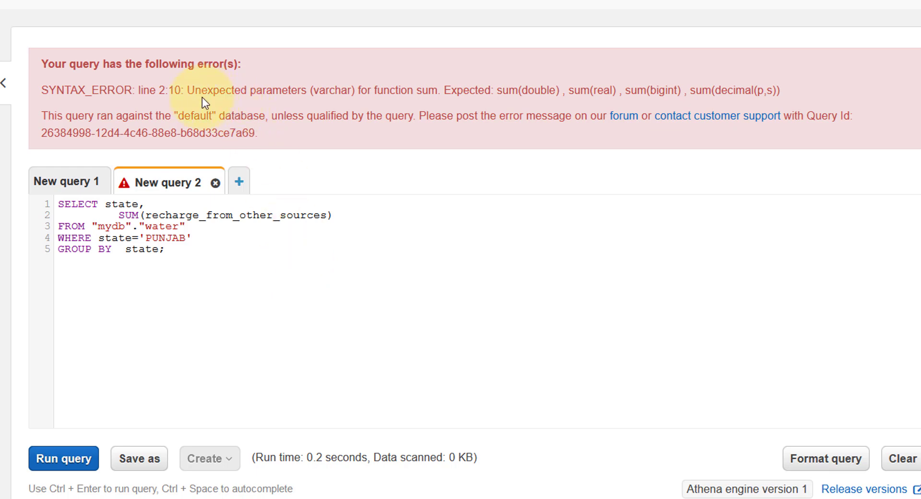
Step: Examine the query's syntax error message and the SUM column in the statement that it refers to
{"action": "left_click_drag", "start_coordinate": [202, 91], "coordinate": [472, 108]}
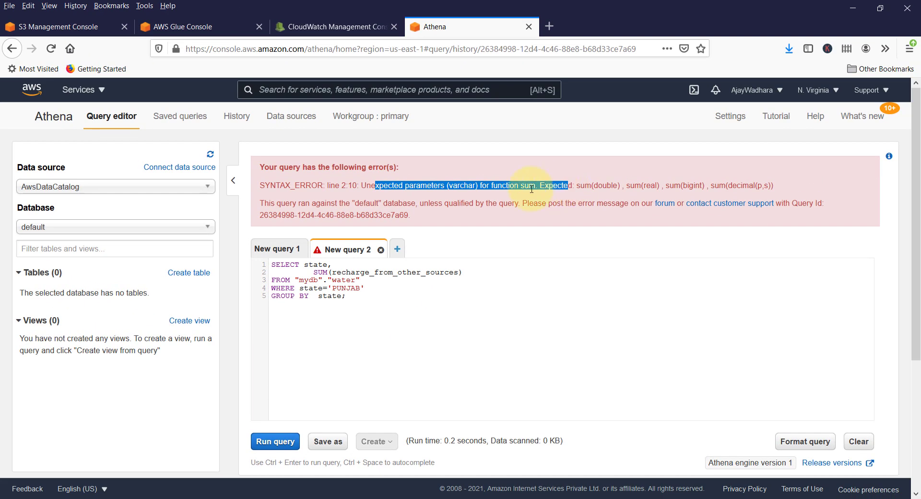
{"action": "left_click", "coordinate": [430, 111]}
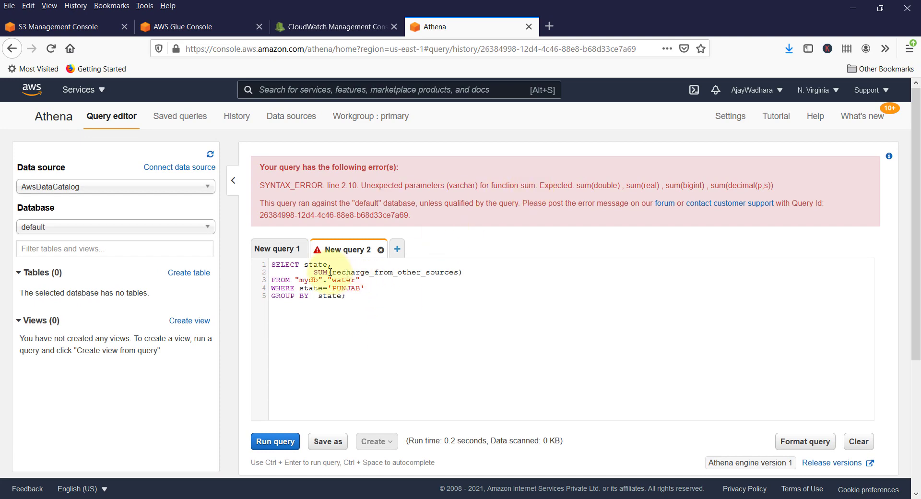
{"action": "left_click_drag", "start_coordinate": [332, 271], "coordinate": [448, 270]}
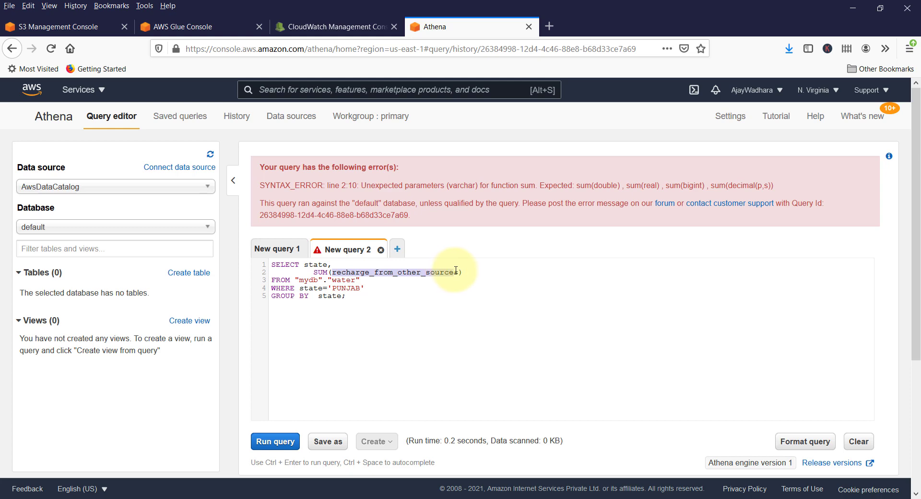
{"action": "scroll", "coordinate": [452, 298], "scroll_direction": "down", "scroll_amount": 2}
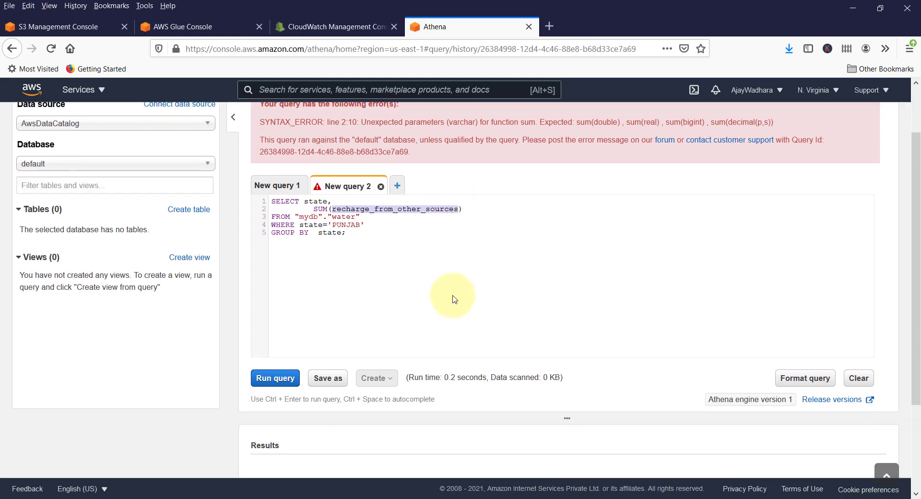
{"action": "scroll", "coordinate": [411, 251], "scroll_direction": "up", "scroll_amount": 2}
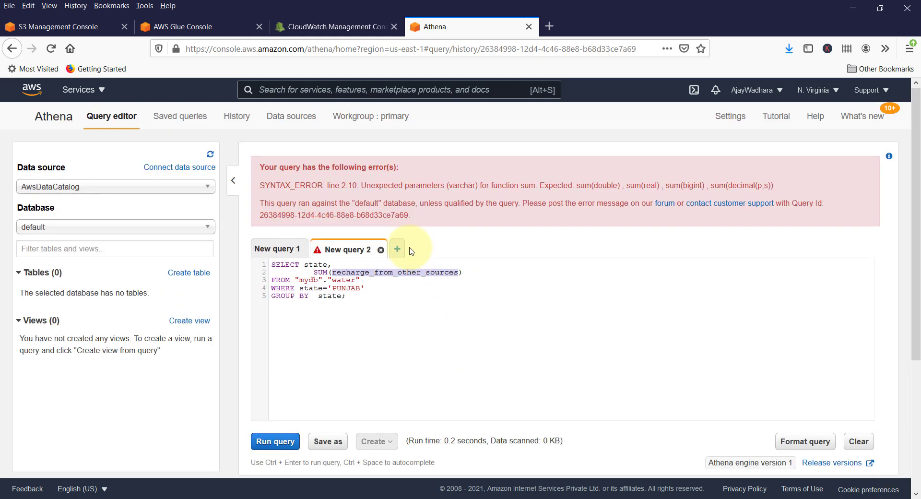
{"action": "left_click", "coordinate": [404, 314]}
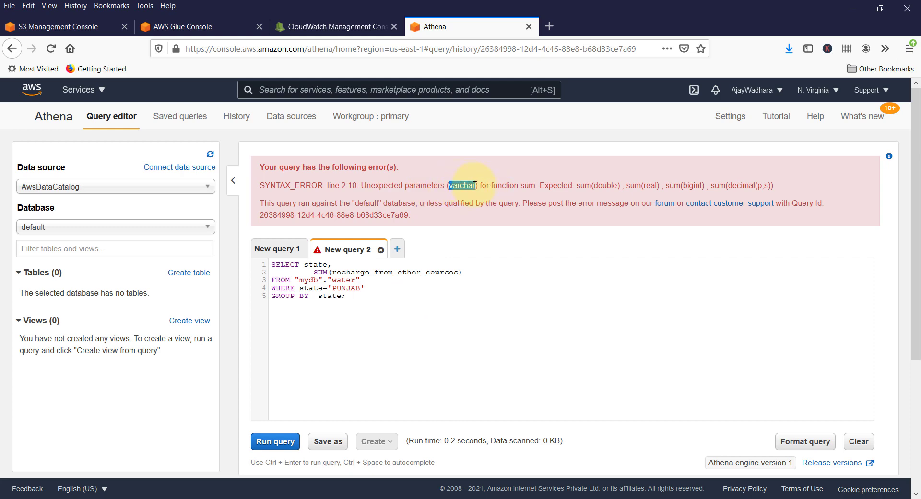
{"action": "left_click_drag", "start_coordinate": [650, 184], "coordinate": [717, 188]}
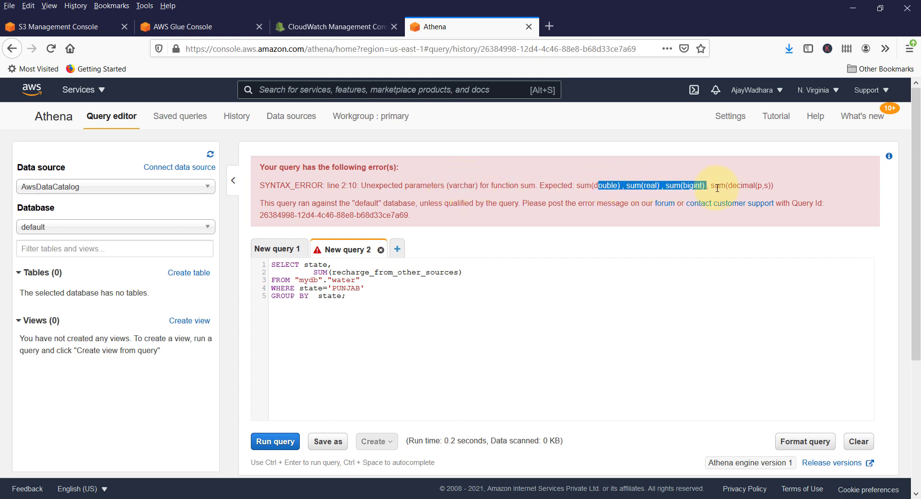
{"action": "left_click_drag", "start_coordinate": [395, 293], "coordinate": [270, 264]}
{"action": "left_click", "coordinate": [368, 315]}
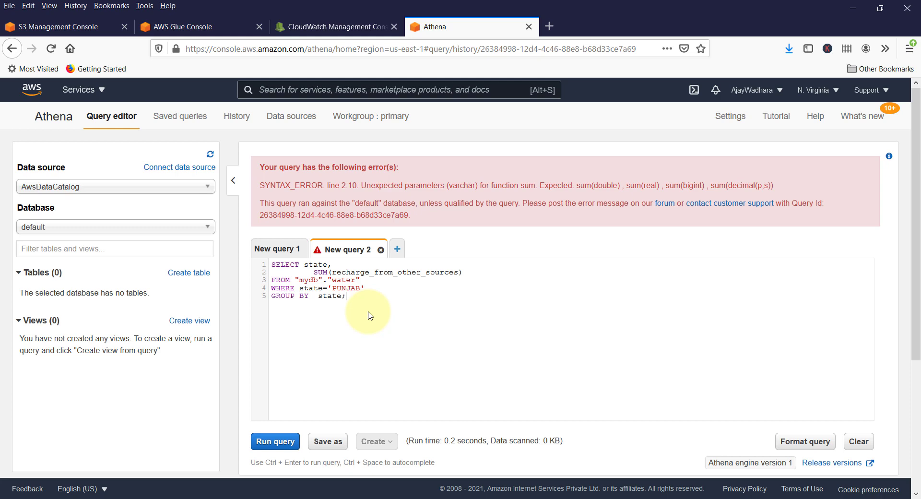
Step: Switch to AWS Glue, open the water table's details and check the data type of recharge_from_other_sources in its schema
{"action": "left_click", "coordinate": [211, 27]}
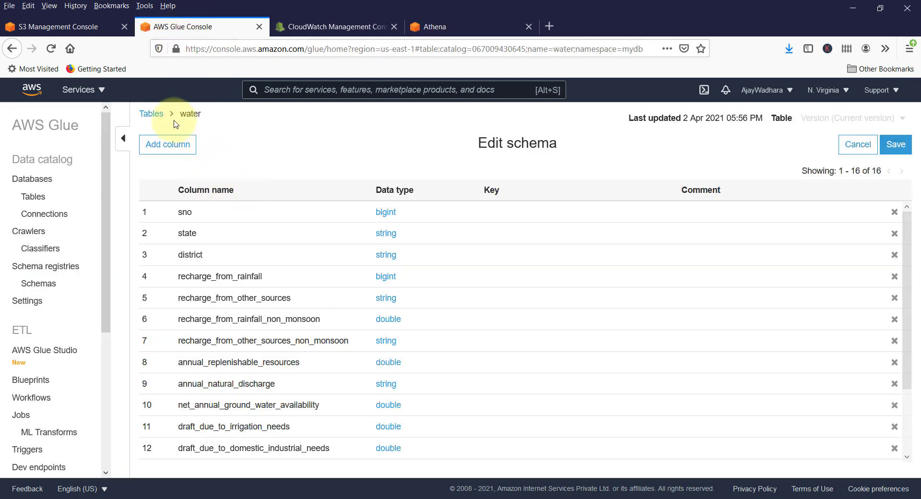
{"action": "left_click", "coordinate": [154, 114]}
{"action": "left_click", "coordinate": [179, 197]}
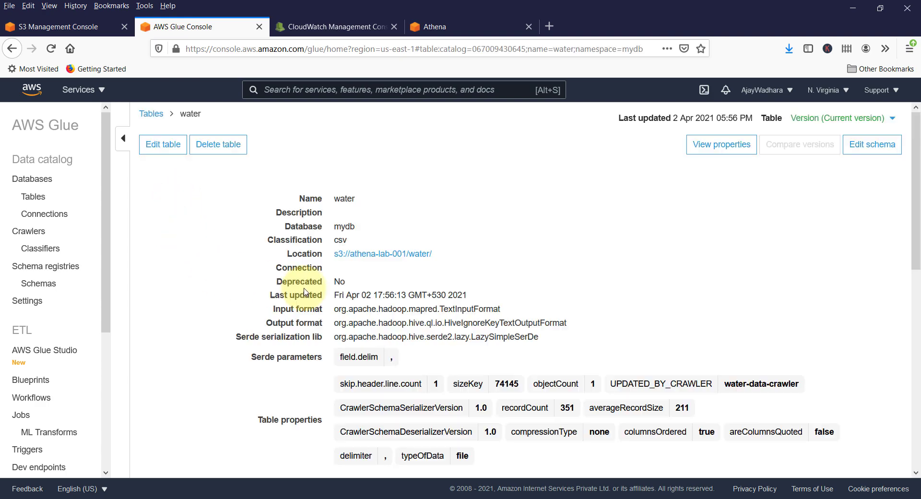
{"action": "left_click", "coordinate": [427, 24]}
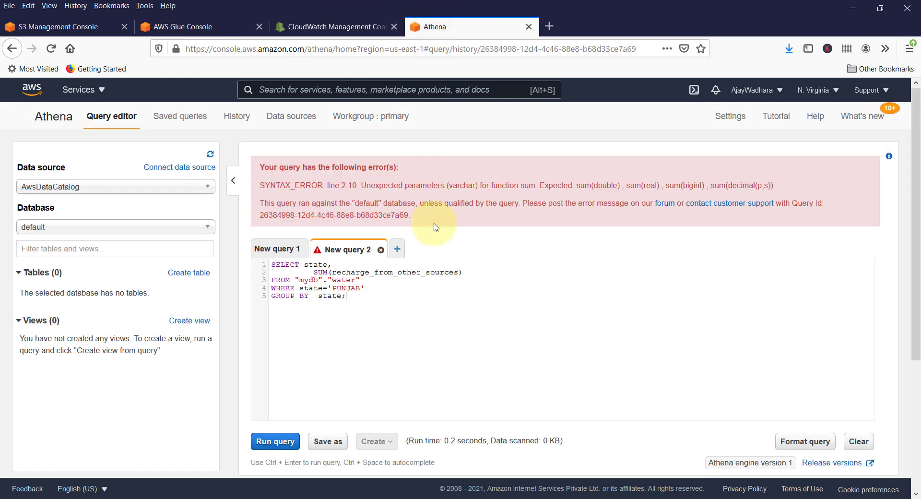
{"action": "left_click", "coordinate": [204, 26]}
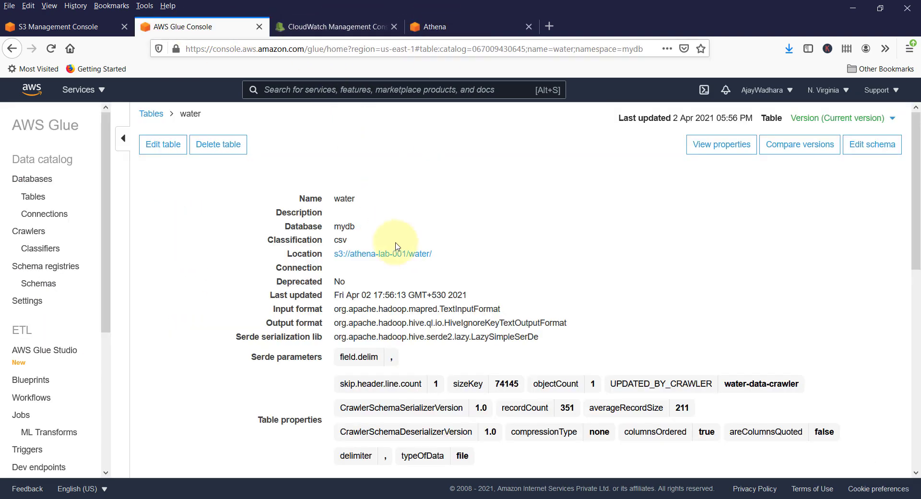
{"action": "scroll", "coordinate": [422, 269], "scroll_direction": "down", "scroll_amount": 7}
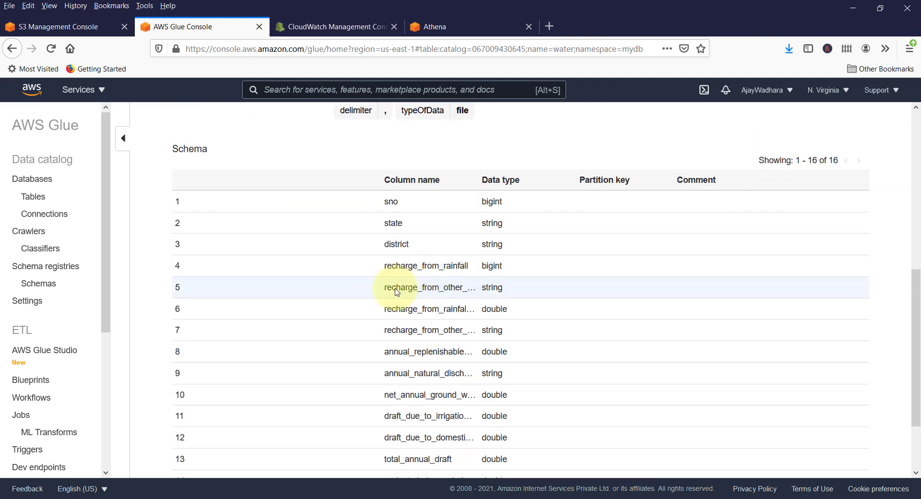
{"action": "left_click_drag", "start_coordinate": [391, 287], "coordinate": [468, 288]}
{"action": "left_click", "coordinate": [493, 291]}
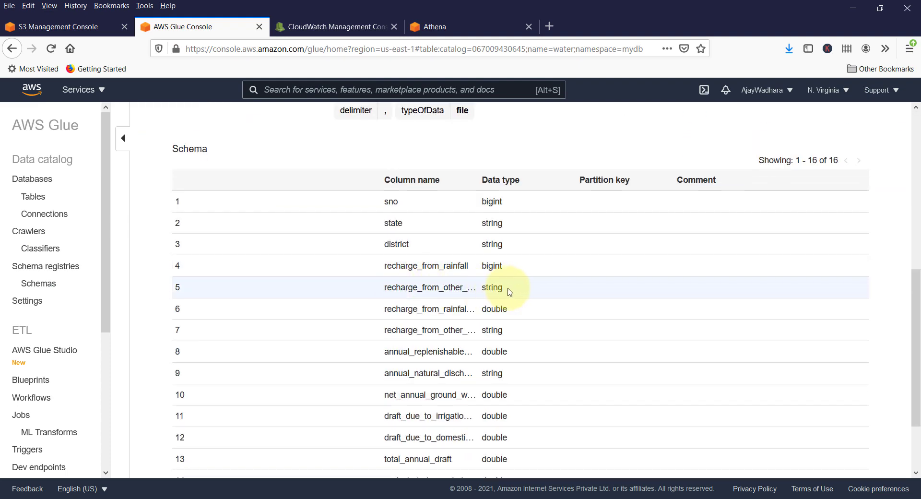
{"action": "scroll", "coordinate": [502, 291], "scroll_direction": "up", "scroll_amount": 7}
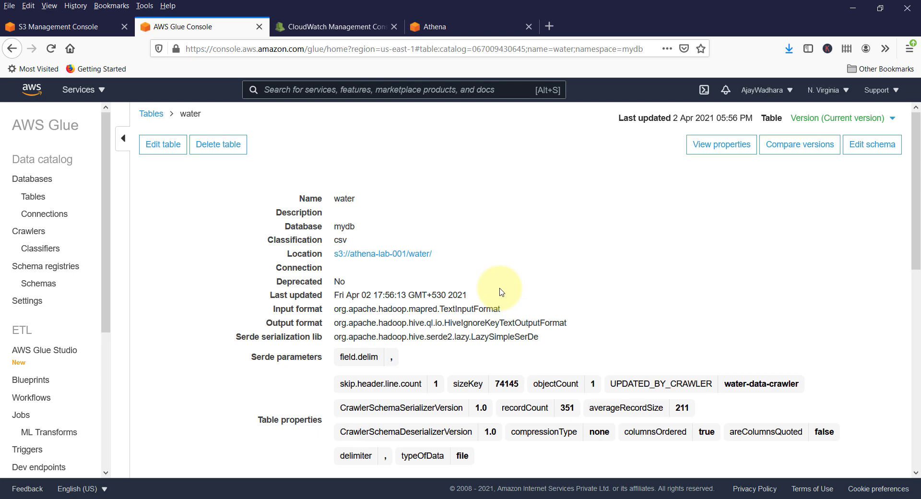
Step: Edit the water table's schema to set the recharge_from_other_sources column type to bigint, and save it
{"action": "left_click", "coordinate": [874, 149]}
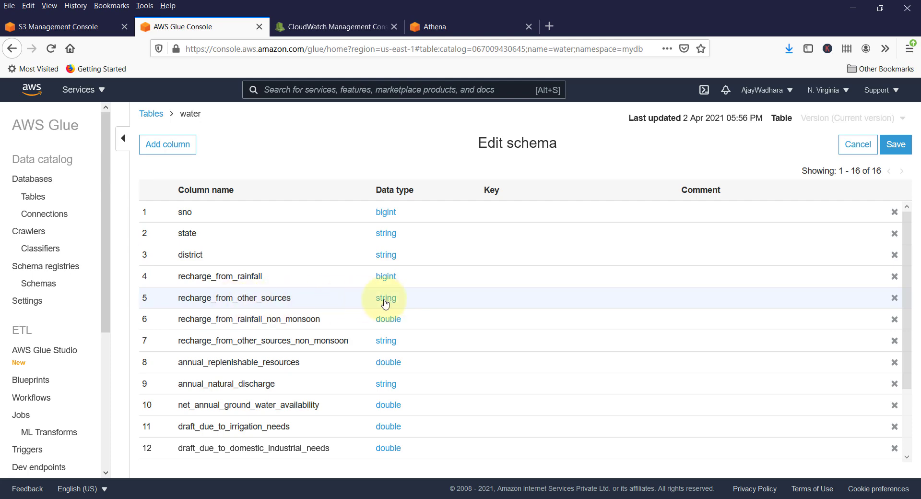
{"action": "left_click", "coordinate": [387, 303]}
{"action": "left_click", "coordinate": [444, 199]}
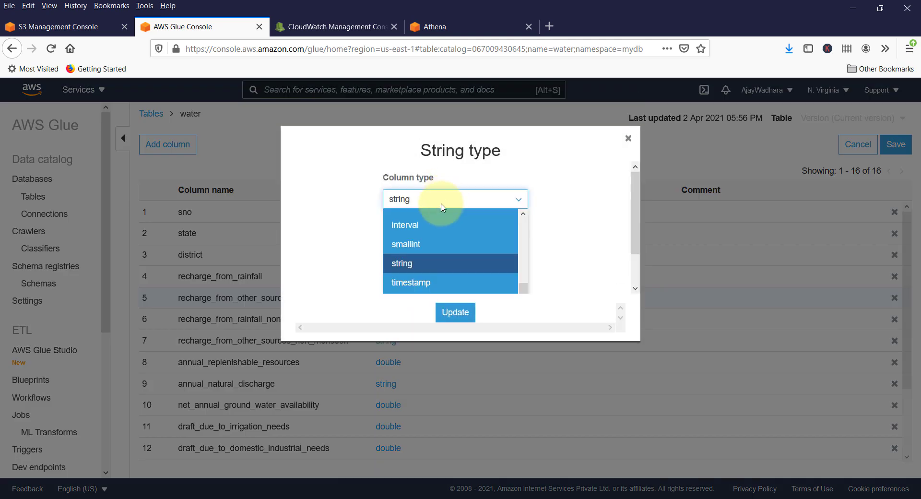
{"action": "scroll", "coordinate": [438, 242], "scroll_direction": "up", "scroll_amount": 5}
{"action": "left_click", "coordinate": [402, 224]}
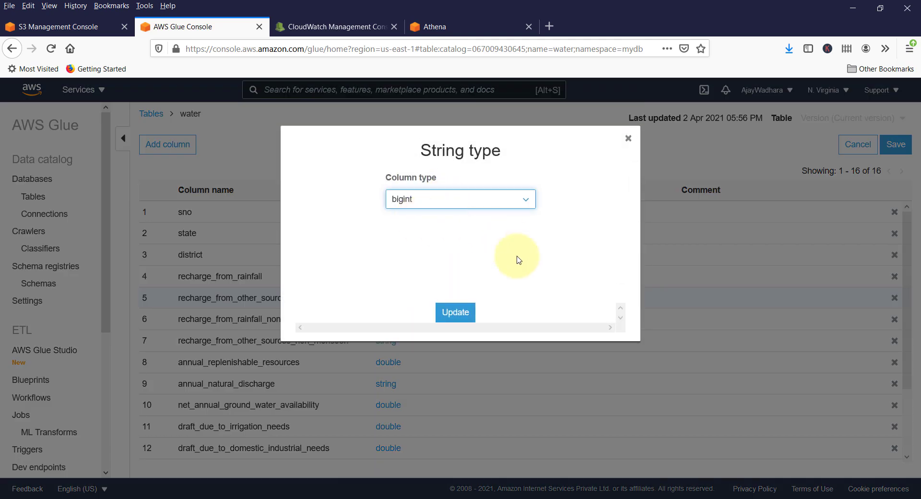
{"action": "left_click", "coordinate": [456, 312]}
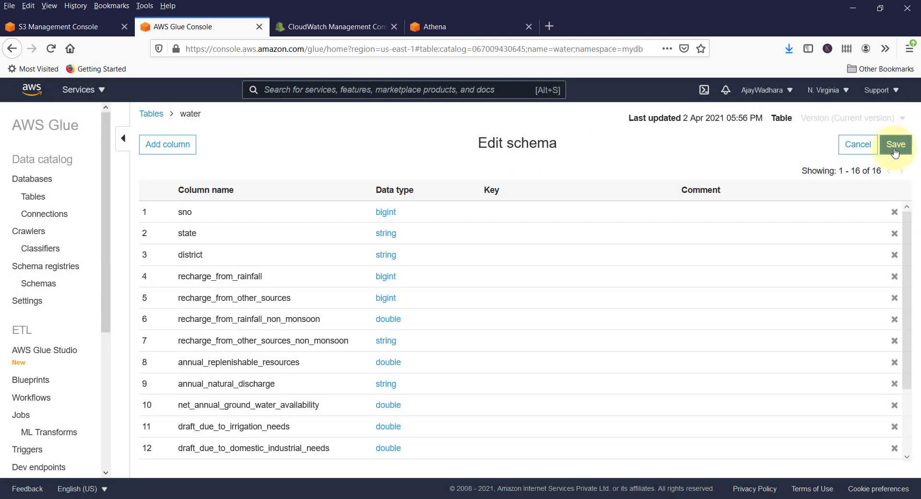
{"action": "left_click", "coordinate": [895, 150]}
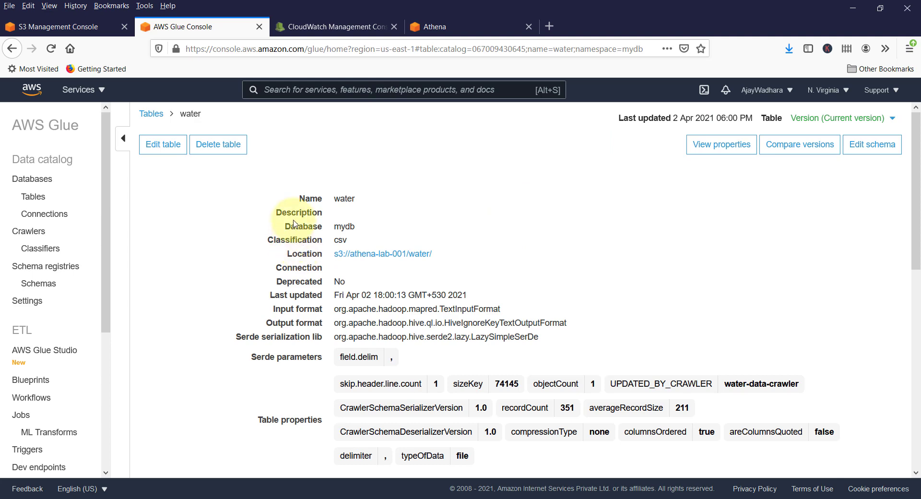
Step: Review the water table's updated details and its list of versions
{"action": "left_click_drag", "start_coordinate": [276, 212], "coordinate": [458, 349]}
{"action": "left_click", "coordinate": [801, 234]}
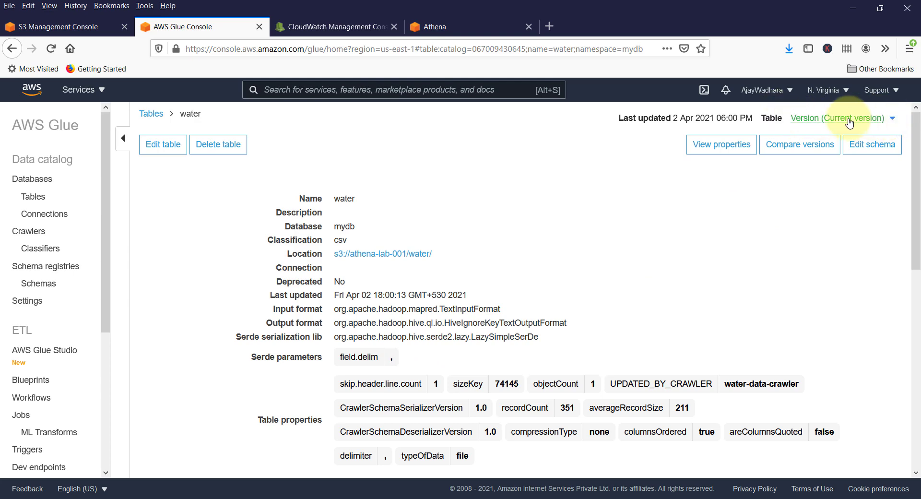
{"action": "left_click", "coordinate": [892, 123]}
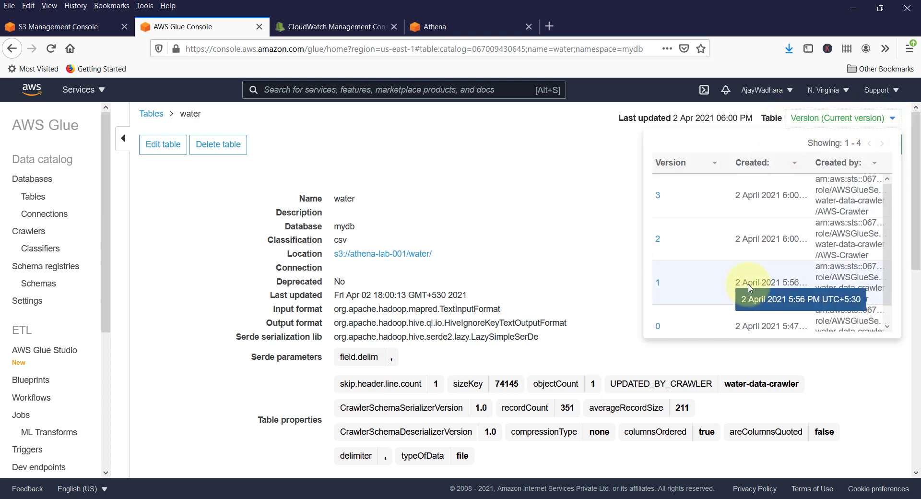
Step: Switch back to Athena, rerun the PUNJAB sum query and review its result row
{"action": "left_click", "coordinate": [434, 26]}
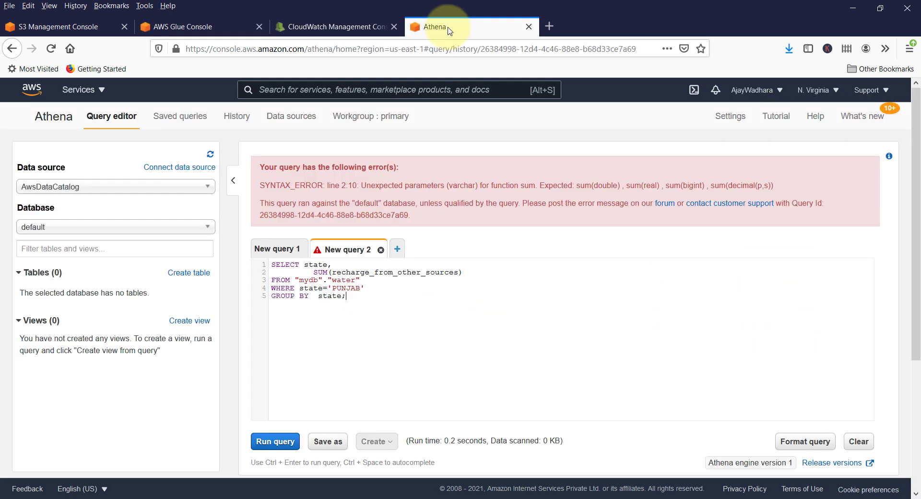
{"action": "left_click", "coordinate": [277, 446]}
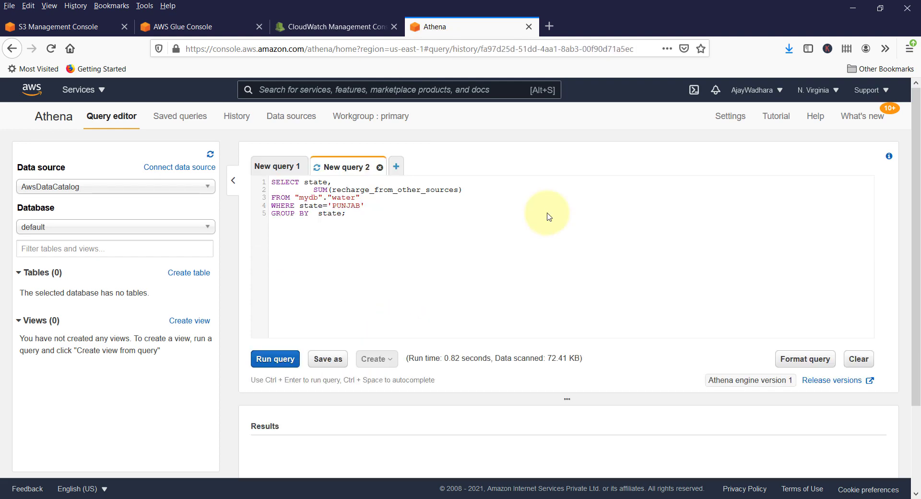
{"action": "scroll", "coordinate": [547, 213], "scroll_direction": "down", "scroll_amount": 2}
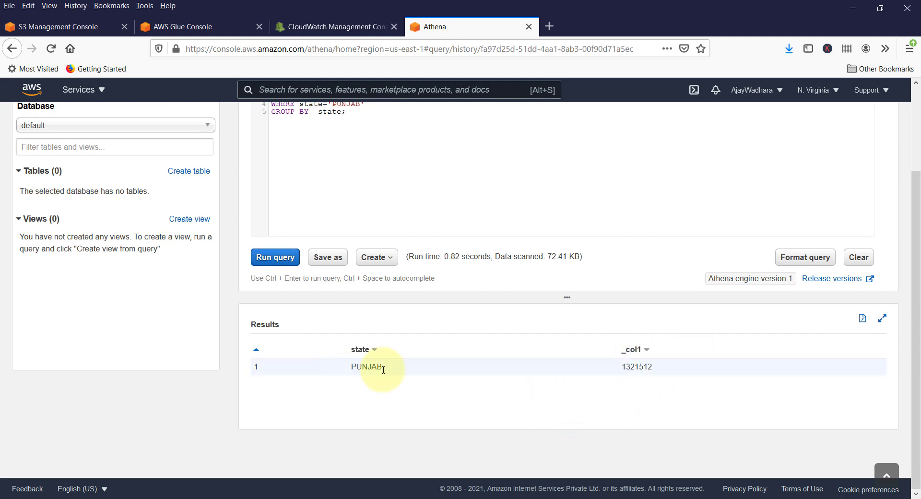
{"action": "left_click_drag", "start_coordinate": [383, 370], "coordinate": [658, 382]}
{"action": "left_click", "coordinate": [580, 422]}
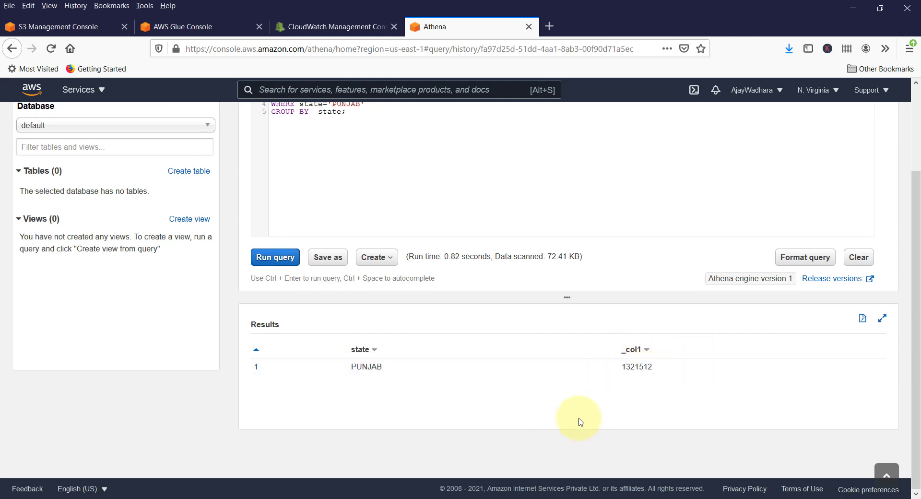
Step: Switch to S3 and open the output folder of the athena-lab-001 bucket to check where query results are stored
{"action": "scroll", "coordinate": [580, 422], "scroll_direction": "up", "scroll_amount": 2}
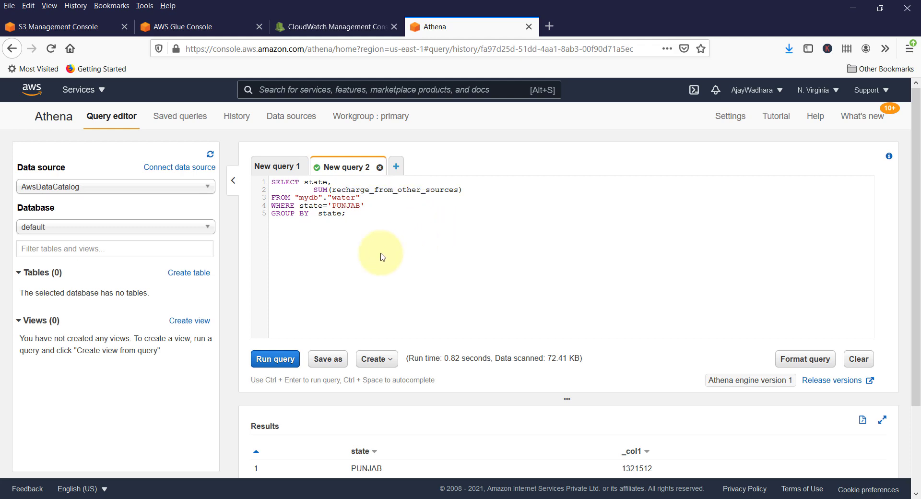
{"action": "left_click", "coordinate": [415, 245]}
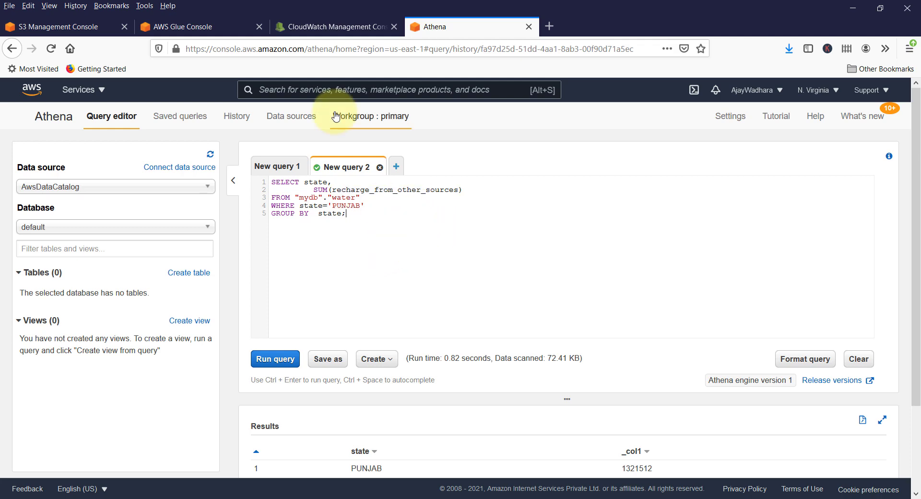
{"action": "left_click", "coordinate": [71, 27]}
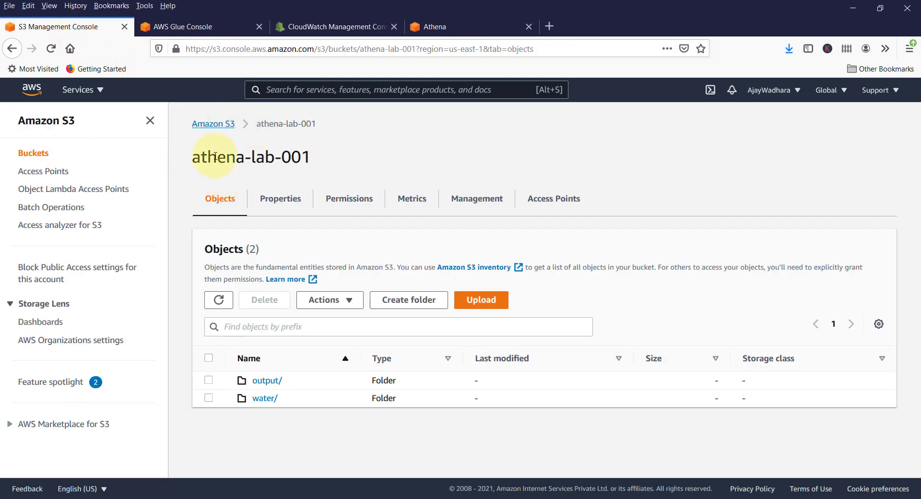
{"action": "left_click", "coordinate": [266, 380]}
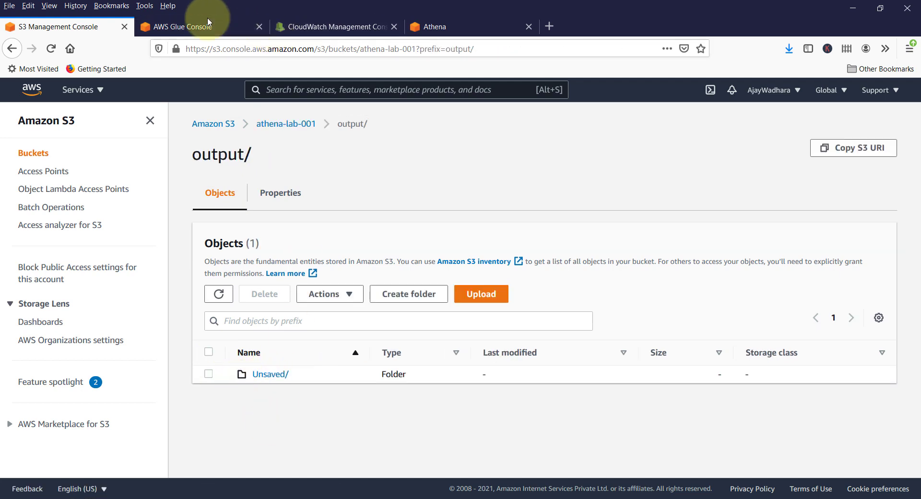
Step: Switch back to Athena and save the PUNJAB sum query with StateWiseRecharge as both its name and description
{"action": "left_click", "coordinate": [435, 27]}
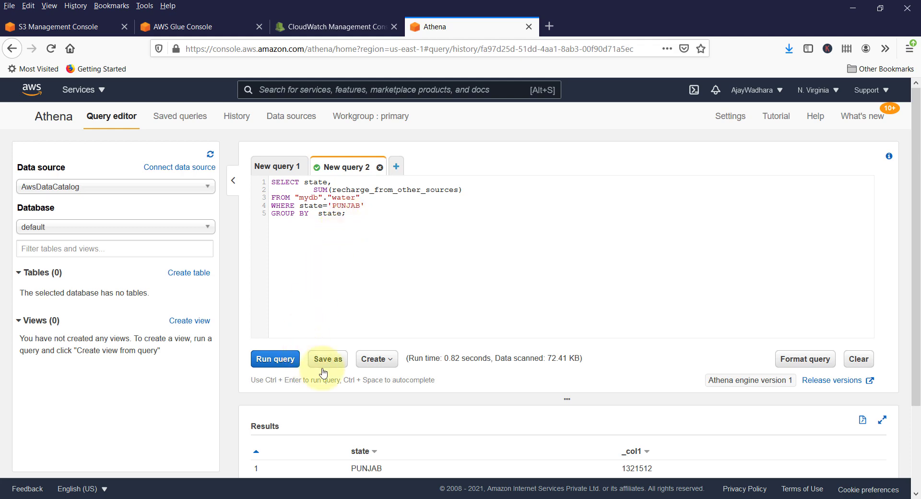
{"action": "left_click", "coordinate": [328, 360]}
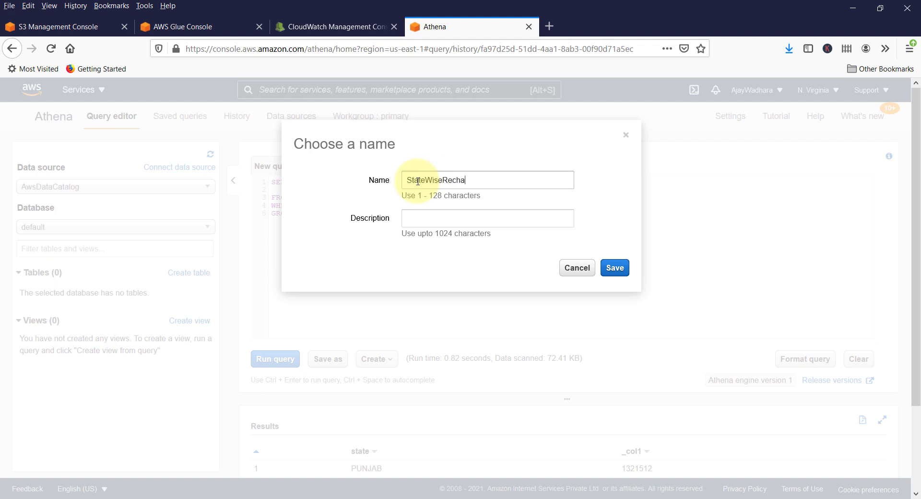
{"action": "key", "text": "Tab"}
{"action": "type", "text": "StateWiseRecharge"}
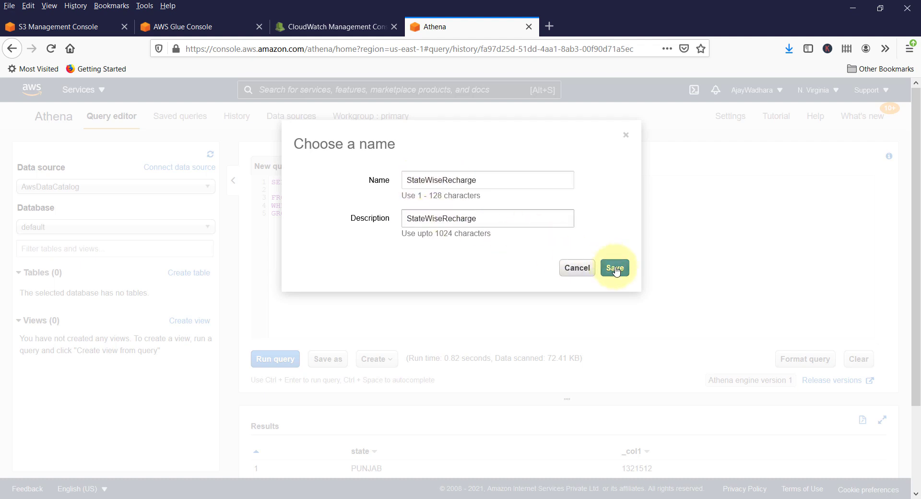
{"action": "left_click", "coordinate": [615, 269]}
Step: Run the saved StateWiseRecharge query
{"action": "scroll", "coordinate": [384, 254], "scroll_direction": "down", "scroll_amount": 2}
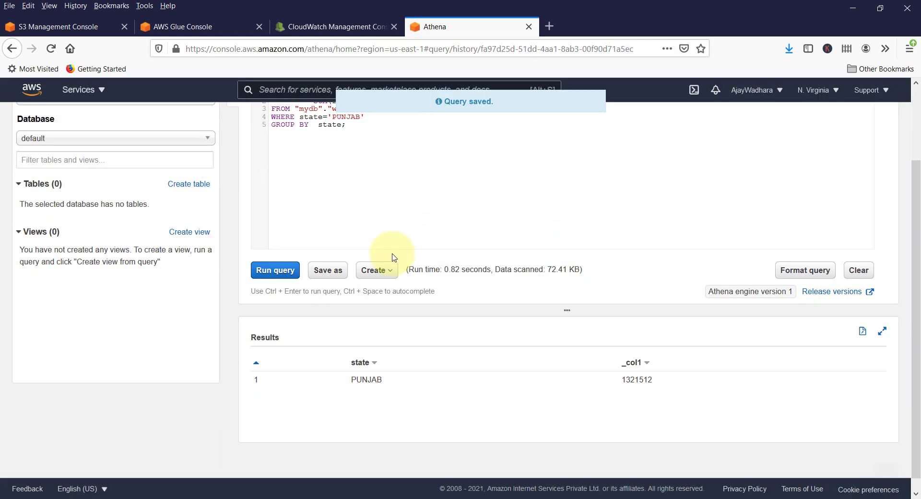
{"action": "left_click", "coordinate": [271, 259]}
{"action": "scroll", "coordinate": [478, 255], "scroll_direction": "up", "scroll_amount": 2}
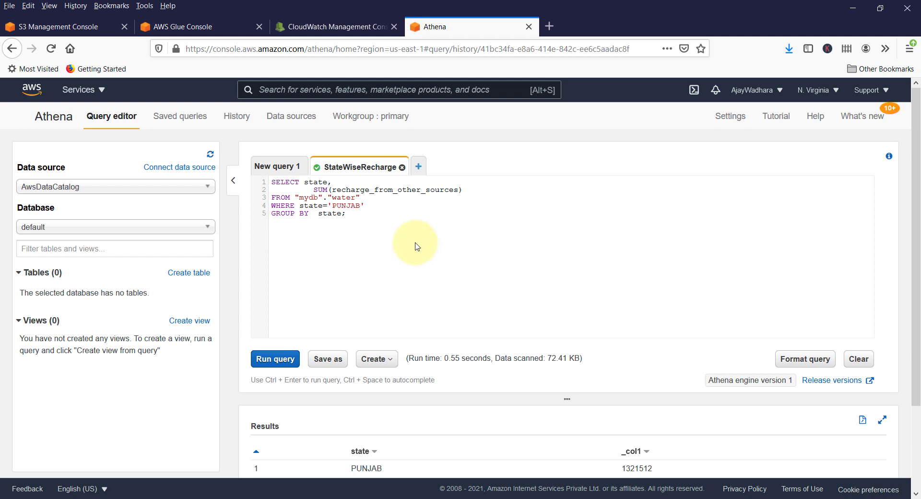
Step: Switch to S3, refresh the output folder, and compare its folders with the saved query's name in Athena
{"action": "left_click", "coordinate": [57, 30]}
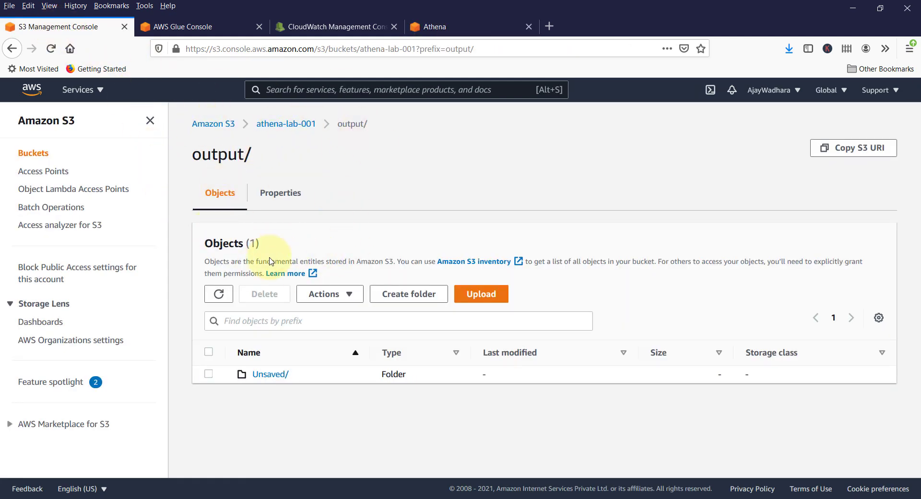
{"action": "left_click", "coordinate": [218, 294]}
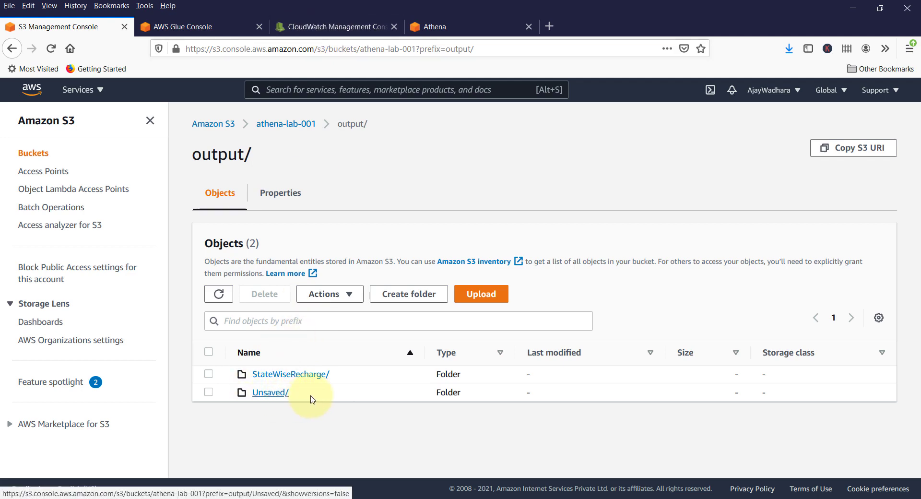
{"action": "left_click", "coordinate": [434, 26]}
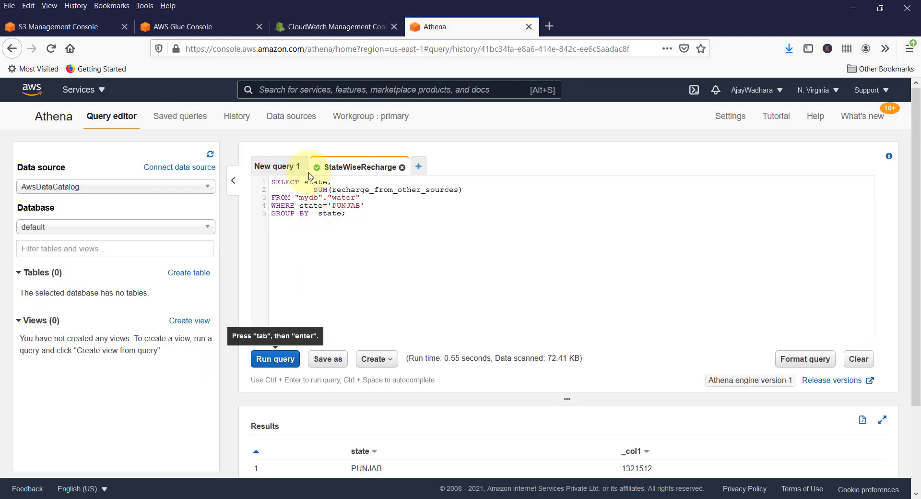
{"action": "left_click", "coordinate": [84, 24]}
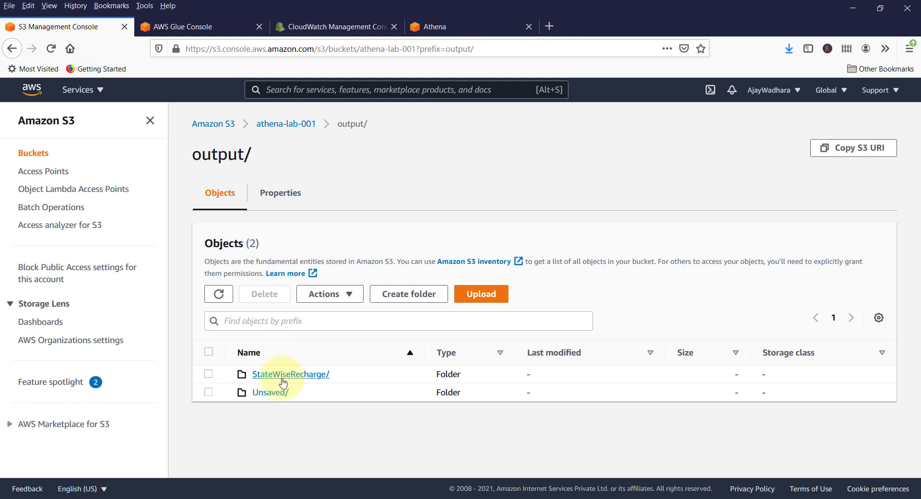
Step: Browse the StateWiseRecharge folder down to 2021/04/02 and examine the CSV and metadata files stored there
{"action": "left_click", "coordinate": [275, 375]}
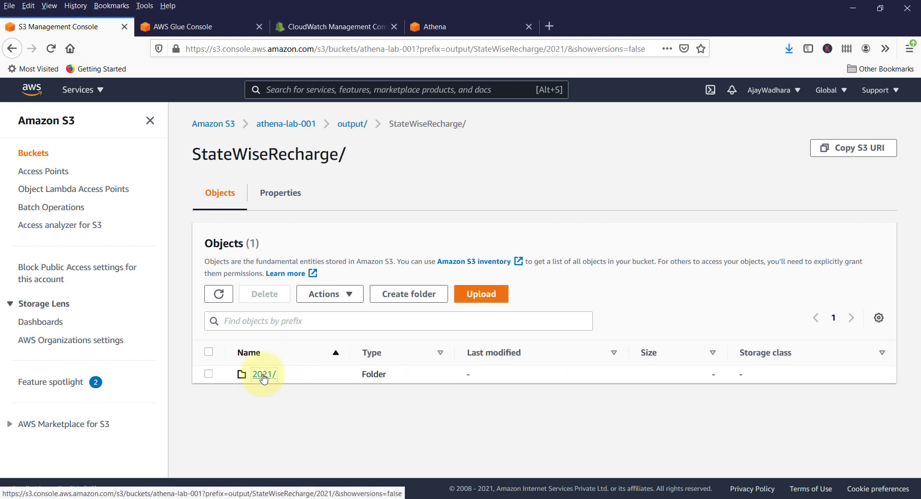
{"action": "left_click", "coordinate": [262, 375]}
{"action": "left_click", "coordinate": [259, 375]}
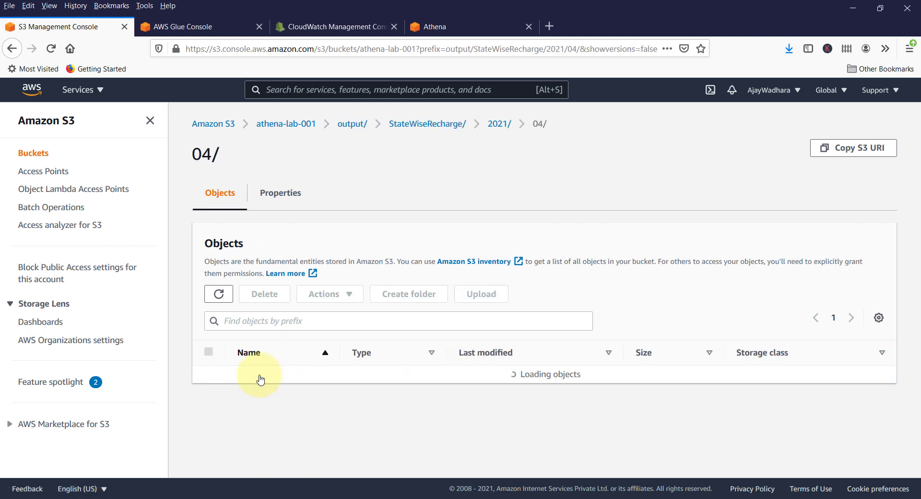
{"action": "left_click", "coordinate": [259, 375]}
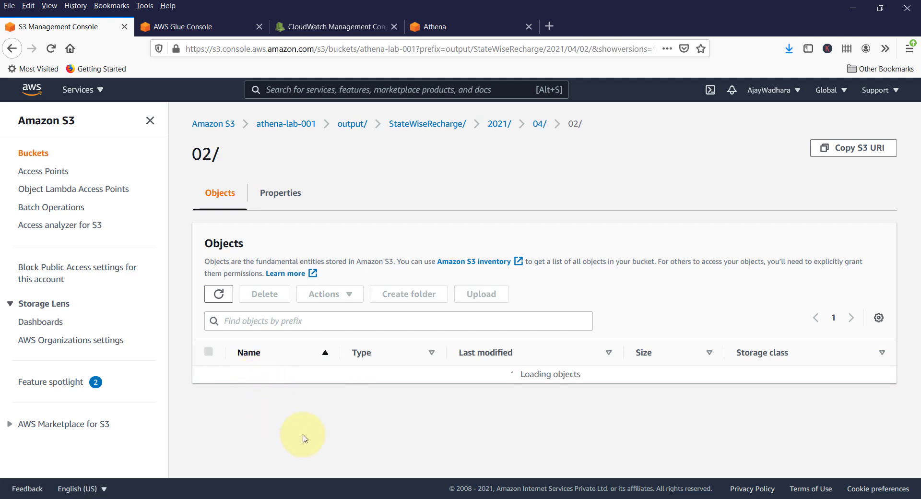
{"action": "left_click_drag", "start_coordinate": [478, 397], "coordinate": [226, 399]}
{"action": "left_click", "coordinate": [335, 422]}
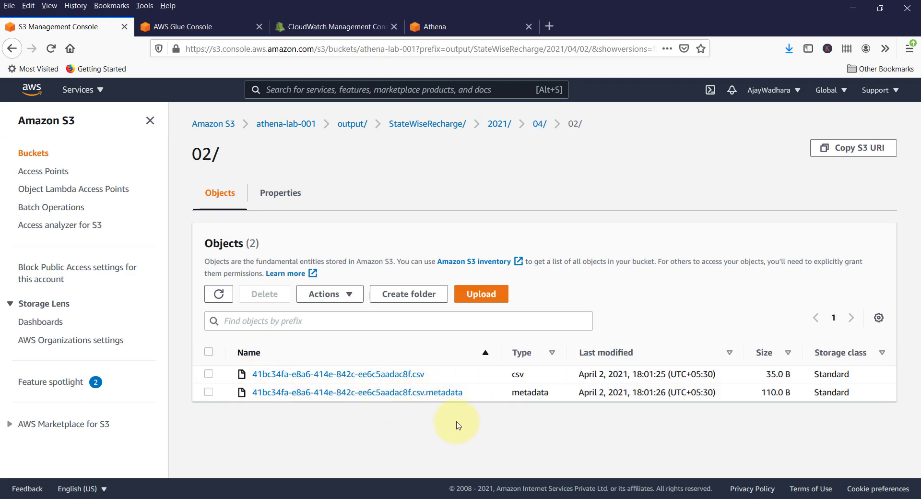
{"action": "left_click_drag", "start_coordinate": [428, 375], "coordinate": [255, 379]}
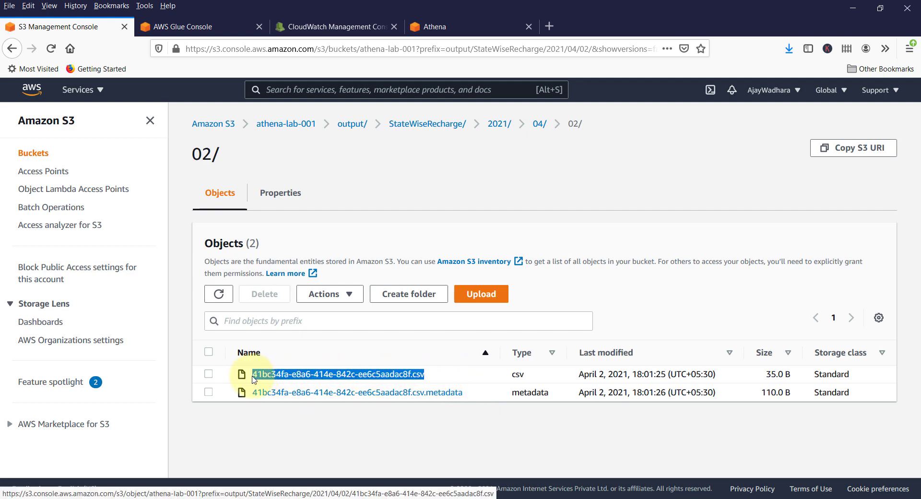
{"action": "left_click", "coordinate": [351, 448]}
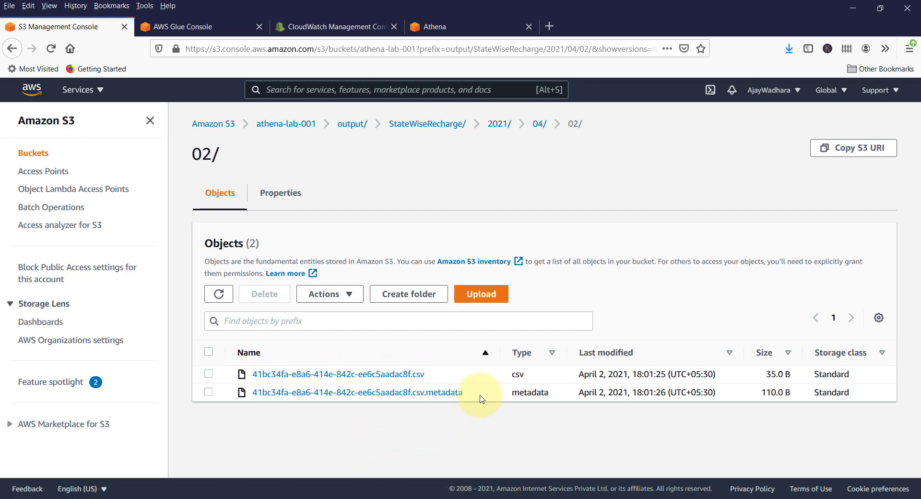
{"action": "left_click_drag", "start_coordinate": [480, 397], "coordinate": [245, 401]}
{"action": "left_click", "coordinate": [364, 428]}
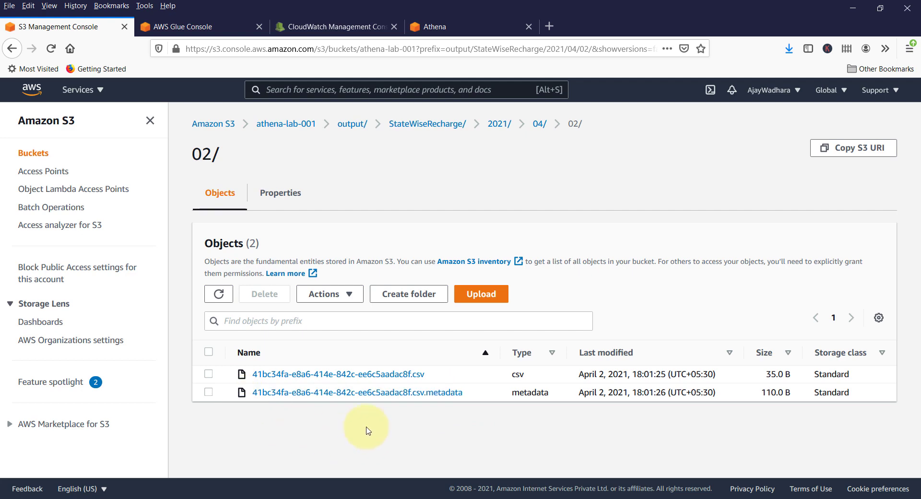
Step: Query the result CSV with S3 Select using SELECT * FROM s3object s LIMIT 5, and review the raw output
{"action": "left_click", "coordinate": [402, 375]}
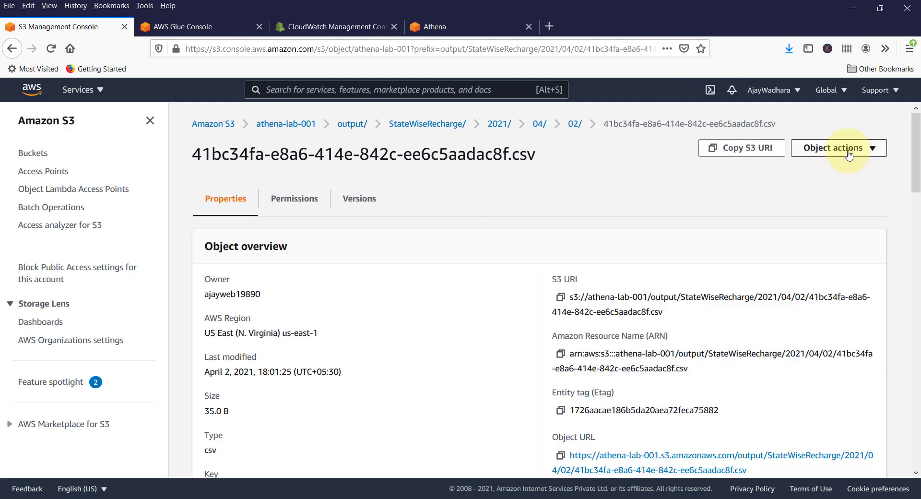
{"action": "left_click", "coordinate": [850, 149]}
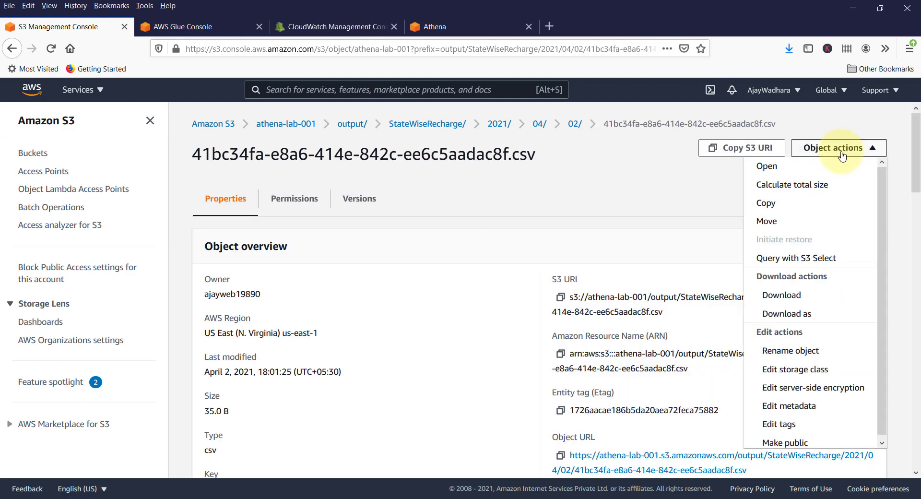
{"action": "left_click", "coordinate": [797, 258]}
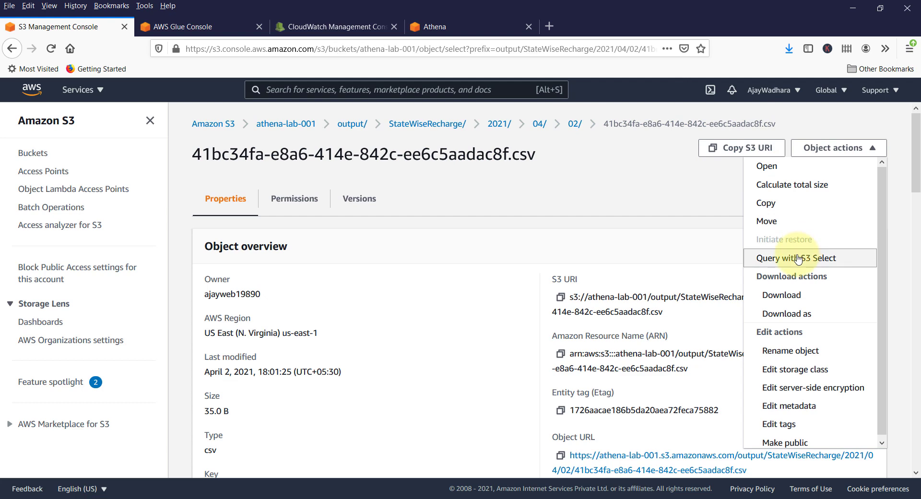
{"action": "scroll", "coordinate": [356, 395], "scroll_direction": "down", "scroll_amount": 5}
{"action": "scroll", "coordinate": [357, 391], "scroll_direction": "down", "scroll_amount": 5}
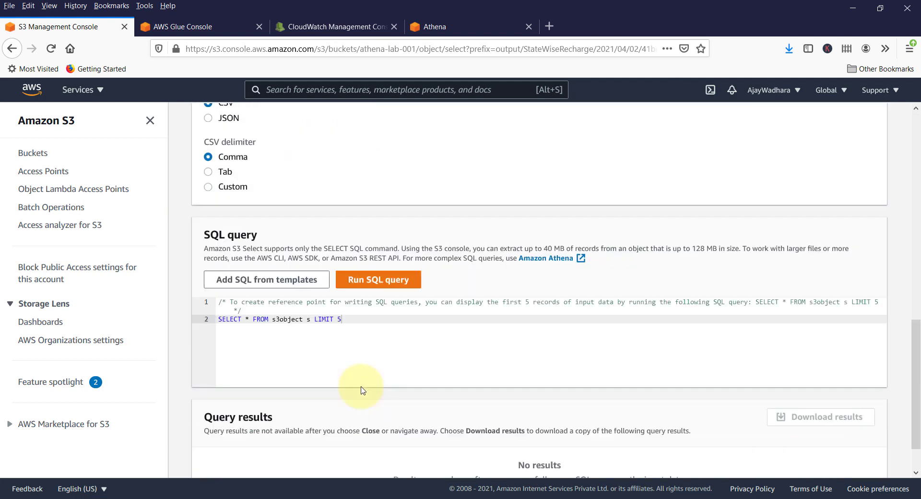
{"action": "left_click", "coordinate": [372, 259]}
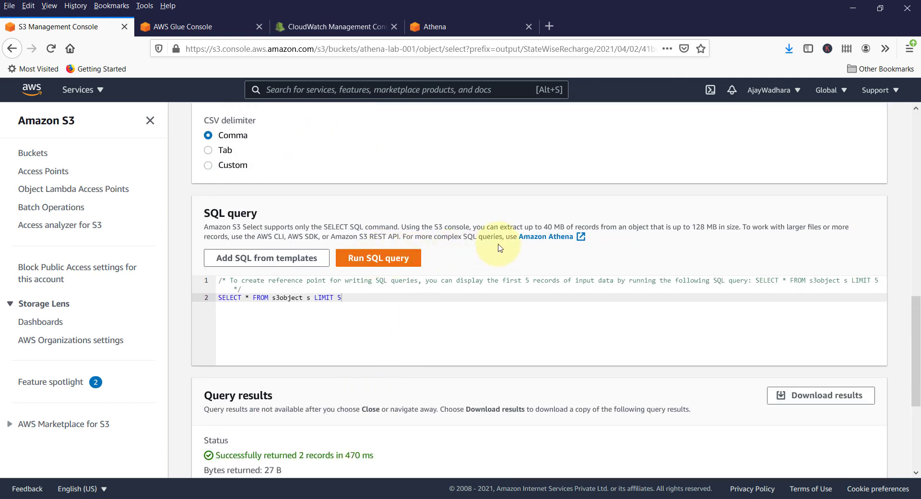
{"action": "scroll", "coordinate": [497, 246], "scroll_direction": "down", "scroll_amount": 4}
{"action": "left_click_drag", "start_coordinate": [290, 388], "coordinate": [213, 372]}
{"action": "left_click", "coordinate": [247, 385]}
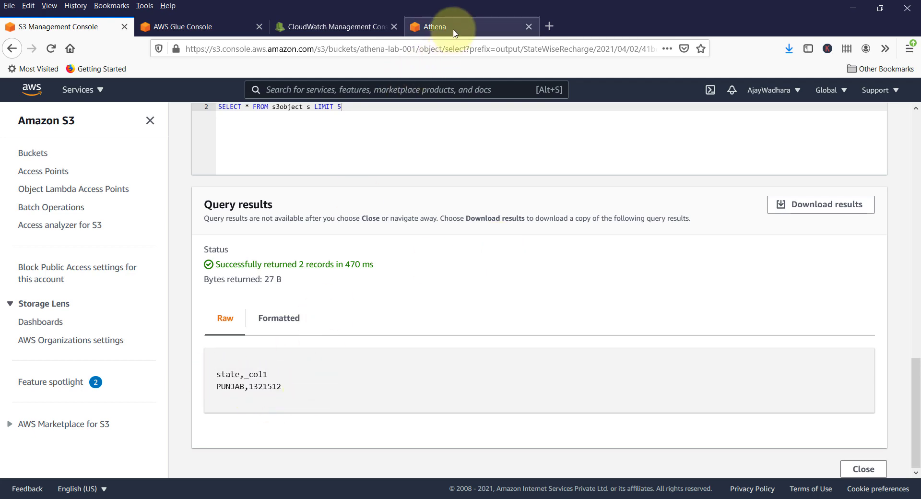
Step: Switch to Athena and compare the StateWiseRecharge query's result row with the S3 Select output
{"action": "left_click", "coordinate": [451, 34]}
{"action": "scroll", "coordinate": [576, 379], "scroll_direction": "down", "scroll_amount": 3}
{"action": "left_click_drag", "start_coordinate": [699, 369], "coordinate": [384, 422]}
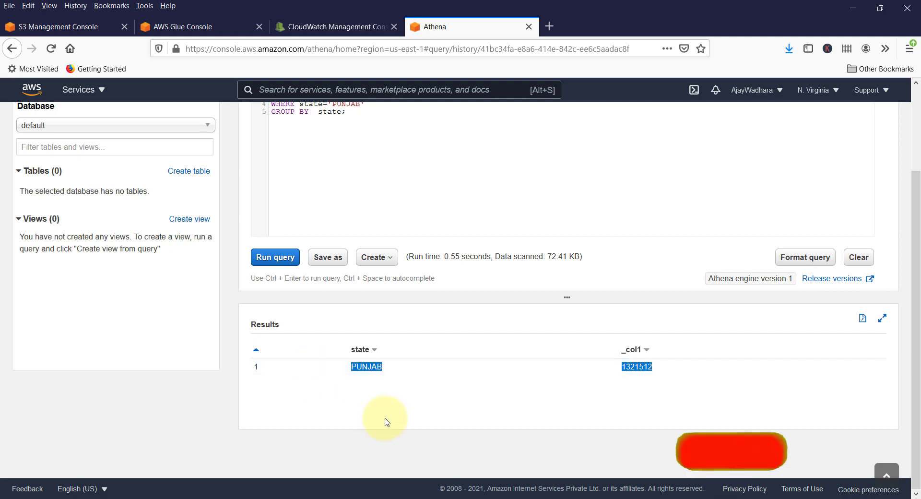
{"action": "left_click", "coordinate": [398, 208]}
{"action": "scroll", "coordinate": [402, 211], "scroll_direction": "up", "scroll_amount": 3}
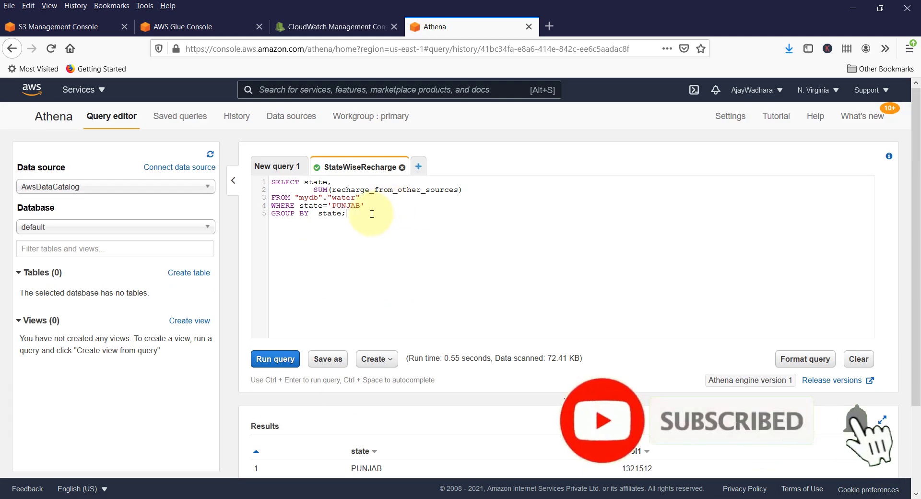
Step: Review the saved query's text and check the query result location in Athena's settings without saving changes
{"action": "left_click_drag", "start_coordinate": [370, 212], "coordinate": [259, 182]}
{"action": "left_click", "coordinate": [424, 289]}
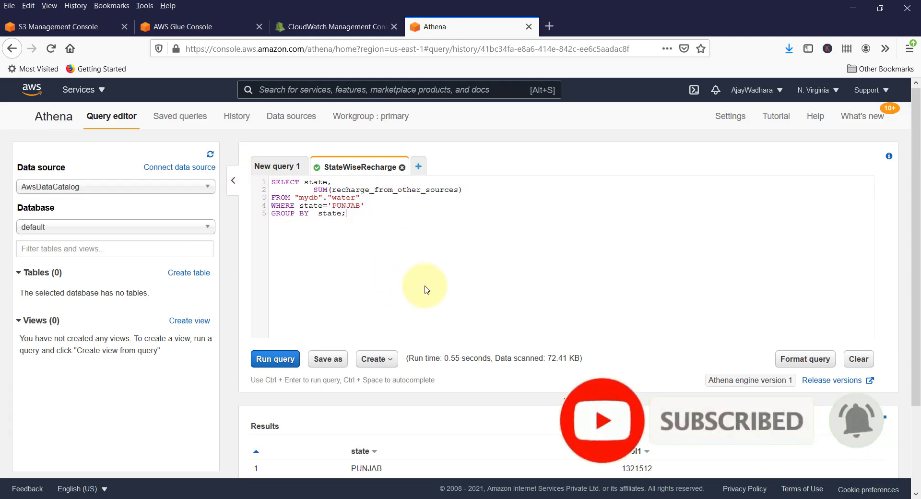
{"action": "left_click", "coordinate": [730, 117]}
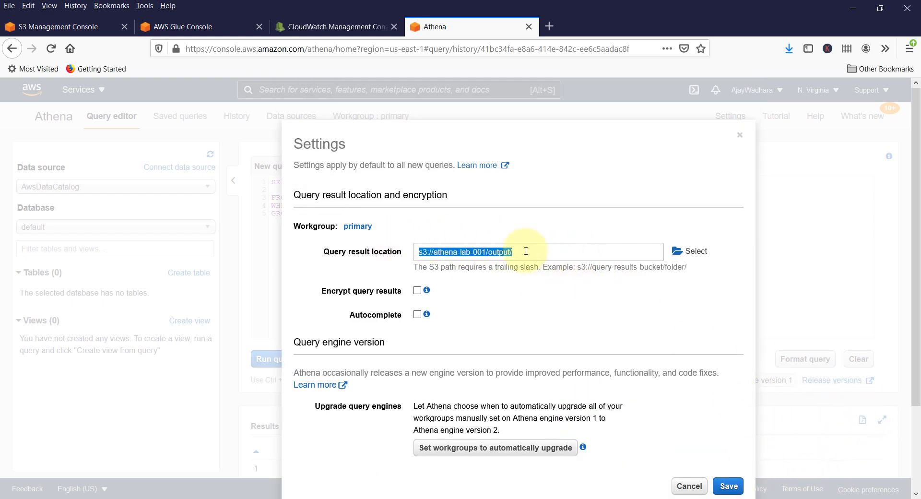
{"action": "left_click", "coordinate": [687, 489]}
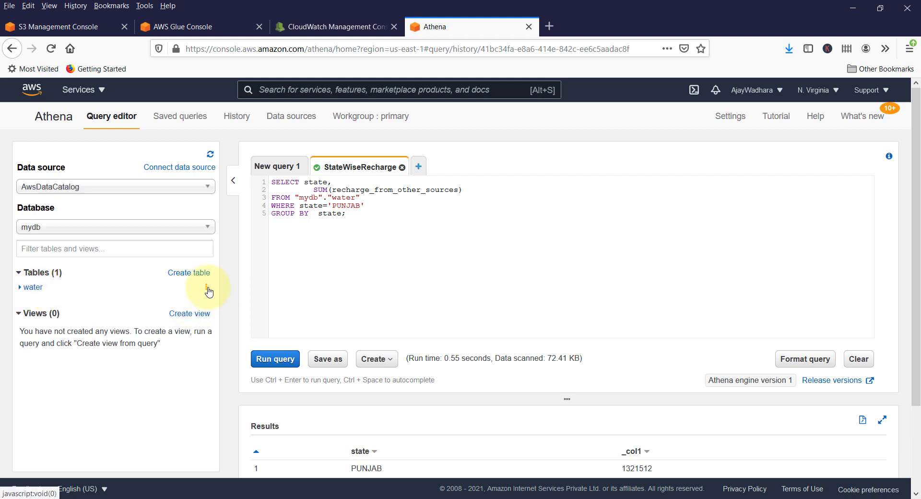
Step: Generate the Create Table DDL for the water table in the mydb database and review its column definitions
{"action": "left_click", "coordinate": [207, 287]}
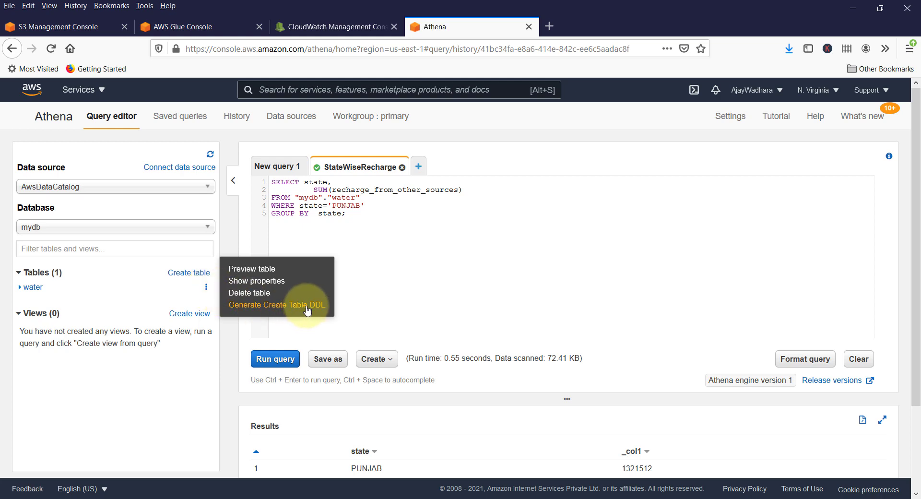
{"action": "left_click", "coordinate": [308, 307]}
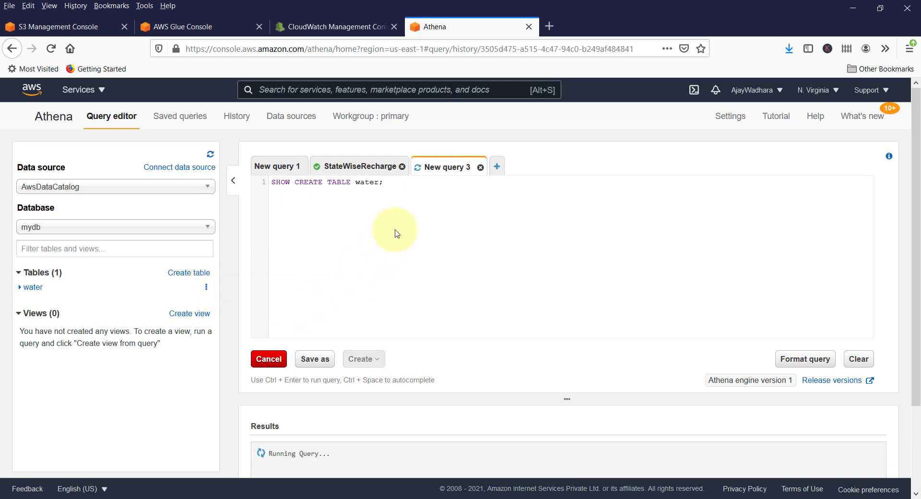
{"action": "scroll", "coordinate": [395, 233], "scroll_direction": "down", "scroll_amount": 8}
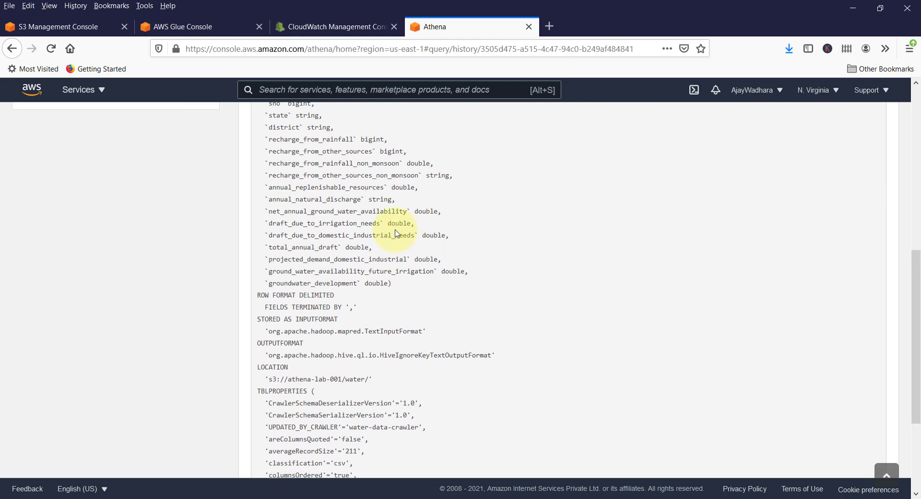
{"action": "scroll", "coordinate": [263, 281], "scroll_direction": "up", "scroll_amount": 4}
{"action": "left_click_drag", "start_coordinate": [259, 267], "coordinate": [407, 431]}
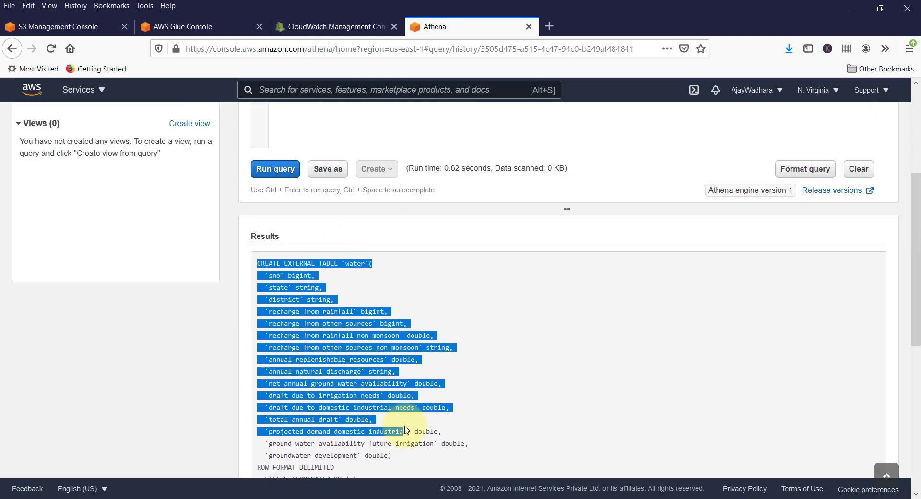
Step: Copy the water table's complete generated DDL from the results and paste it into a new query
{"action": "left_click", "coordinate": [338, 300]}
{"action": "scroll", "coordinate": [332, 275], "scroll_direction": "down", "scroll_amount": 3}
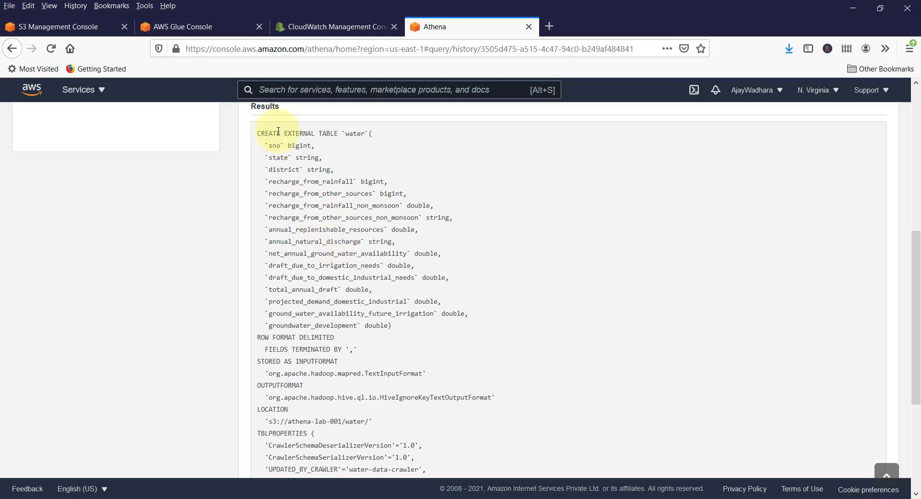
{"action": "left_click_drag", "start_coordinate": [258, 131], "coordinate": [361, 325]}
{"action": "scroll", "coordinate": [390, 314], "scroll_direction": "down", "scroll_amount": 4}
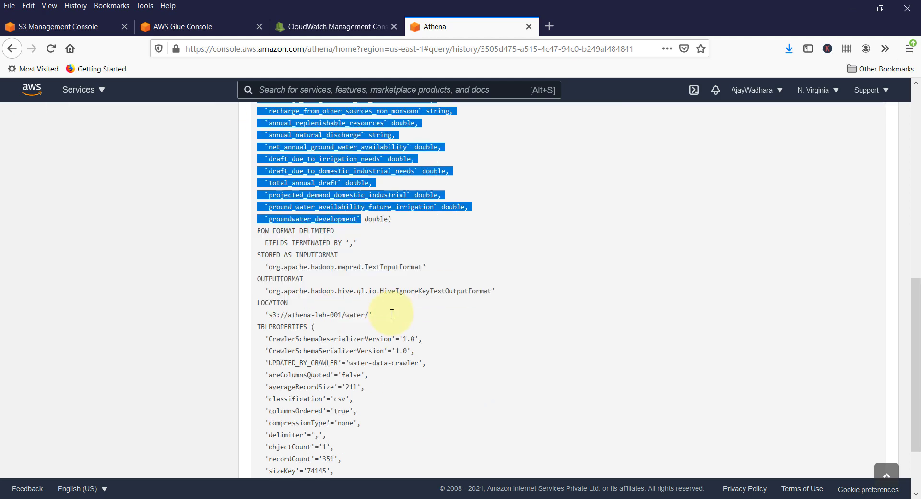
{"action": "left_click_drag", "start_coordinate": [358, 407], "coordinate": [353, 416]}
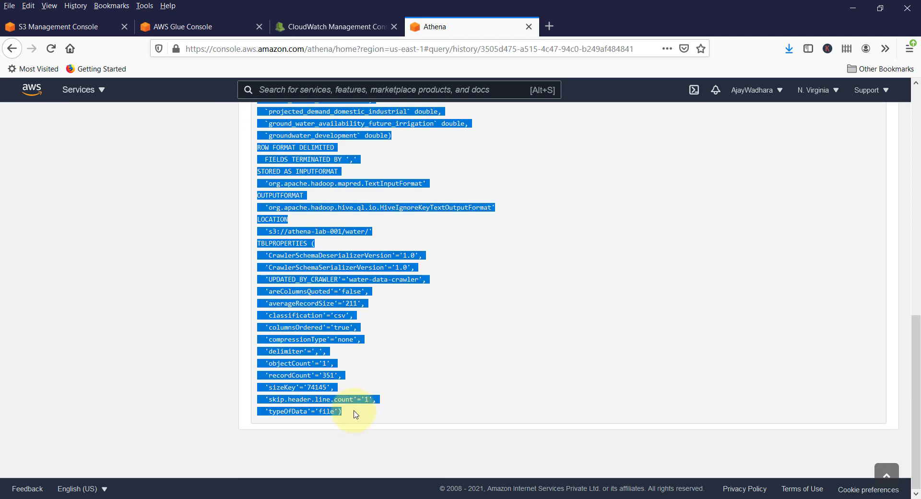
{"action": "scroll", "coordinate": [476, 316], "scroll_direction": "up", "scroll_amount": 11}
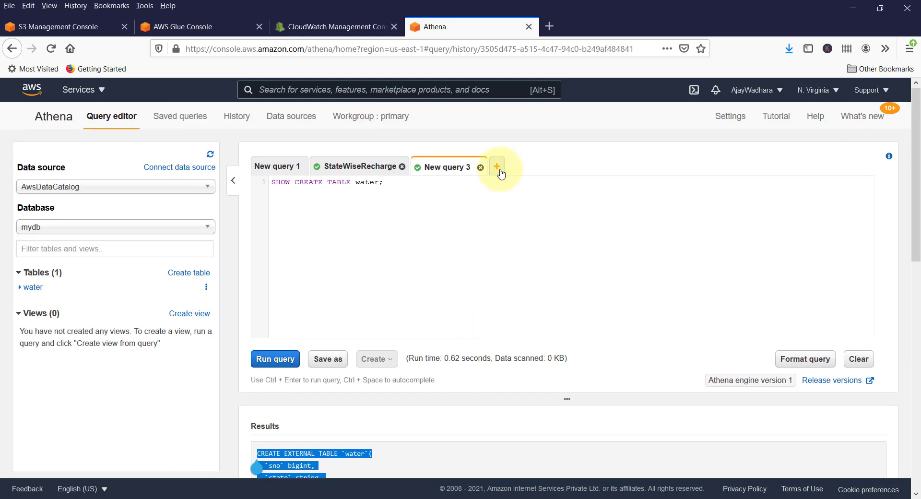
{"action": "left_click", "coordinate": [497, 166]}
{"action": "key", "text": "ctrl+v"}
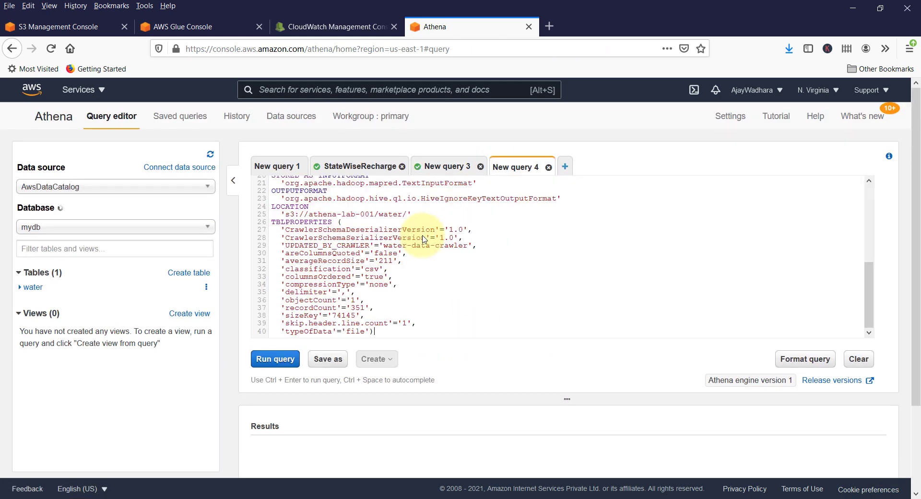
Step: Rename the table in the pasted statement to water_new, run it in the default database, and refresh the table list
{"action": "scroll", "coordinate": [438, 267], "scroll_direction": "up", "scroll_amount": 5}
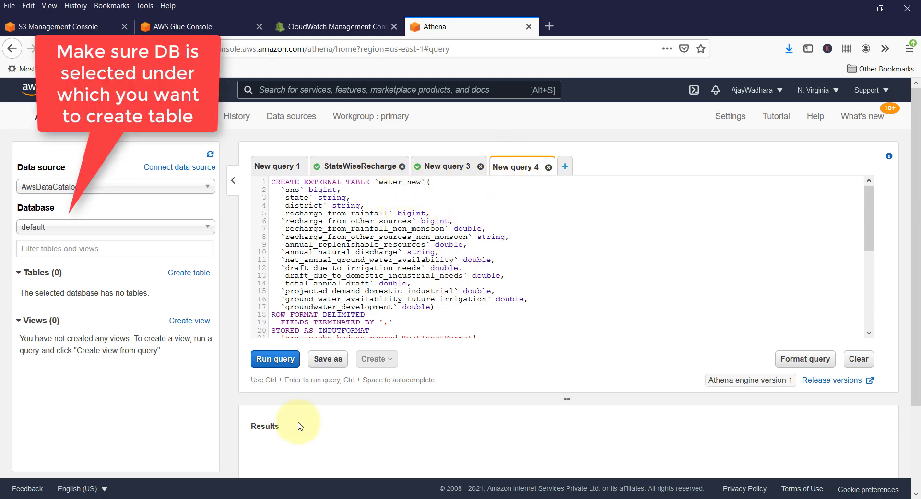
{"action": "left_click", "coordinate": [269, 360]}
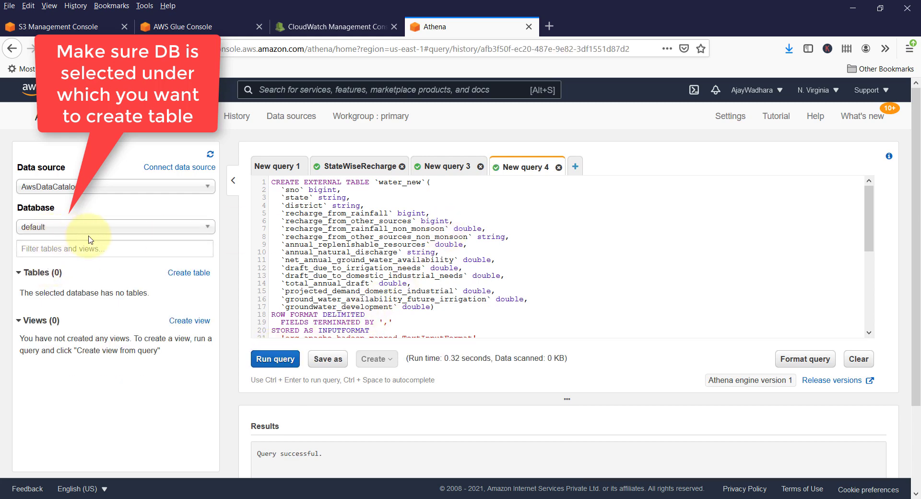
{"action": "left_click", "coordinate": [70, 226]}
{"action": "left_click", "coordinate": [69, 255]}
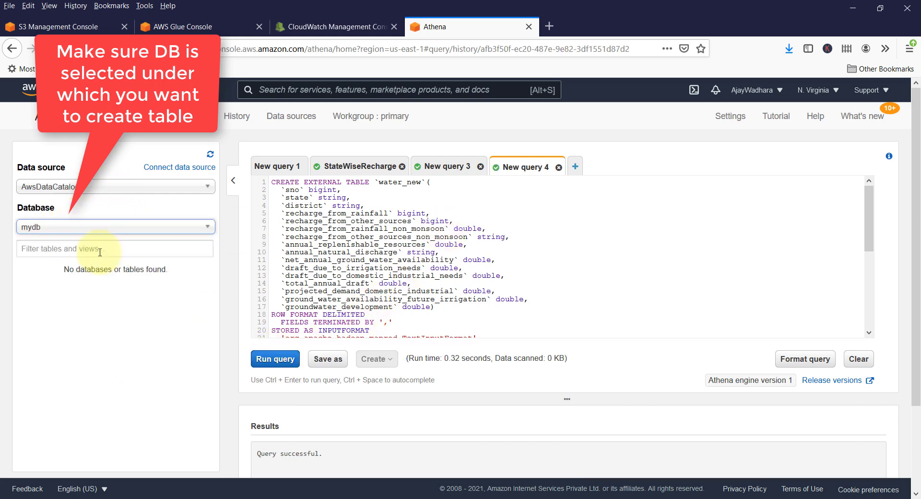
{"action": "left_click", "coordinate": [210, 154]}
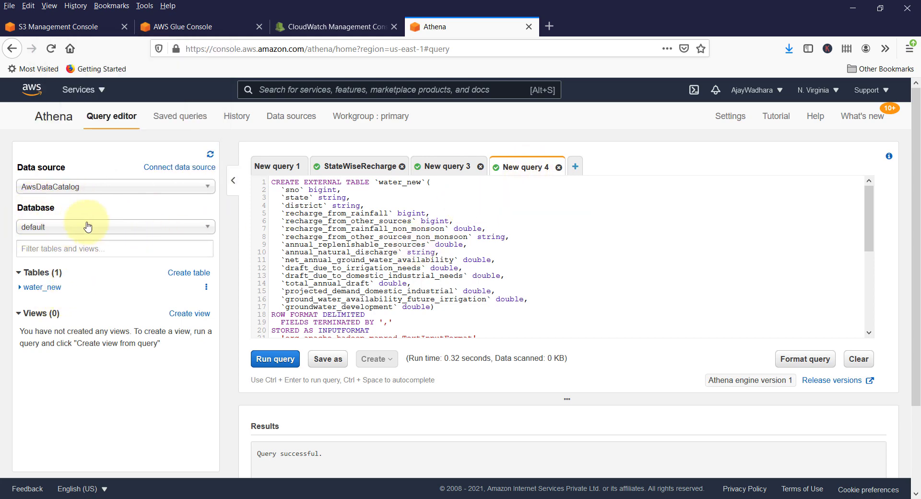
{"action": "left_click", "coordinate": [128, 228]}
{"action": "left_click", "coordinate": [359, 252]}
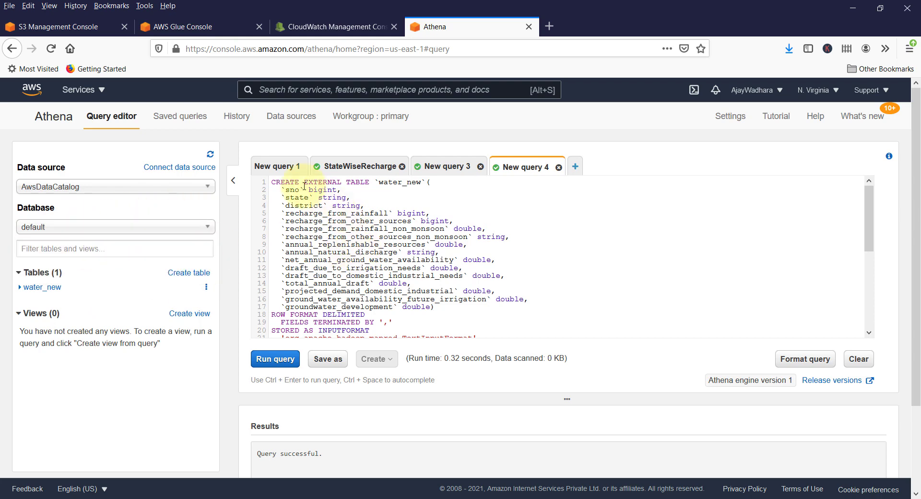
Step: Review the CREATE EXTERNAL TABLE statement for water_new from its column definitions through its table properties
{"action": "left_click_drag", "start_coordinate": [292, 185], "coordinate": [426, 329]}
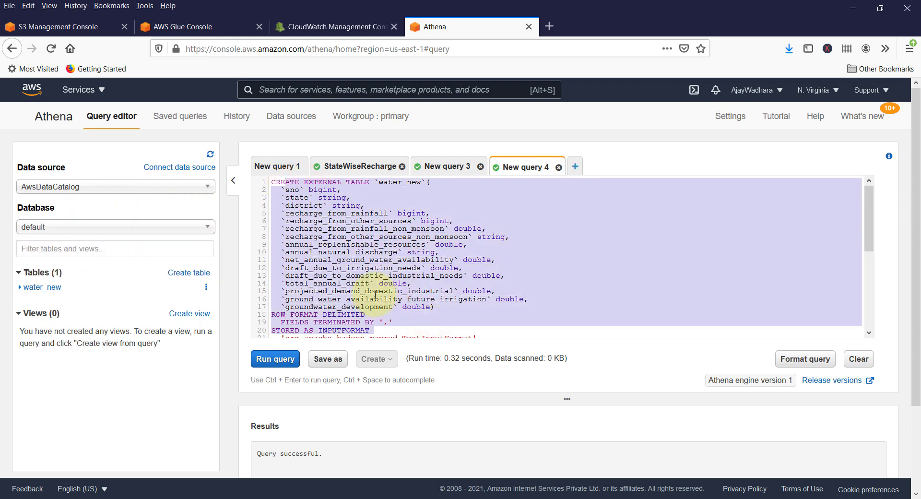
{"action": "left_click", "coordinate": [425, 330]}
{"action": "scroll", "coordinate": [375, 295], "scroll_direction": "down", "scroll_amount": 5}
{"action": "scroll", "coordinate": [375, 295], "scroll_direction": "up", "scroll_amount": 5}
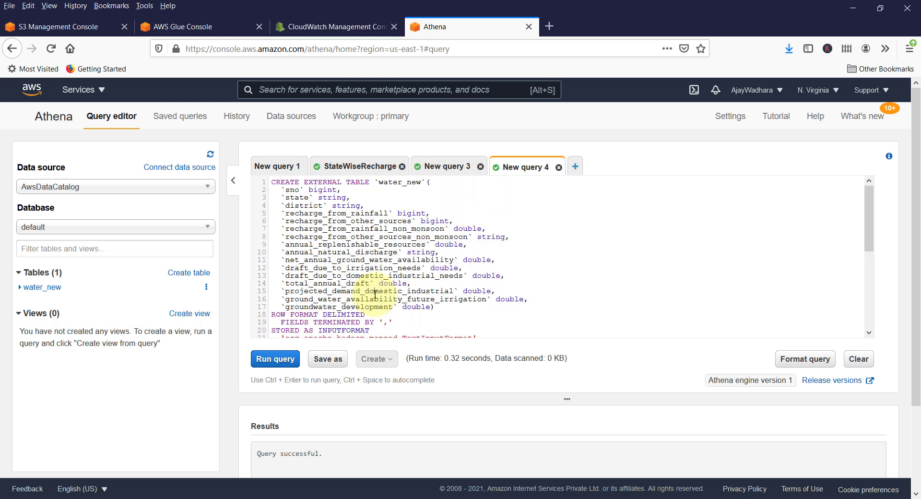
{"action": "left_click", "coordinate": [375, 295]}
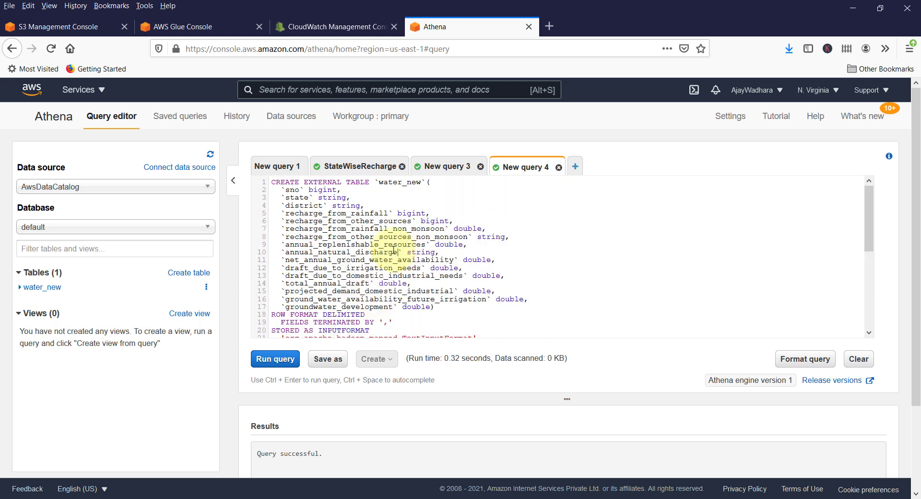
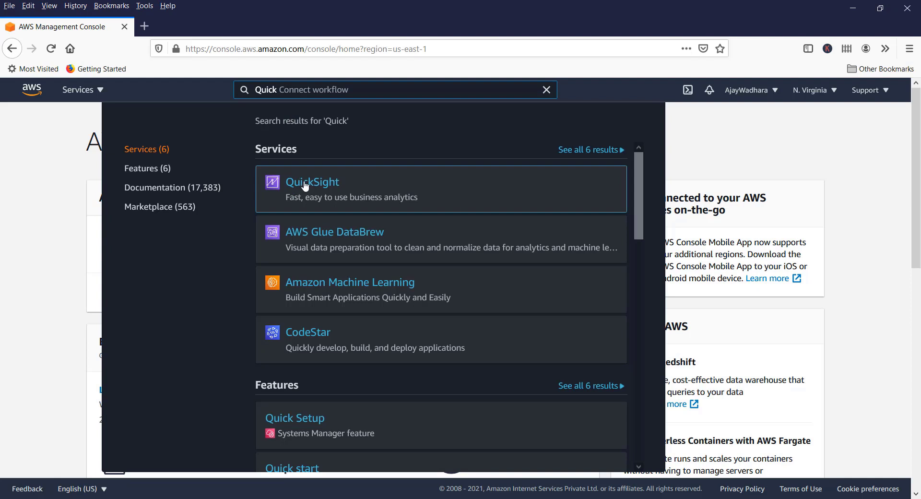
Step: Open QuickSight from the AWS console's service search results and start signing up the AWS account
{"action": "left_click", "coordinate": [305, 186]}
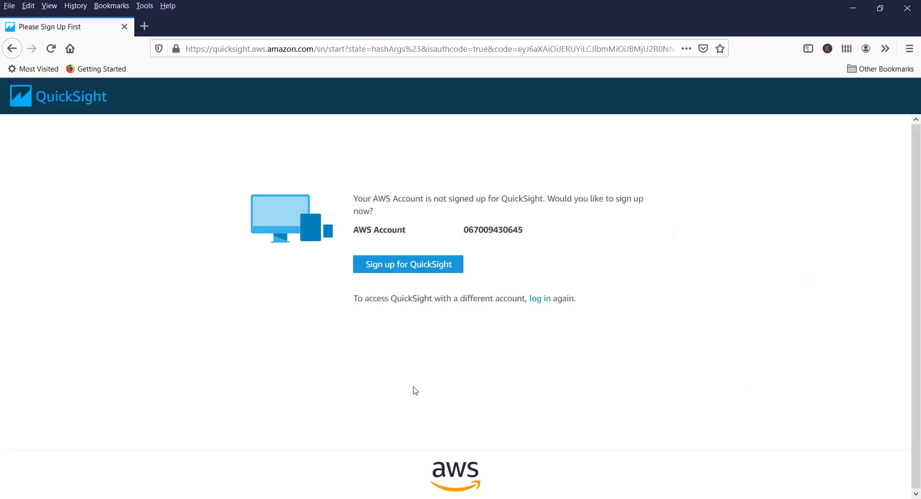
{"action": "left_click_drag", "start_coordinate": [362, 198], "coordinate": [549, 198]}
{"action": "left_click", "coordinate": [383, 349]}
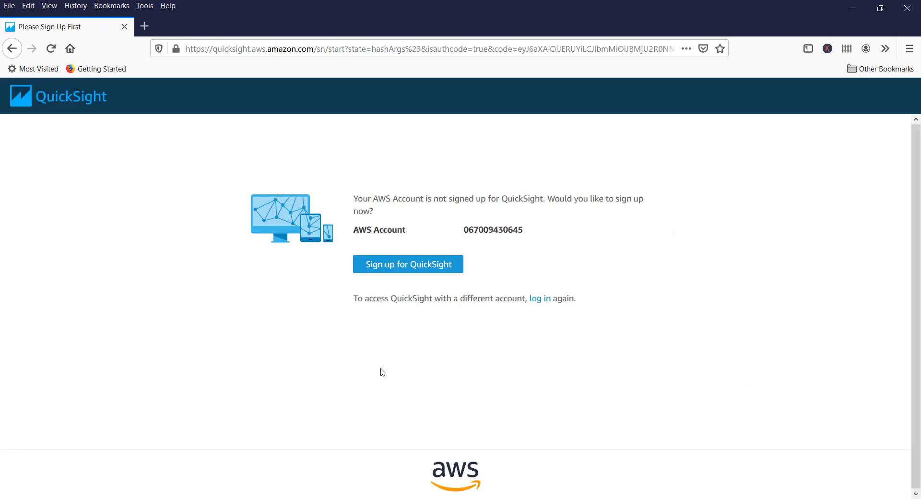
{"action": "left_click", "coordinate": [433, 265]}
{"action": "left_click", "coordinate": [395, 267]}
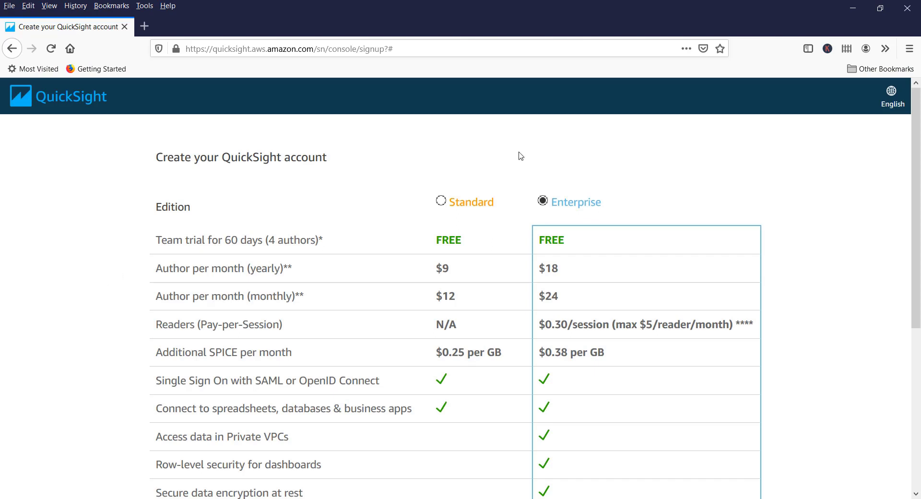
Step: Compare the Standard and Enterprise editions on the team trial, yearly author pricing and pay-per-session reader pricing
{"action": "left_click", "coordinate": [591, 206]}
{"action": "left_click_drag", "start_coordinate": [167, 240], "coordinate": [270, 238]}
{"action": "left_click", "coordinate": [85, 297]}
{"action": "scroll", "coordinate": [84, 298], "scroll_direction": "down", "scroll_amount": 2}
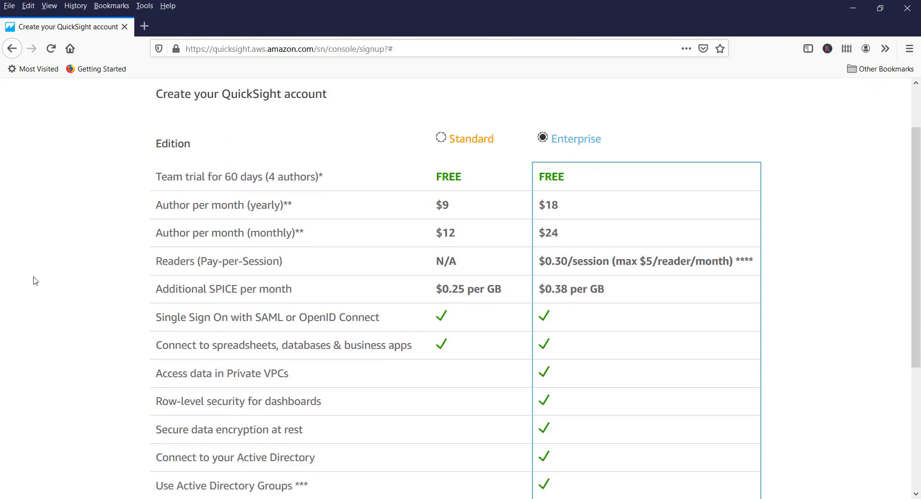
{"action": "scroll", "coordinate": [35, 280], "scroll_direction": "down", "scroll_amount": 2}
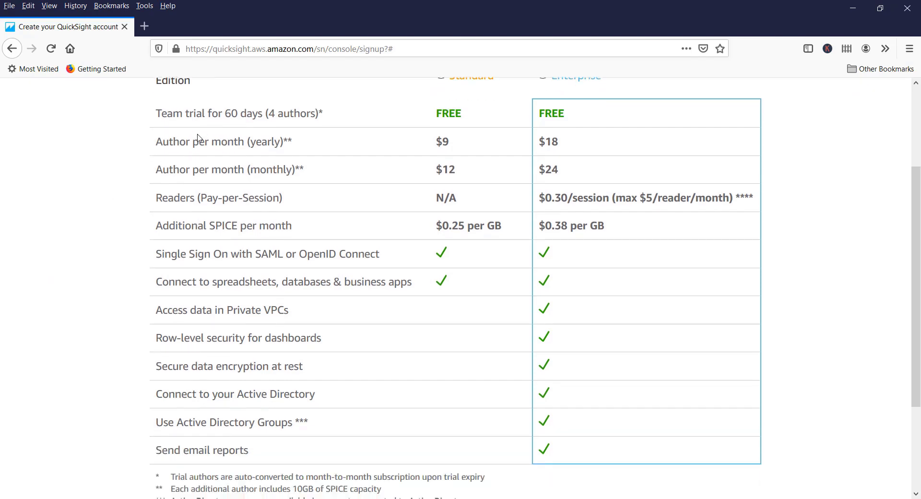
{"action": "left_click_drag", "start_coordinate": [177, 142], "coordinate": [293, 143]}
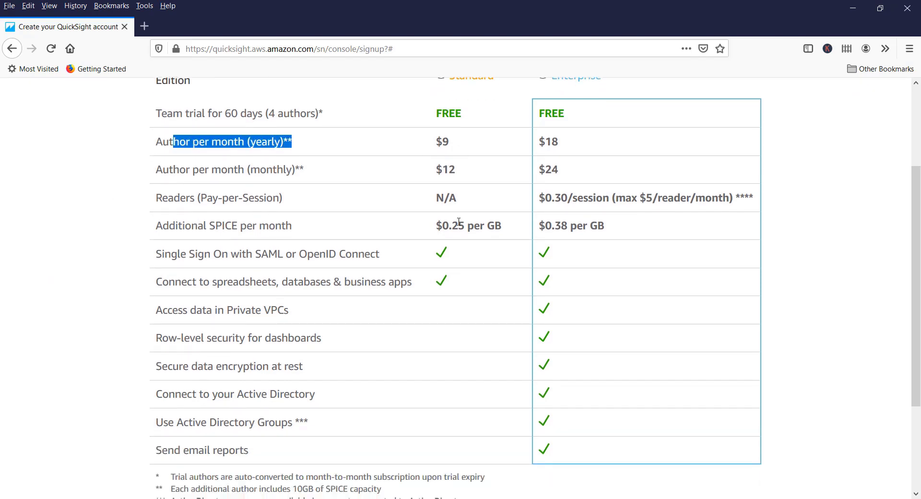
{"action": "scroll", "coordinate": [459, 224], "scroll_direction": "up", "scroll_amount": 2}
{"action": "left_click_drag", "start_coordinate": [468, 208], "coordinate": [421, 209]}
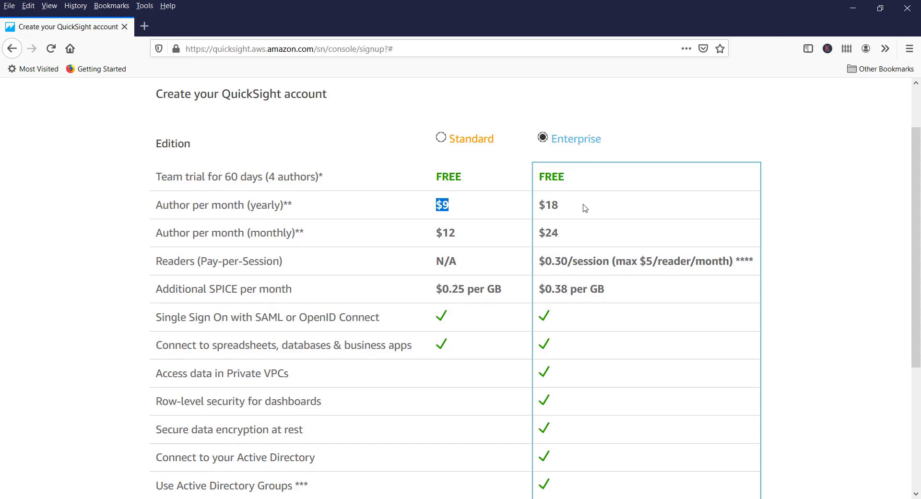
{"action": "left_click_drag", "start_coordinate": [583, 208], "coordinate": [513, 213]}
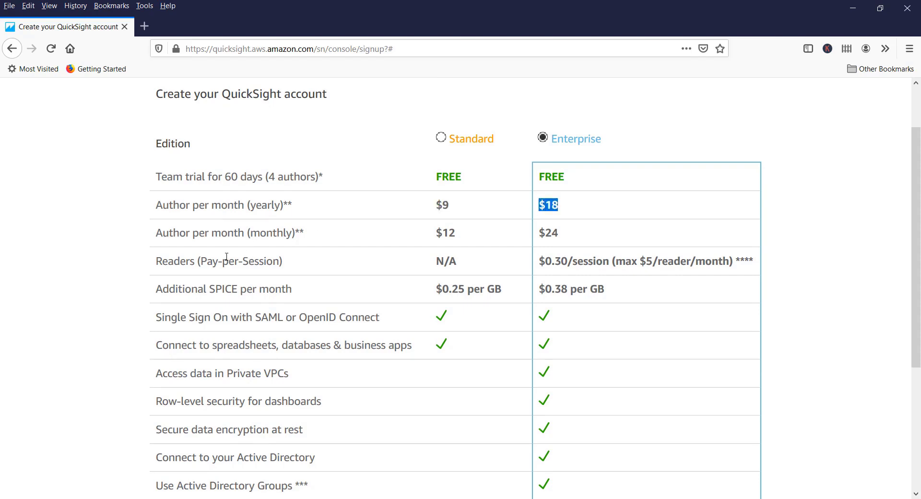
{"action": "left_click_drag", "start_coordinate": [173, 263], "coordinate": [284, 260]}
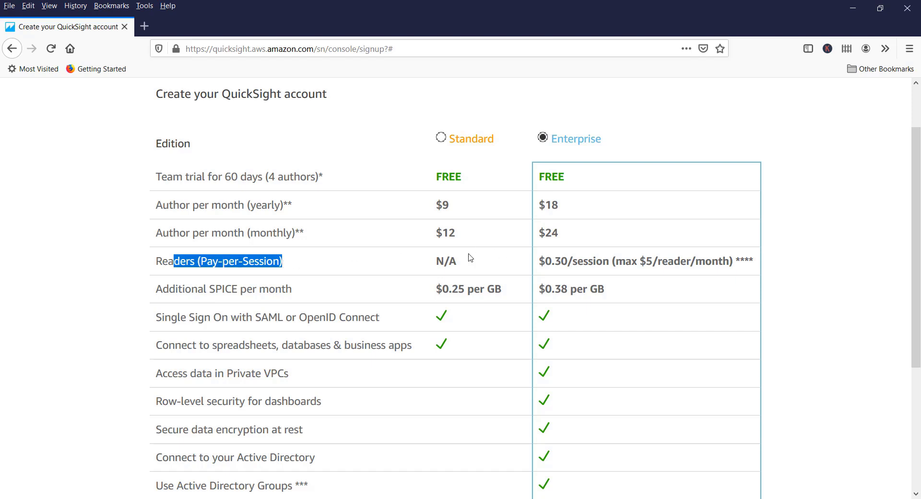
{"action": "left_click_drag", "start_coordinate": [432, 262], "coordinate": [469, 262]}
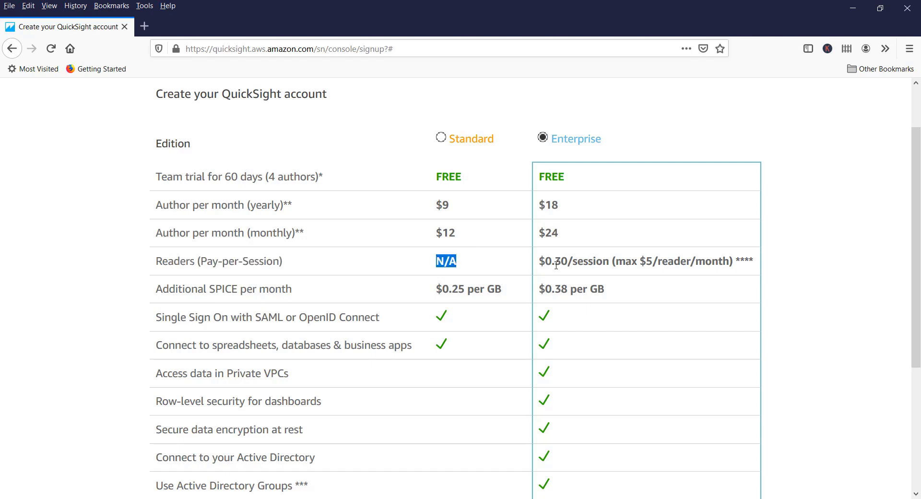
{"action": "left_click_drag", "start_coordinate": [554, 265], "coordinate": [649, 262]}
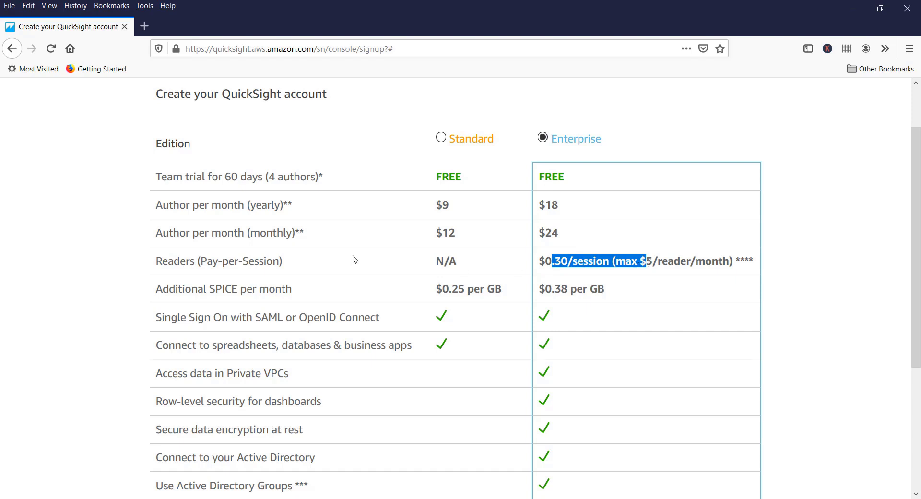
Step: Compare both editions' support for single sign-on, private VPC data access, row-level dashboard security and data encryption at rest
{"action": "scroll", "coordinate": [215, 265], "scroll_direction": "down", "scroll_amount": 2}
{"action": "left_click_drag", "start_coordinate": [181, 258], "coordinate": [364, 257]}
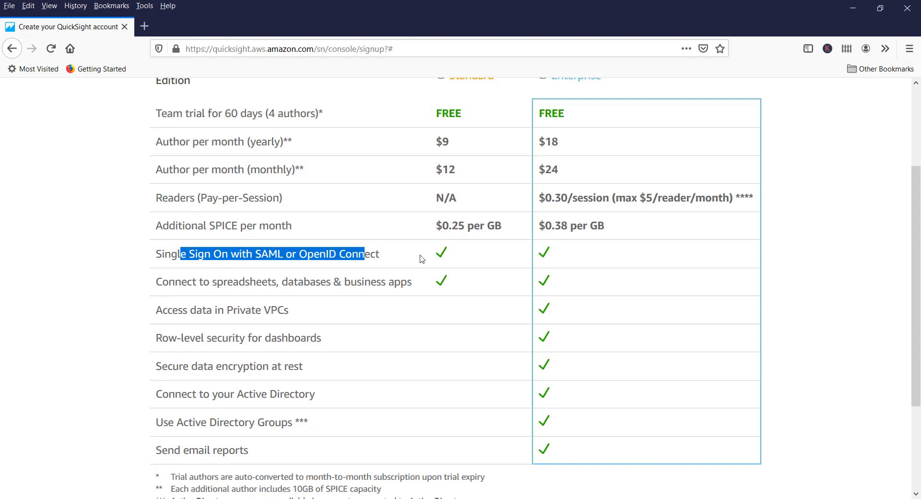
{"action": "scroll", "coordinate": [323, 318], "scroll_direction": "down", "scroll_amount": 2}
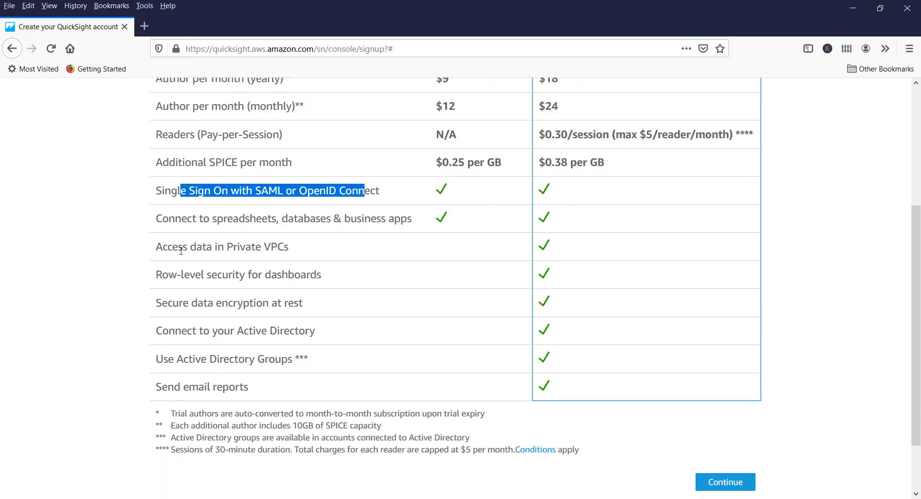
{"action": "left_click_drag", "start_coordinate": [178, 248], "coordinate": [493, 241]}
{"action": "left_click", "coordinate": [547, 246]}
{"action": "scroll", "coordinate": [565, 279], "scroll_direction": "up", "scroll_amount": 2}
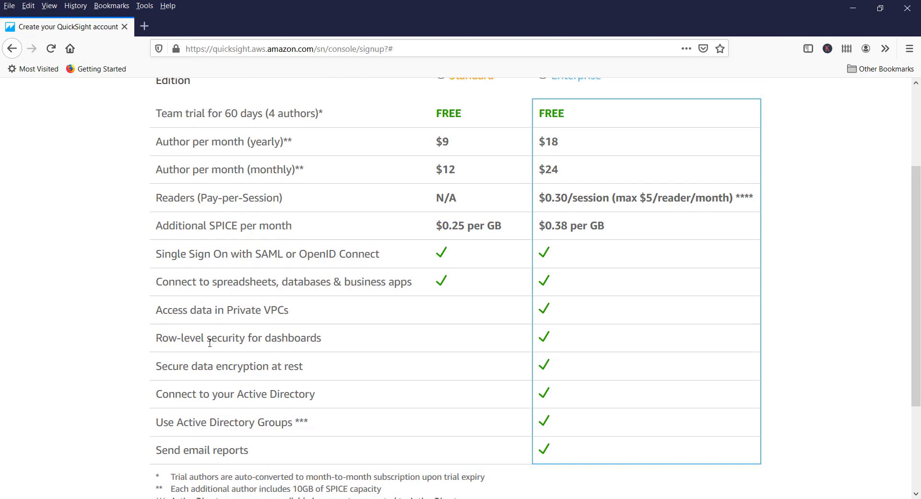
{"action": "left_click_drag", "start_coordinate": [170, 339], "coordinate": [323, 338]}
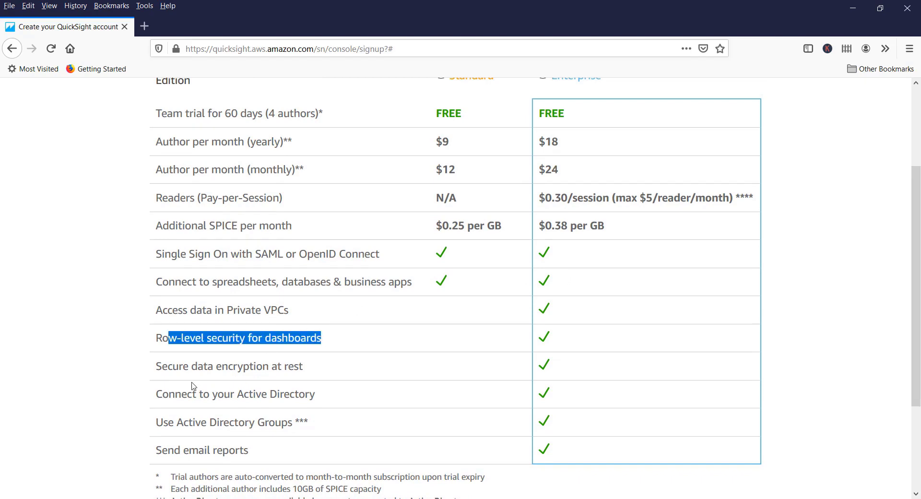
{"action": "left_click", "coordinate": [169, 368]}
{"action": "left_click_drag", "start_coordinate": [169, 368], "coordinate": [307, 369]}
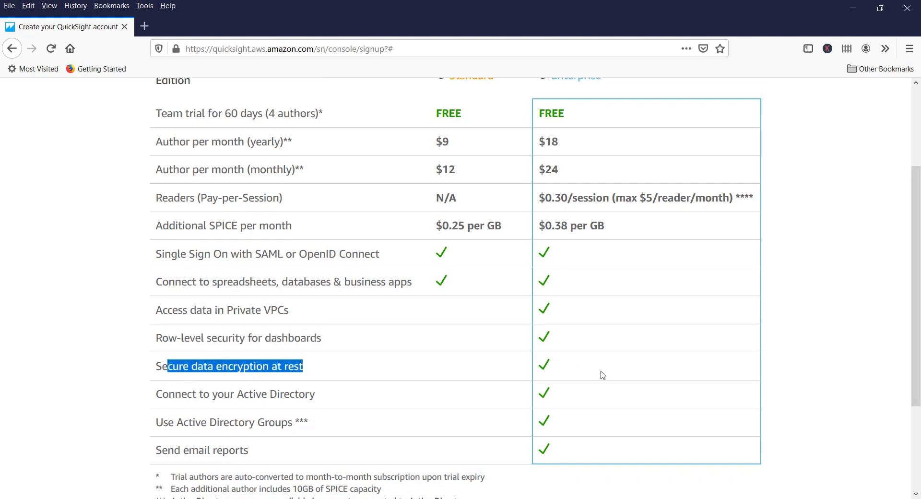
Step: Review the Enterprise edition's Active Directory groups, email reports and team trial terms on the QuickSight signup page
{"action": "scroll", "coordinate": [606, 374], "scroll_direction": "up", "scroll_amount": 1}
{"action": "scroll", "coordinate": [606, 374], "scroll_direction": "up", "scroll_amount": 1}
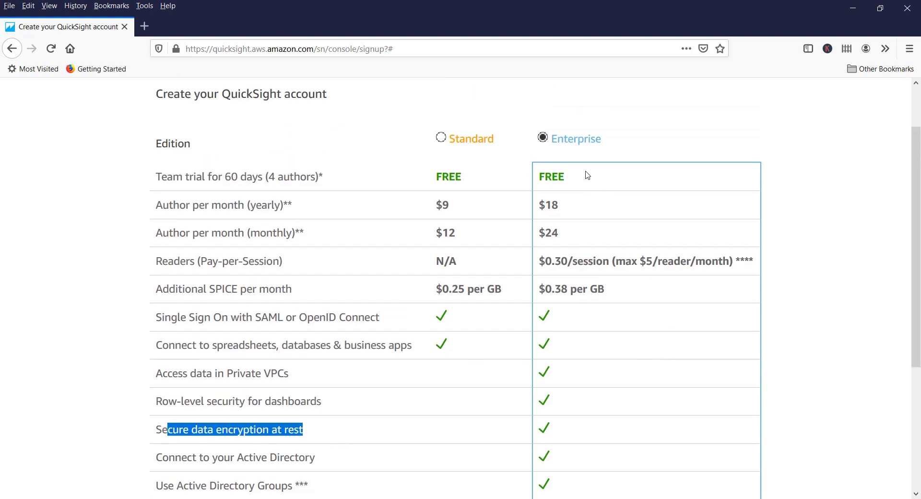
{"action": "scroll", "coordinate": [74, 283], "scroll_direction": "down", "scroll_amount": 5}
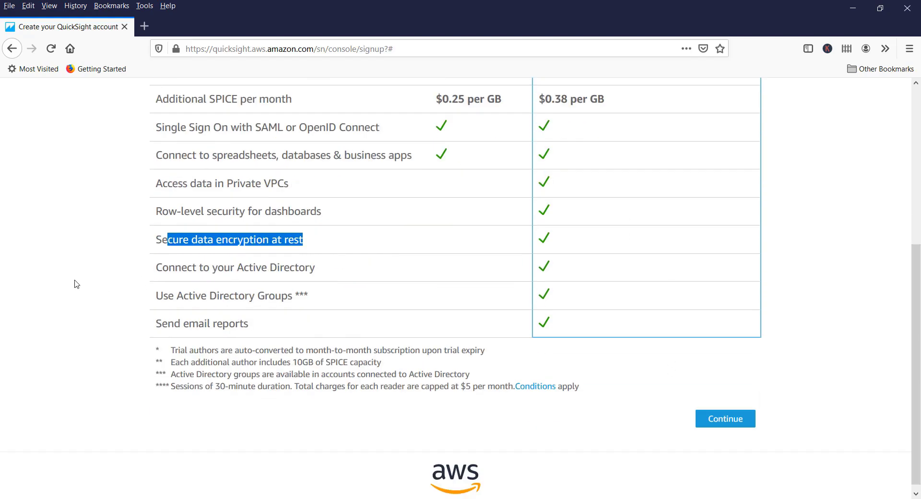
{"action": "left_click_drag", "start_coordinate": [183, 295], "coordinate": [300, 296]}
{"action": "left_click_drag", "start_coordinate": [182, 324], "coordinate": [260, 331]}
{"action": "scroll", "coordinate": [612, 336], "scroll_direction": "up", "scroll_amount": 3}
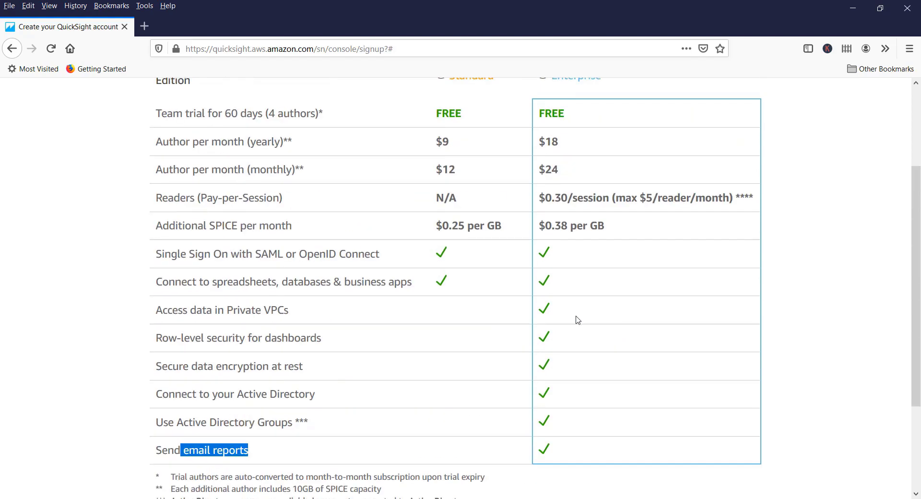
{"action": "scroll", "coordinate": [68, 294], "scroll_direction": "up", "scroll_amount": 3}
{"action": "left_click_drag", "start_coordinate": [167, 240], "coordinate": [263, 241]}
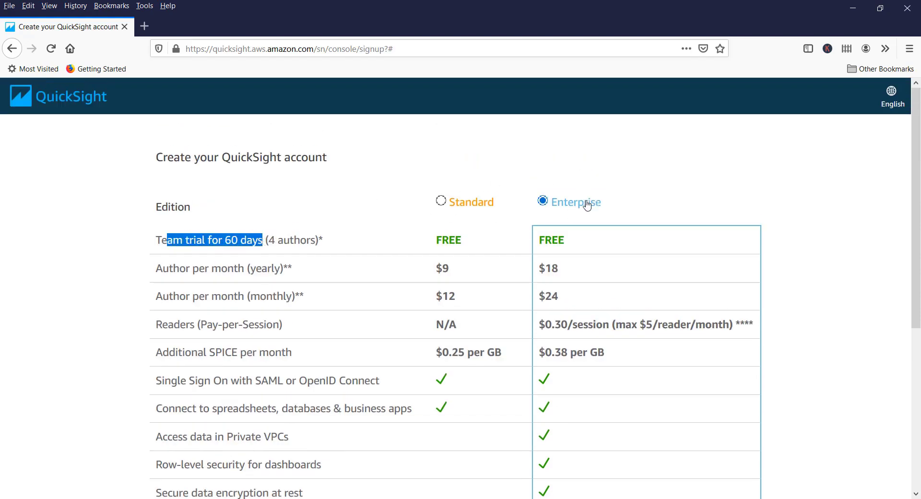
{"action": "scroll", "coordinate": [759, 223], "scroll_direction": "down", "scroll_amount": 5}
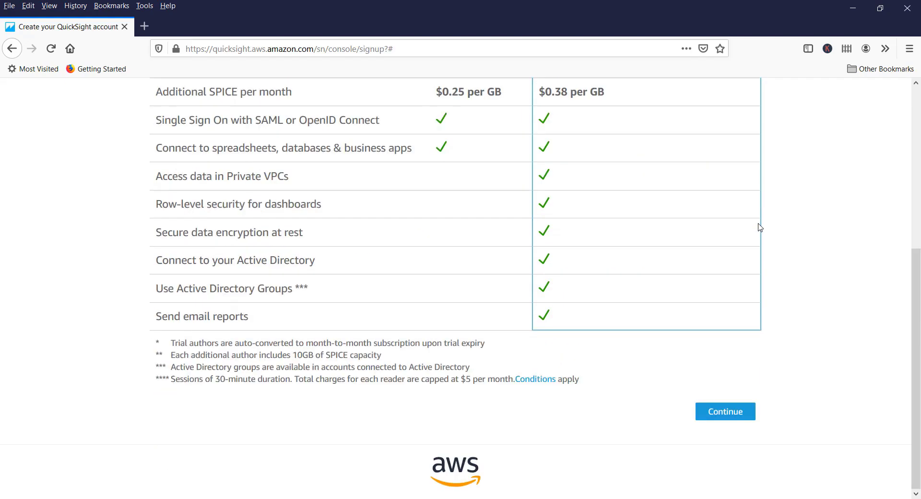
Step: Continue the Enterprise edition signup and review the available regions, keeping US East (N. Virginia) selected
{"action": "left_click", "coordinate": [725, 414]}
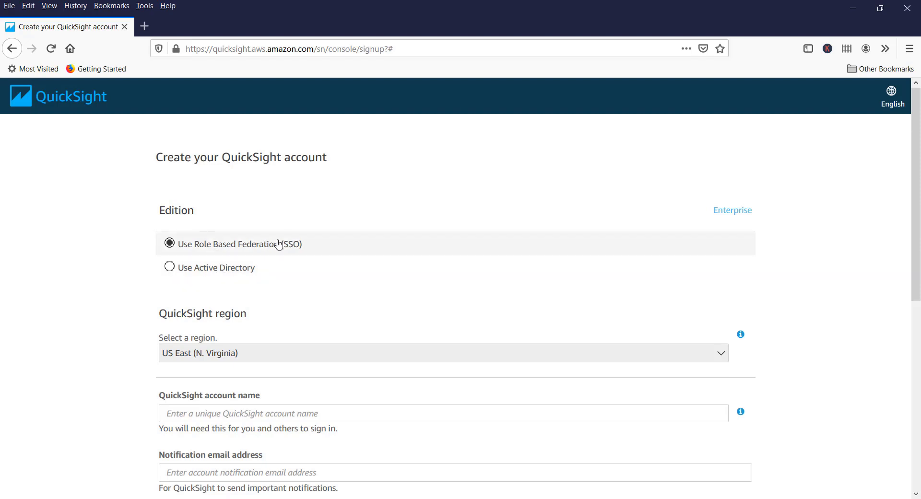
{"action": "scroll", "coordinate": [279, 244], "scroll_direction": "down", "scroll_amount": 3}
{"action": "scroll", "coordinate": [81, 288], "scroll_direction": "down", "scroll_amount": 2}
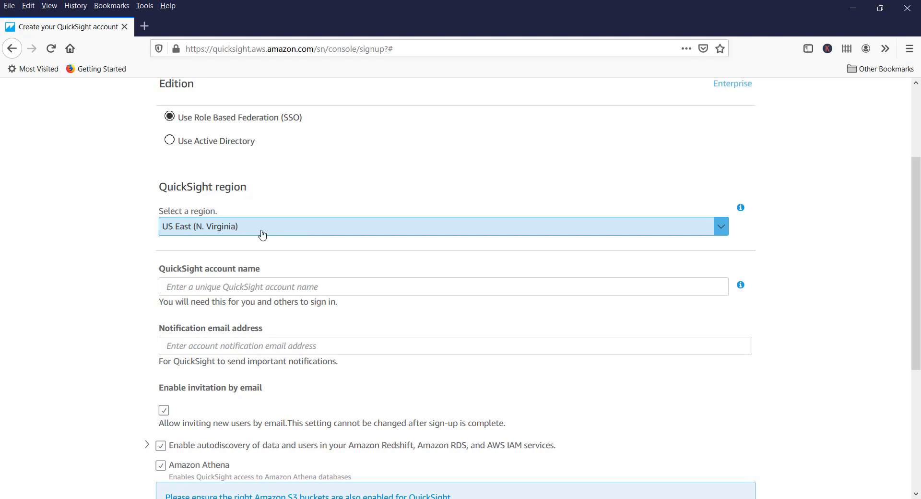
{"action": "left_click", "coordinate": [221, 229]}
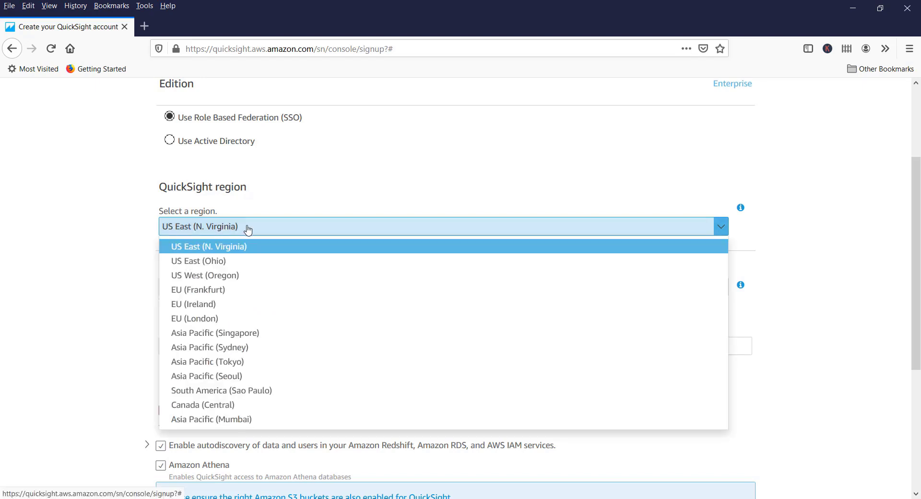
{"action": "left_click", "coordinate": [91, 241]}
{"action": "scroll", "coordinate": [90, 242], "scroll_direction": "down", "scroll_amount": 2}
Step: Enter a unique QuickSight account name and fill in the notification email address
{"action": "left_click", "coordinate": [220, 223]}
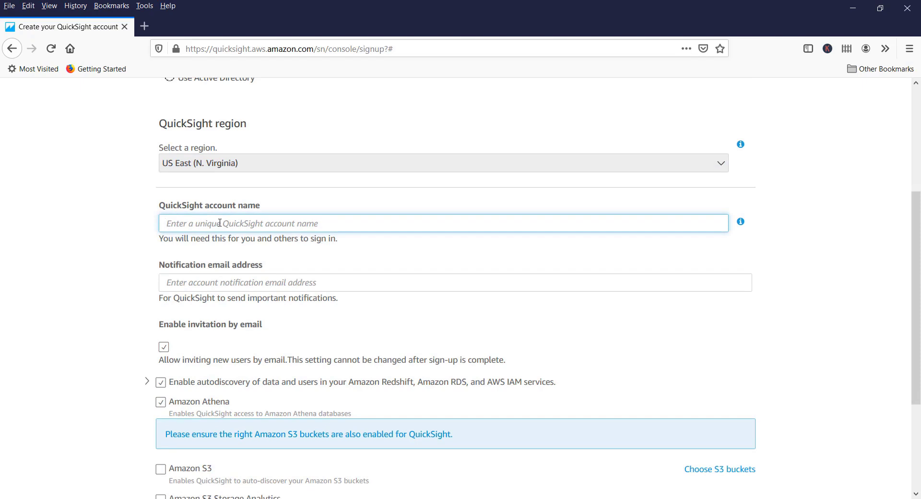
{"action": "type", "text": "a"}
{"action": "key", "text": "BackSpace"}
{"action": "type", "text": "Ajay"}
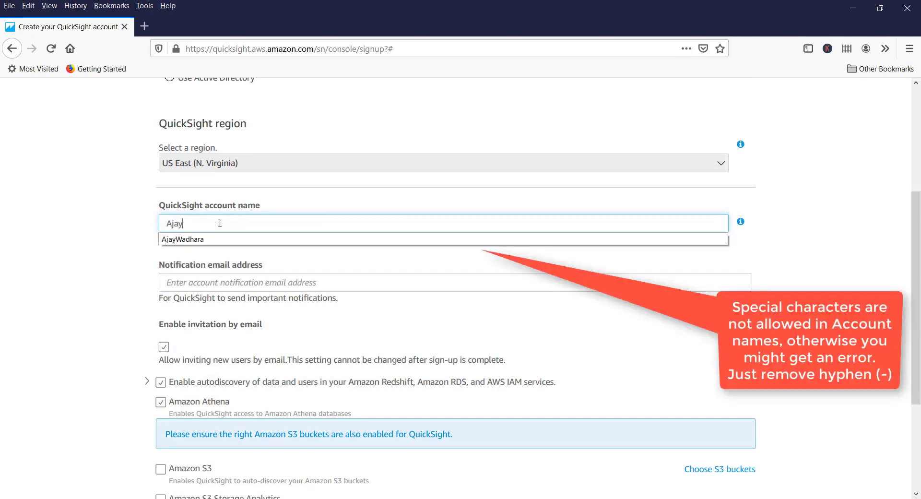
{"action": "key", "text": "Down"}
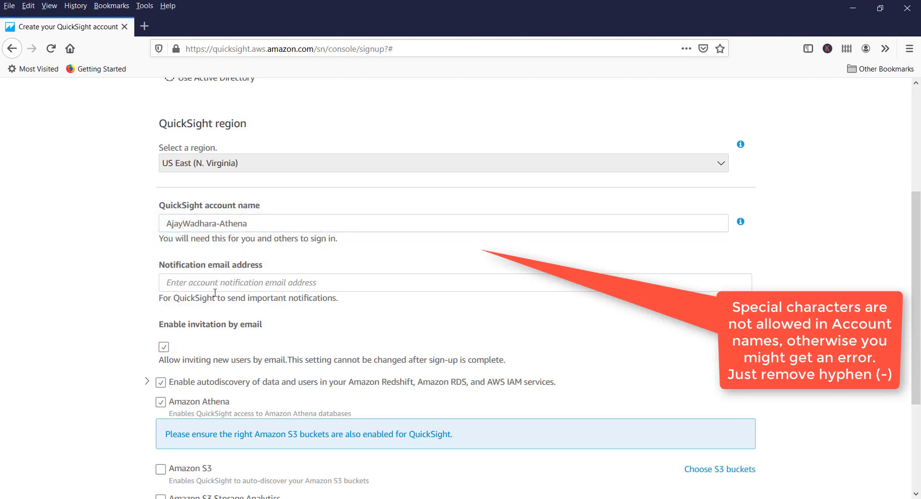
{"action": "left_click", "coordinate": [218, 285]}
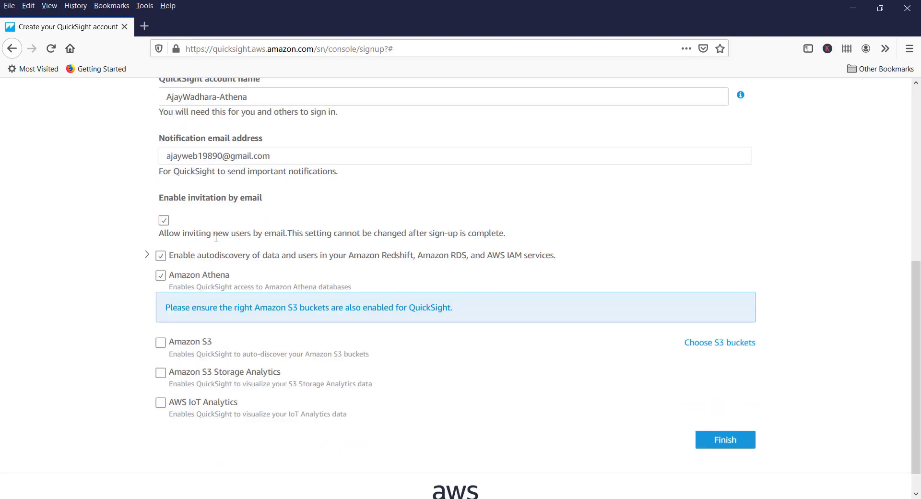
Step: Review the email invitation and autodiscovery options and the Athena notice about enabling the right Amazon S3 buckets
{"action": "left_click_drag", "start_coordinate": [183, 234], "coordinate": [293, 234]}
{"action": "left_click", "coordinate": [238, 235]}
{"action": "left_click", "coordinate": [147, 254]}
{"action": "left_click", "coordinate": [147, 255]}
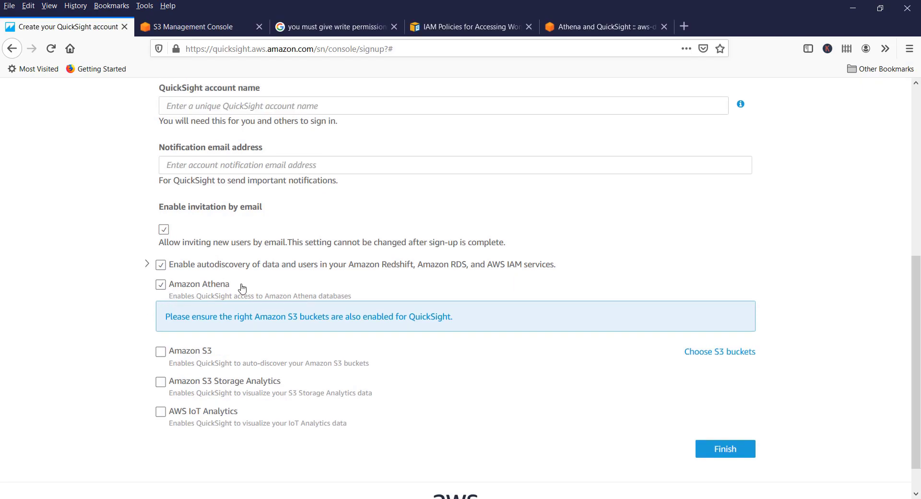
{"action": "left_click_drag", "start_coordinate": [167, 319], "coordinate": [450, 320]}
{"action": "left_click", "coordinate": [247, 317]}
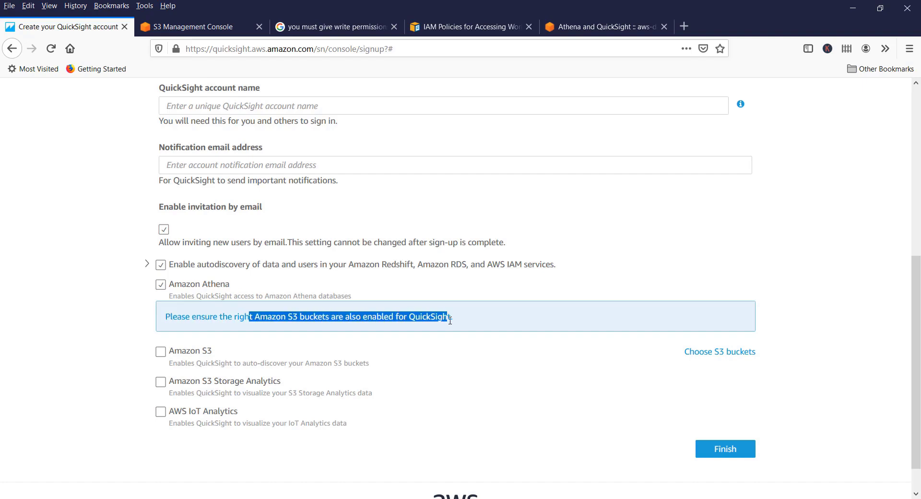
{"action": "left_click", "coordinate": [286, 313]}
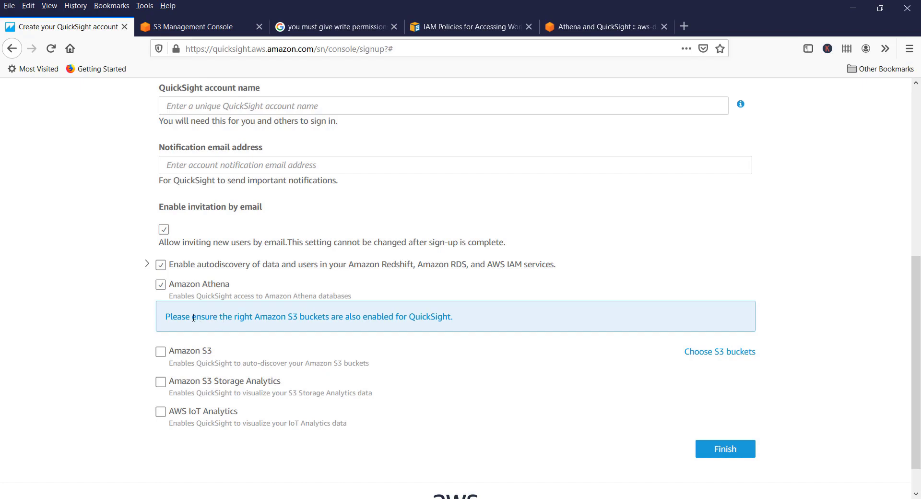
{"action": "left_click_drag", "start_coordinate": [176, 317], "coordinate": [325, 319]}
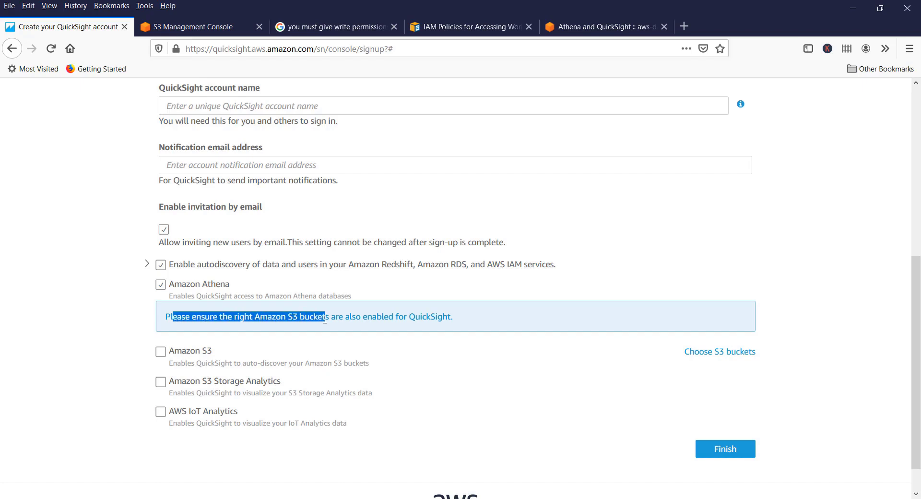
{"action": "left_click", "coordinate": [220, 319]}
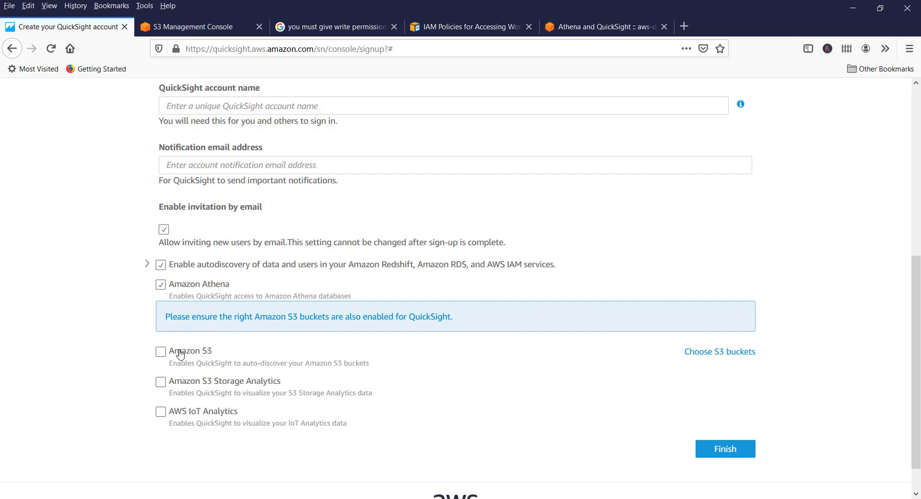
{"action": "left_click_drag", "start_coordinate": [190, 318], "coordinate": [346, 319]}
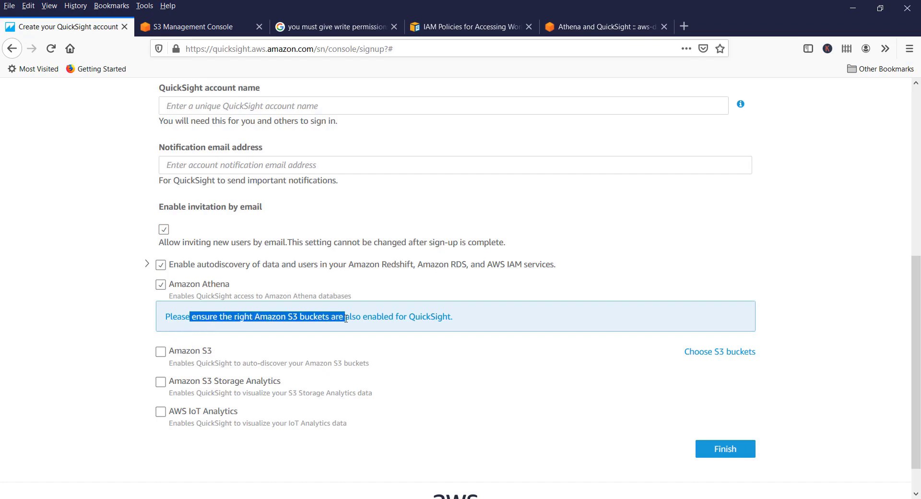
{"action": "left_click", "coordinate": [386, 319]}
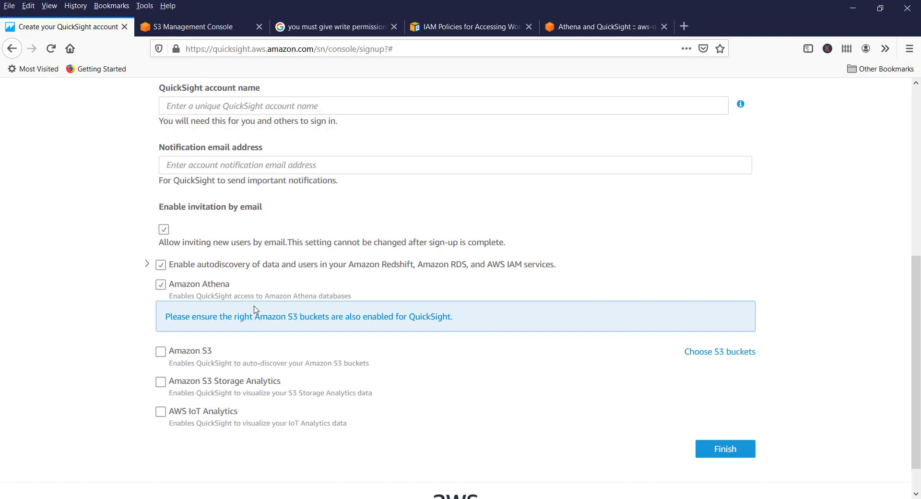
Step: Enable Amazon S3 access for the athena-lab-001 bucket, including write permission for Athena Workgroup
{"action": "left_click", "coordinate": [161, 353]}
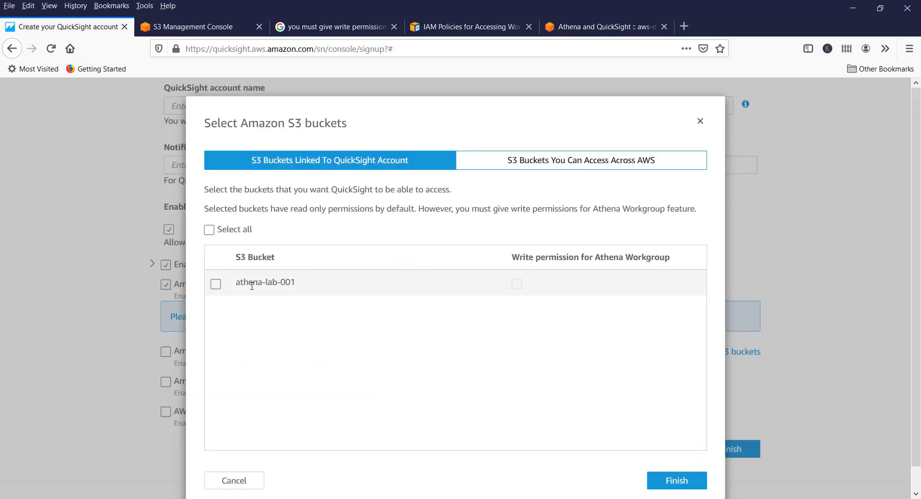
{"action": "left_click_drag", "start_coordinate": [255, 284], "coordinate": [302, 285]}
{"action": "left_click", "coordinate": [286, 328]}
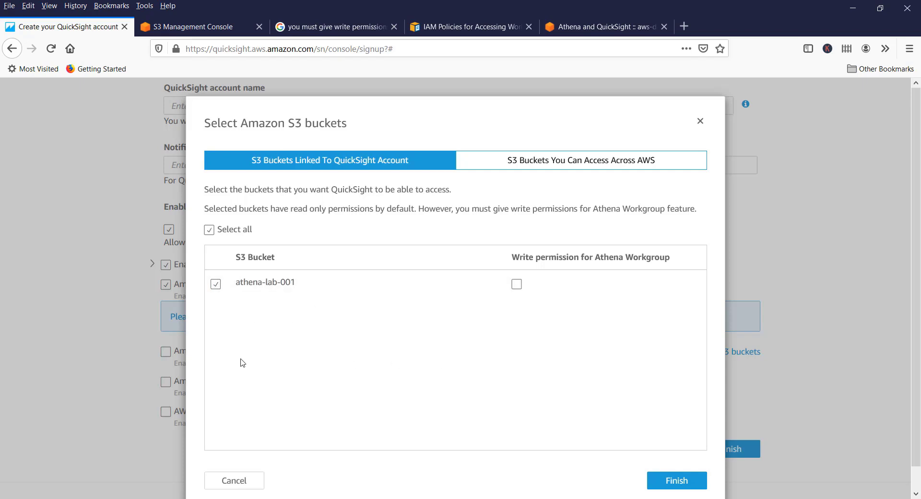
{"action": "left_click", "coordinate": [520, 289]}
{"action": "left_click", "coordinate": [677, 481]}
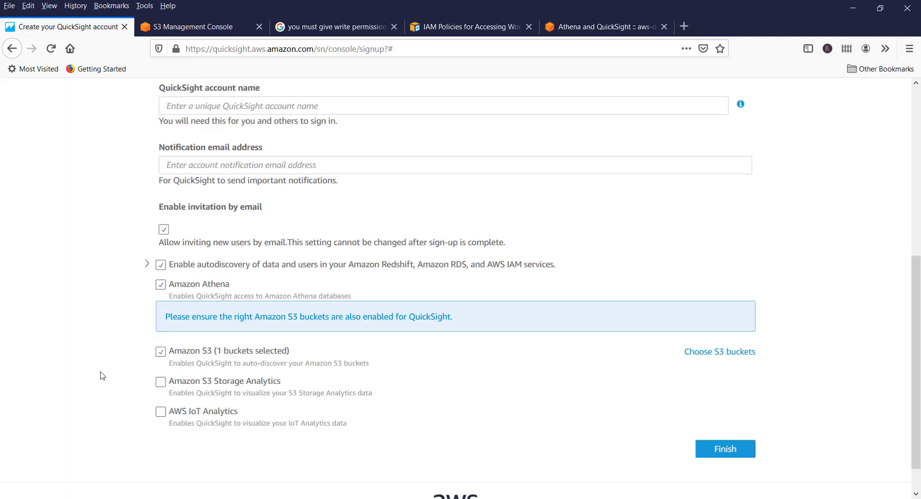
Step: Check the Amazon S3 auto-discovery description and the signup settings, and submit the form to create the QuickSight account
{"action": "left_click_drag", "start_coordinate": [189, 367], "coordinate": [371, 372]}
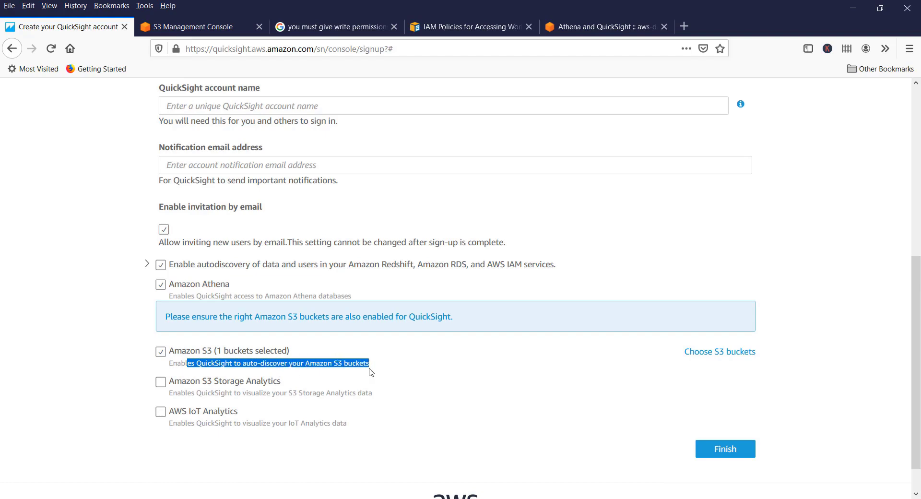
{"action": "left_click", "coordinate": [307, 368]}
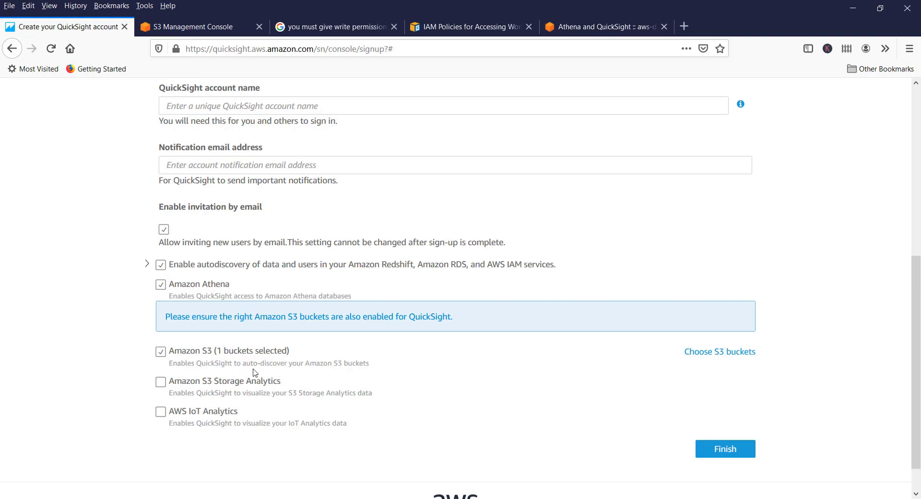
{"action": "scroll", "coordinate": [705, 374], "scroll_direction": "down", "scroll_amount": 4}
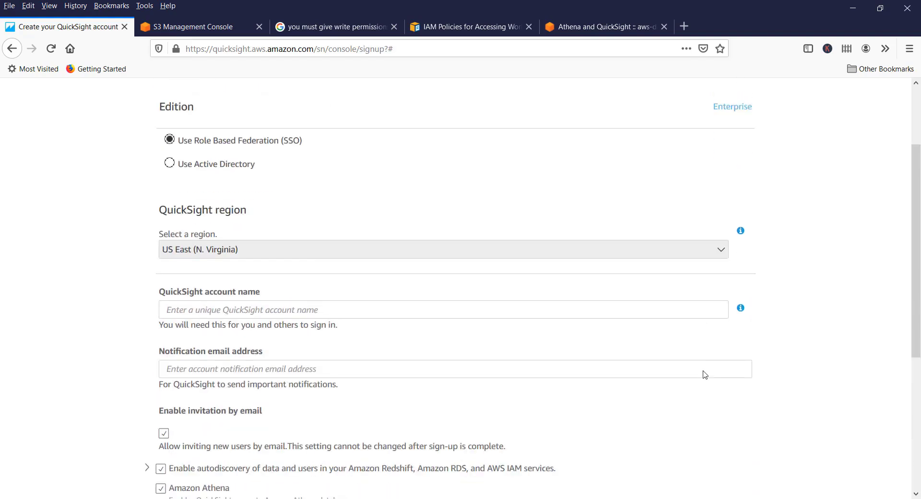
{"action": "scroll", "coordinate": [704, 375], "scroll_direction": "down", "scroll_amount": 3}
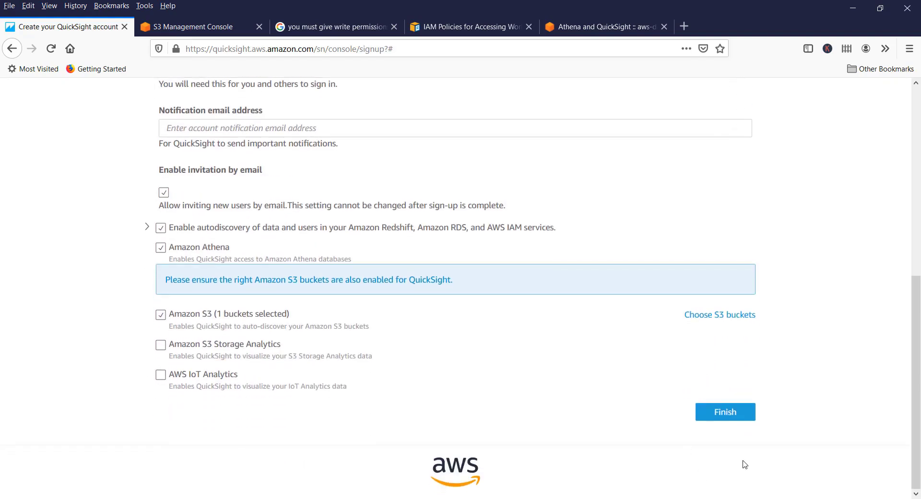
{"action": "left_click", "coordinate": [724, 411]}
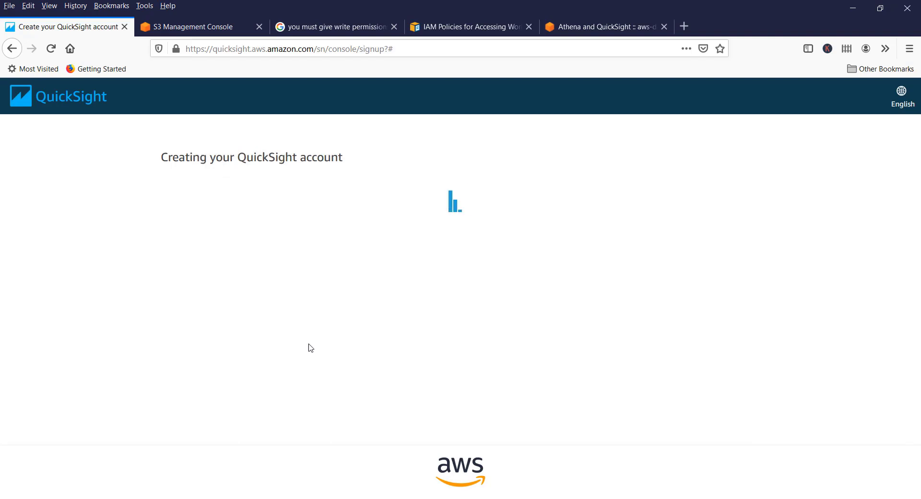
{"action": "left_click_drag", "start_coordinate": [184, 161], "coordinate": [285, 183]}
{"action": "left_click", "coordinate": [318, 181]}
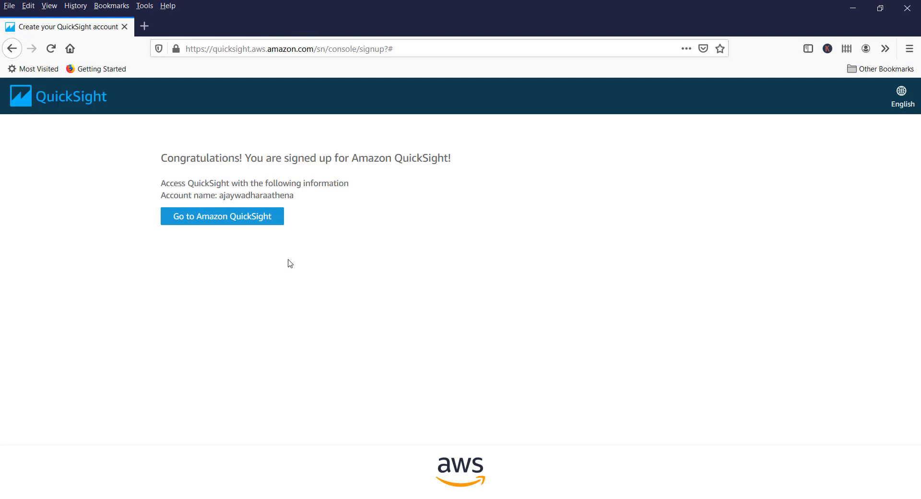
Step: Go to Amazon QuickSight from the signup page and complete the welcome introduction
{"action": "left_click", "coordinate": [204, 221]}
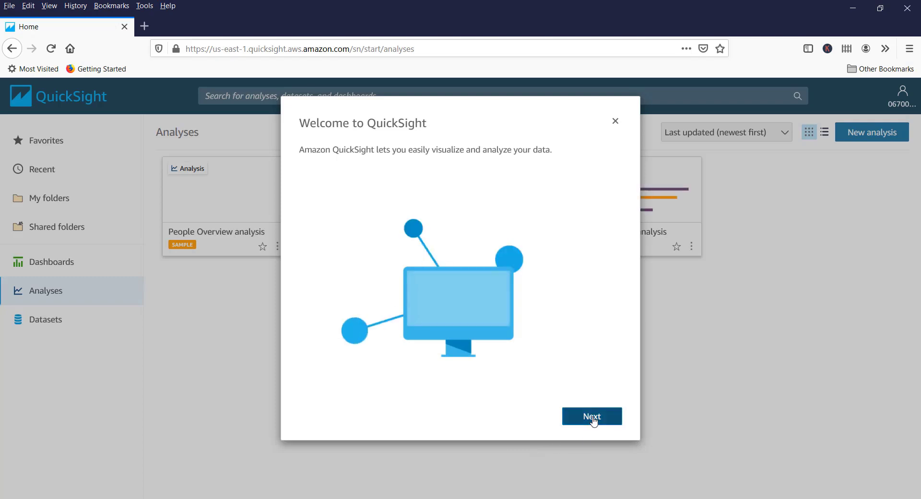
{"action": "left_click", "coordinate": [594, 422]}
{"action": "left_click", "coordinate": [594, 418]}
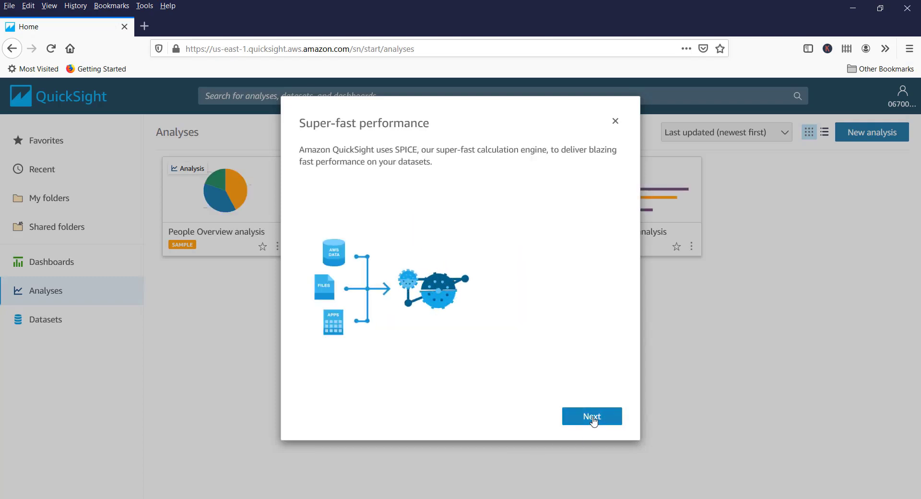
{"action": "left_click", "coordinate": [593, 417]}
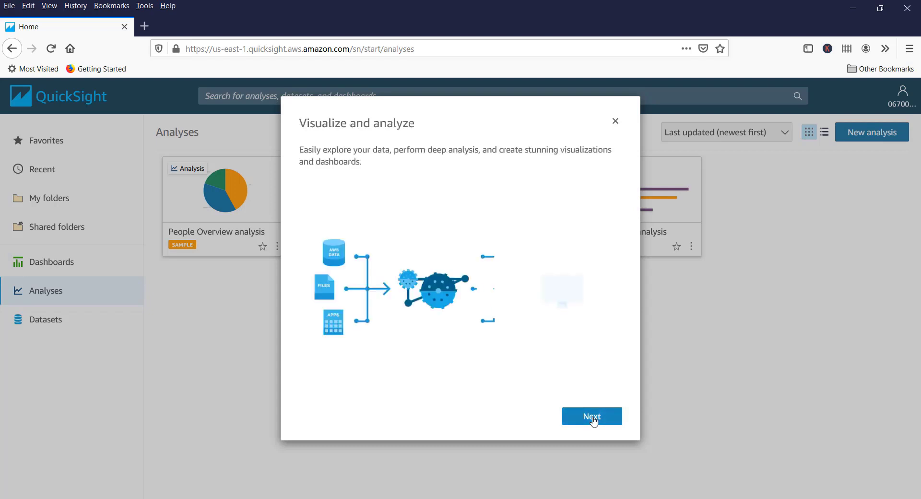
{"action": "left_click", "coordinate": [593, 417]}
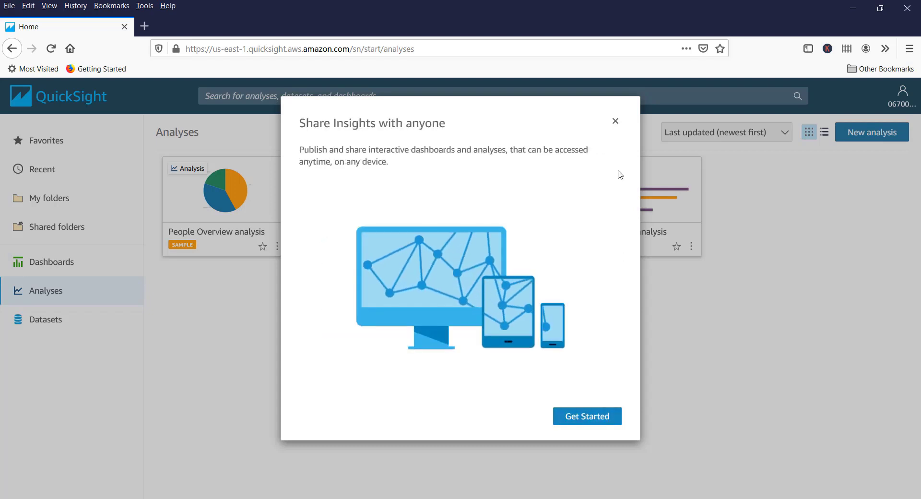
{"action": "left_click", "coordinate": [579, 421]}
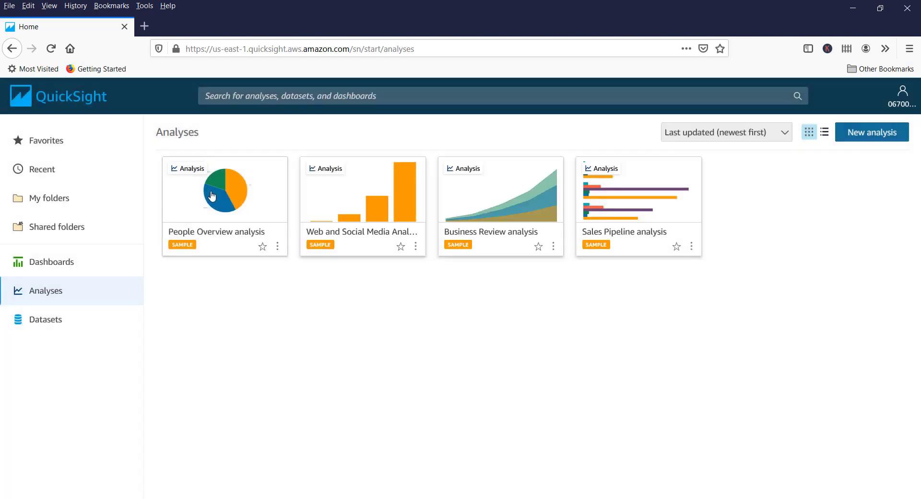
Step: Look through the sample datasets and analyses and open the dashboards list in QuickSight
{"action": "left_click", "coordinate": [46, 327]}
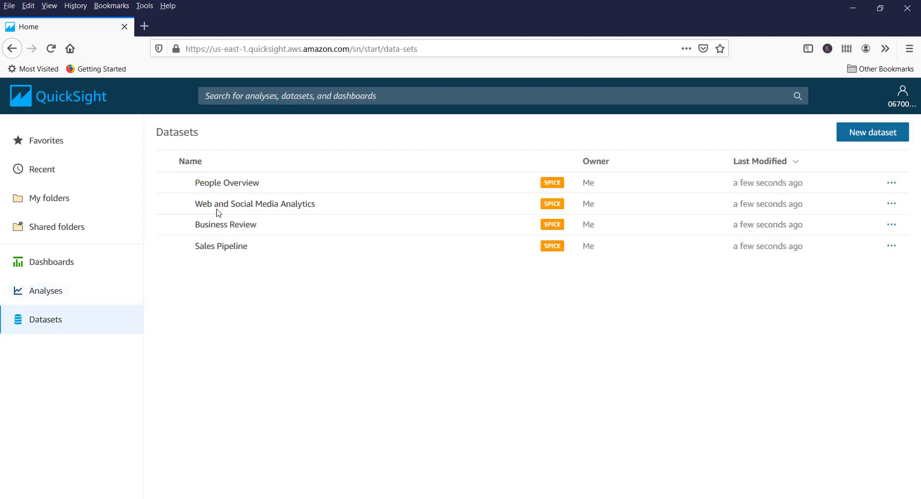
{"action": "left_click", "coordinate": [46, 290]}
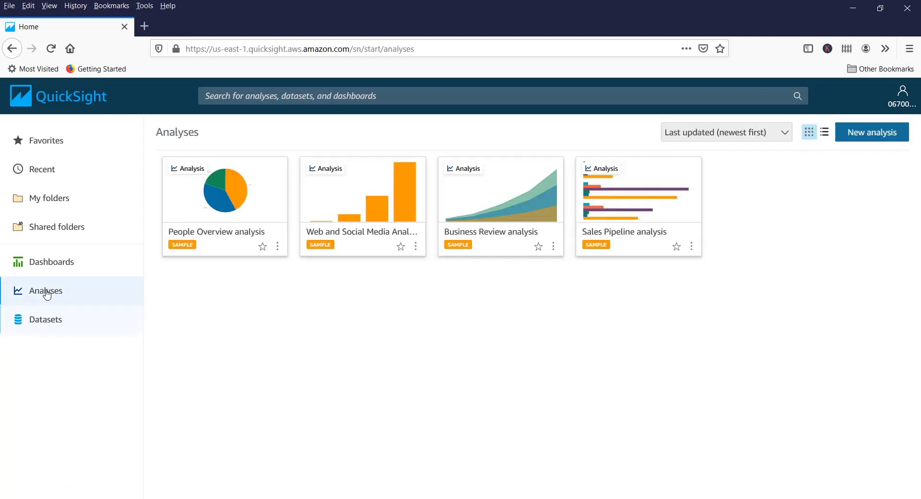
{"action": "left_click", "coordinate": [62, 267]}
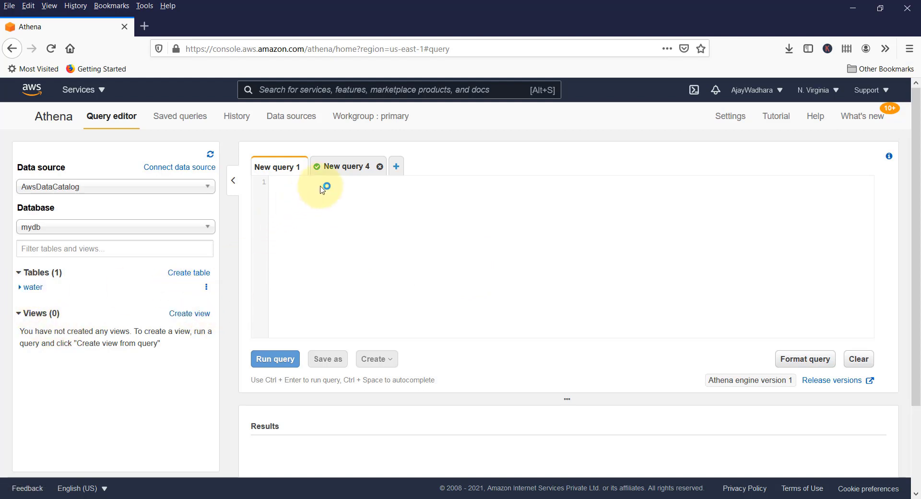
Step: Rerun the query selecting all rows of the water table in mydb in Athena and look over its results
{"action": "left_click", "coordinate": [330, 164]}
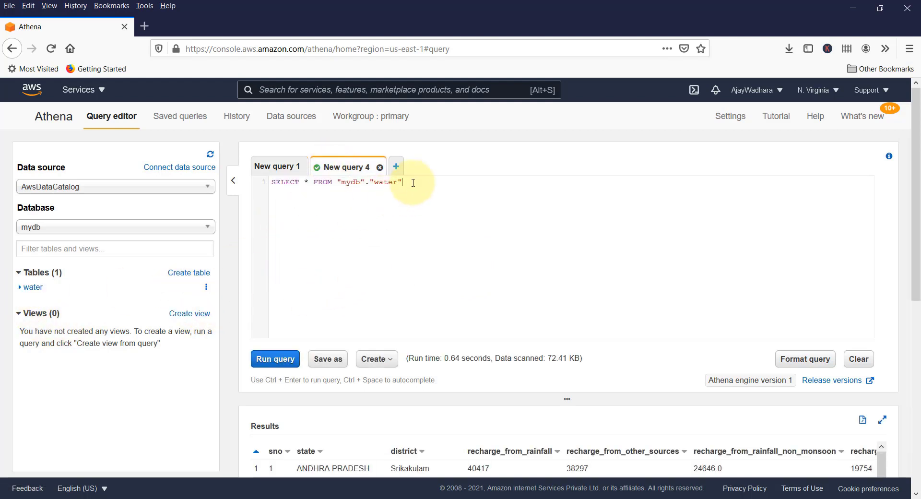
{"action": "left_click", "coordinate": [282, 356]}
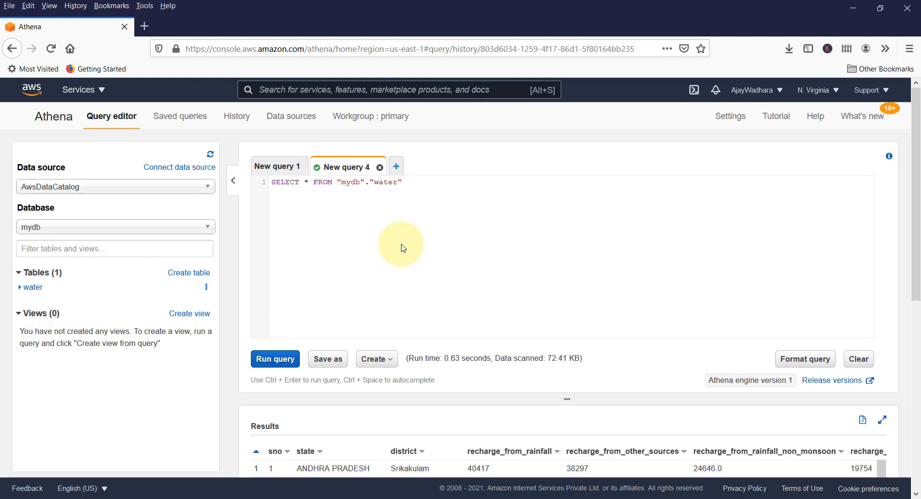
{"action": "scroll", "coordinate": [403, 248], "scroll_direction": "down", "scroll_amount": 7}
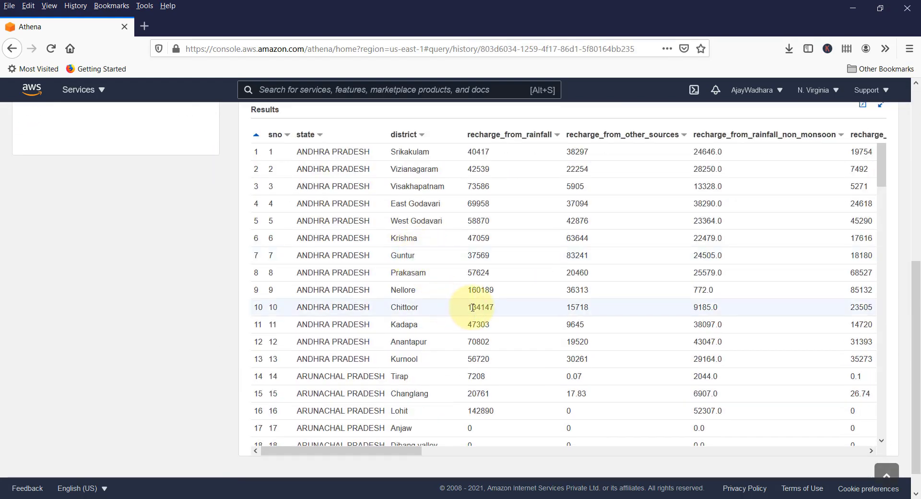
{"action": "scroll", "coordinate": [468, 308], "scroll_direction": "up", "scroll_amount": 5}
{"action": "scroll", "coordinate": [472, 308], "scroll_direction": "up", "scroll_amount": 2}
Step: Find QuickSight through the AWS service search, switch to it, and go to its list of datasets
{"action": "left_click", "coordinate": [326, 90]}
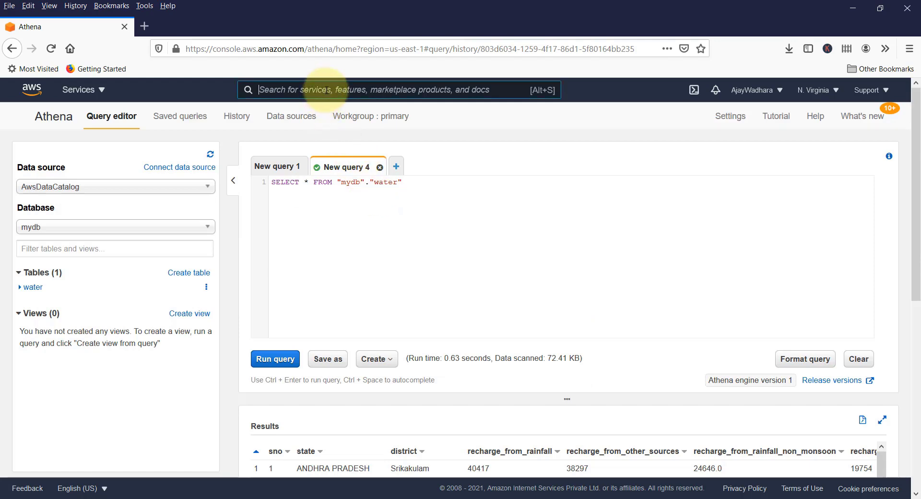
{"action": "type", "text": "Quic"}
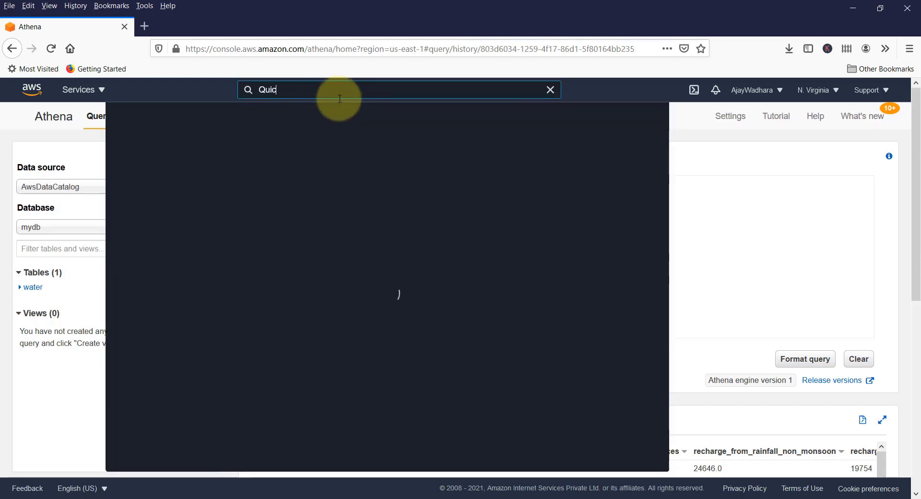
{"action": "left_click", "coordinate": [298, 180]}
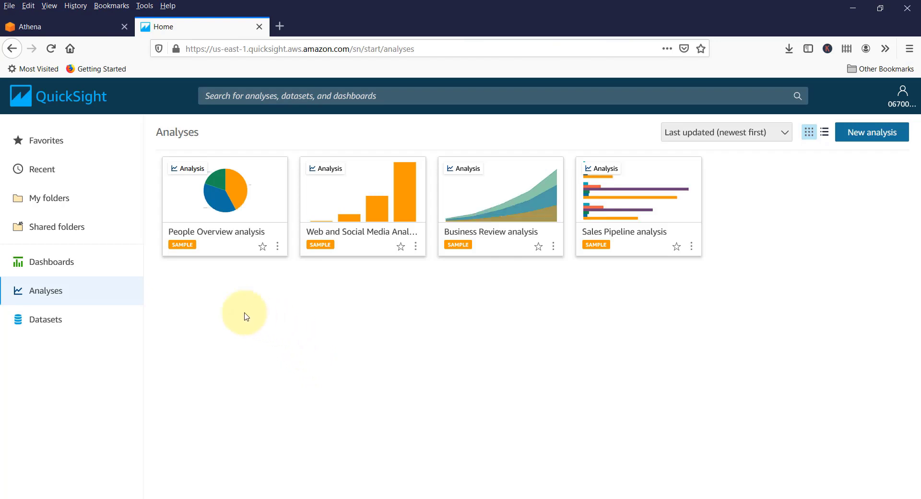
{"action": "left_click", "coordinate": [58, 268]}
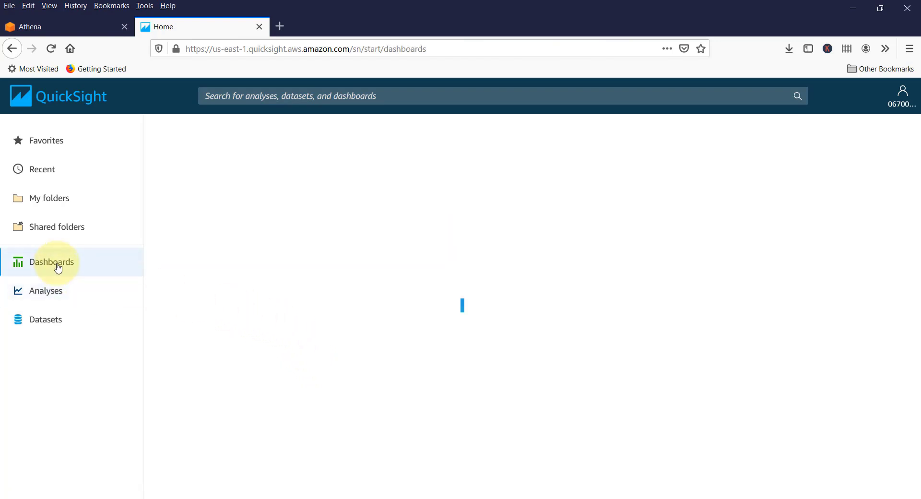
{"action": "left_click", "coordinate": [45, 325]}
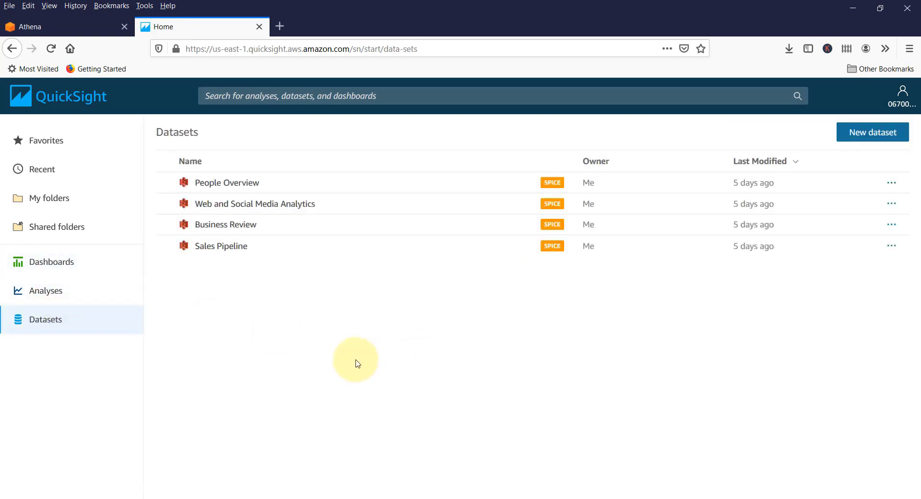
Step: Start a new dataset and look through the available new and existing data sources
{"action": "left_click", "coordinate": [869, 135]}
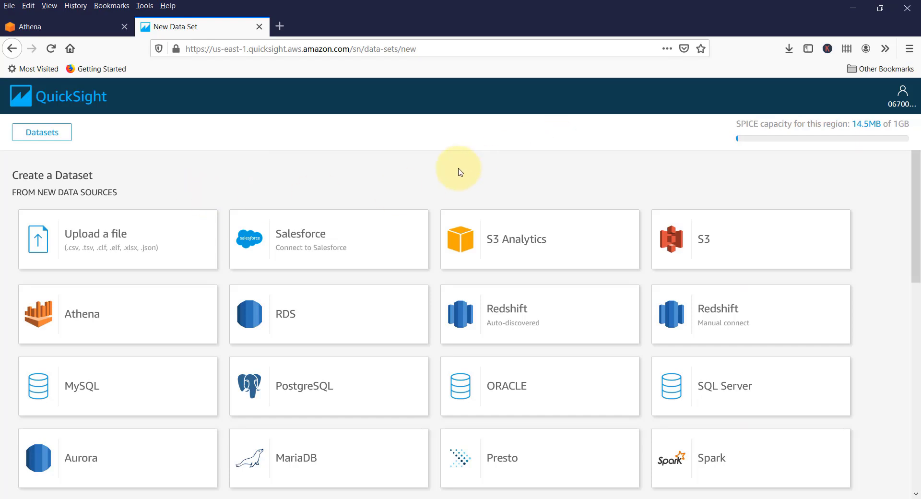
{"action": "scroll", "coordinate": [462, 178], "scroll_direction": "down", "scroll_amount": 2}
{"action": "scroll", "coordinate": [569, 268], "scroll_direction": "down", "scroll_amount": 7}
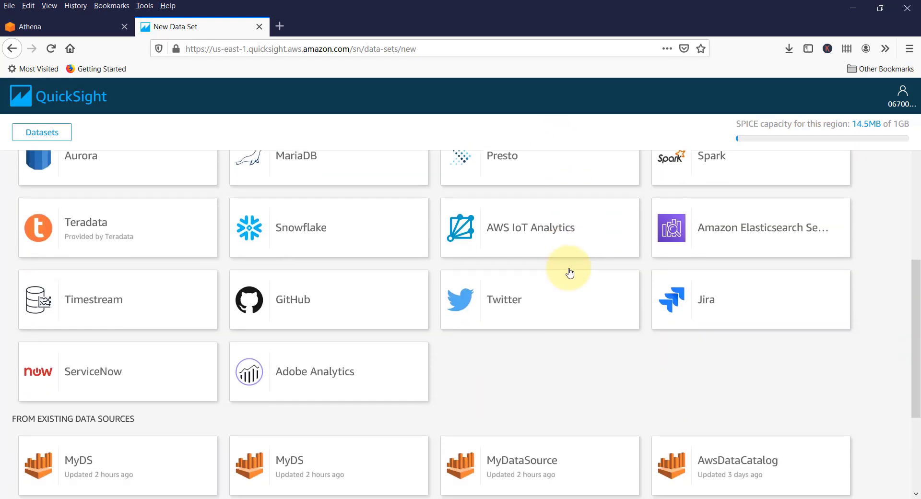
{"action": "scroll", "coordinate": [568, 274], "scroll_direction": "down", "scroll_amount": 1}
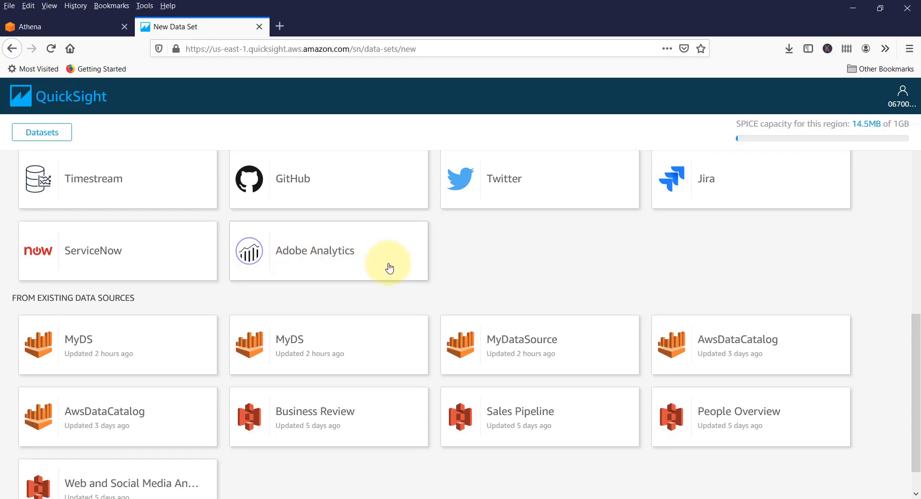
{"action": "scroll", "coordinate": [608, 285], "scroll_direction": "up", "scroll_amount": 3}
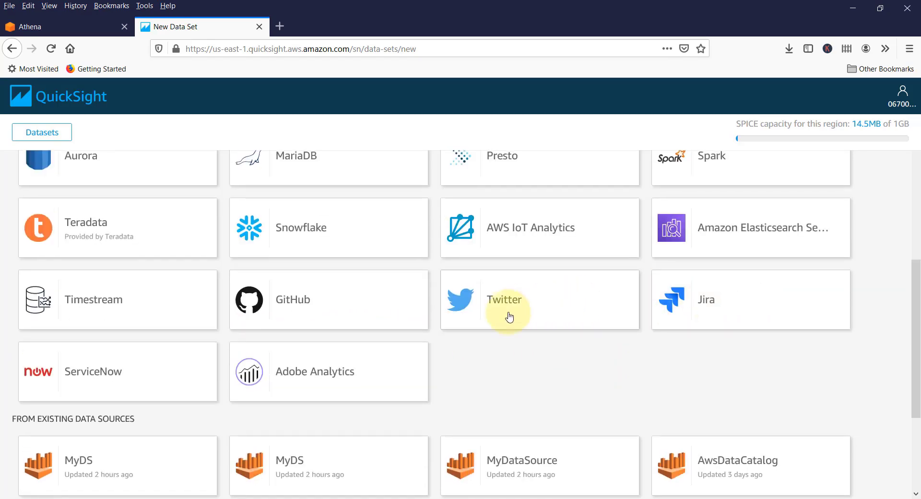
{"action": "scroll", "coordinate": [387, 291], "scroll_direction": "up", "scroll_amount": 6}
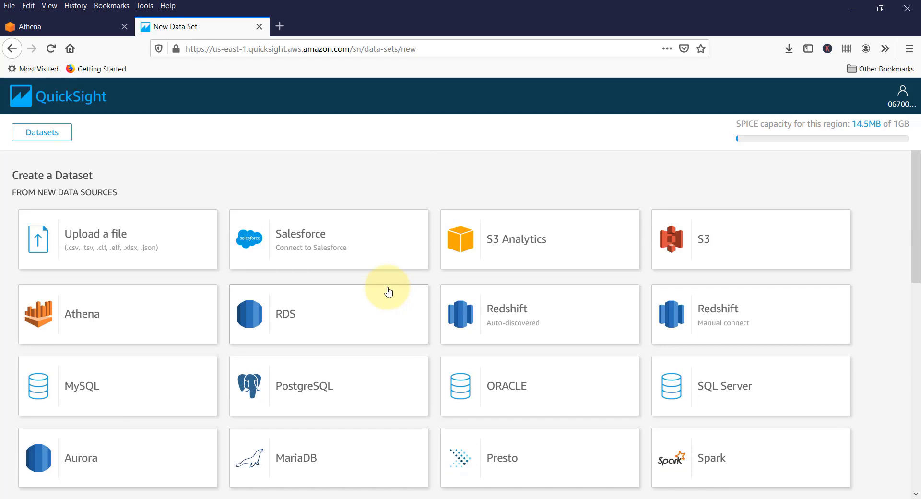
Step: Create an Athena data source named MyDS on the primary workgroup, validating its connection first
{"action": "left_click", "coordinate": [80, 323]}
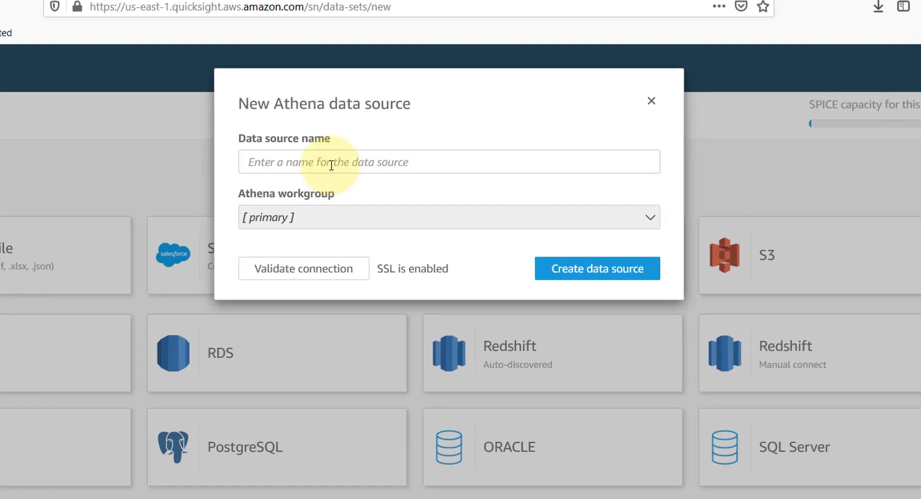
{"action": "left_click", "coordinate": [370, 169]}
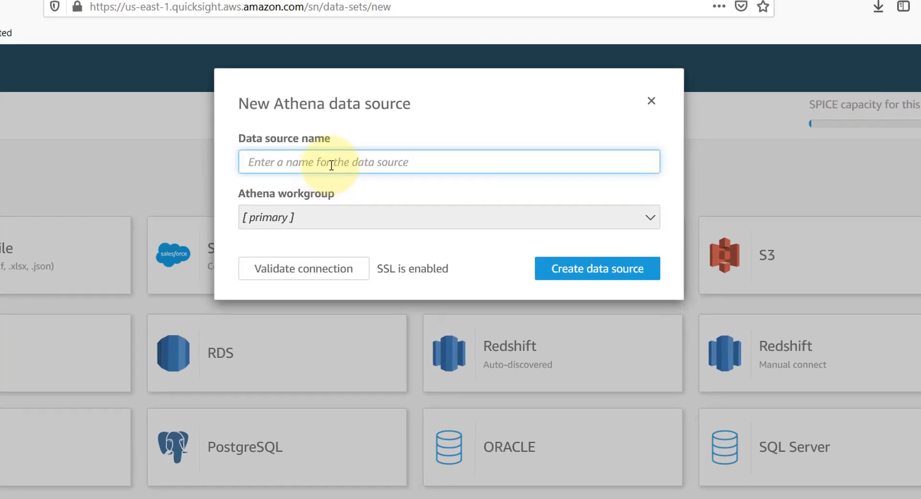
{"action": "type", "text": "MyDS"}
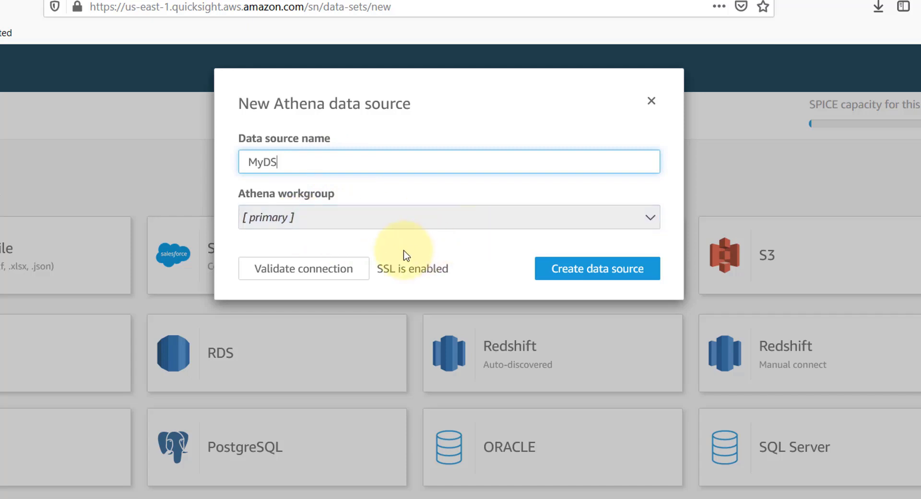
{"action": "left_click", "coordinate": [297, 274]}
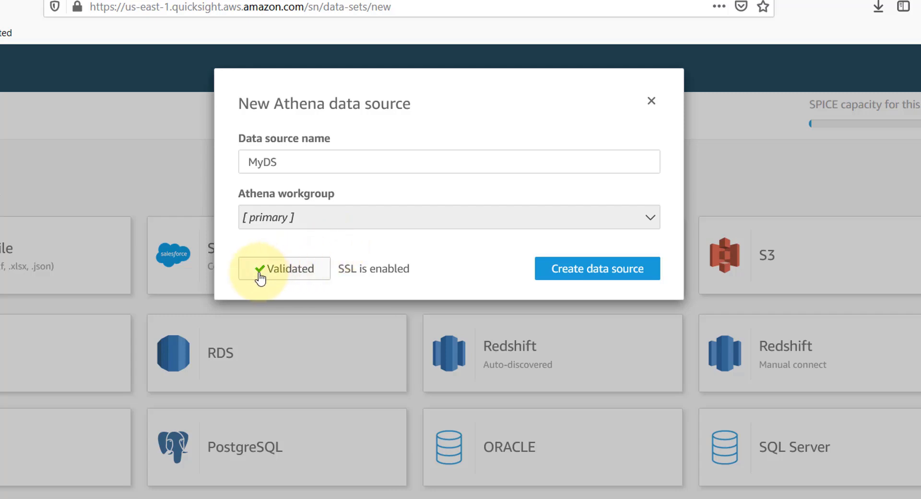
{"action": "left_click", "coordinate": [556, 271]}
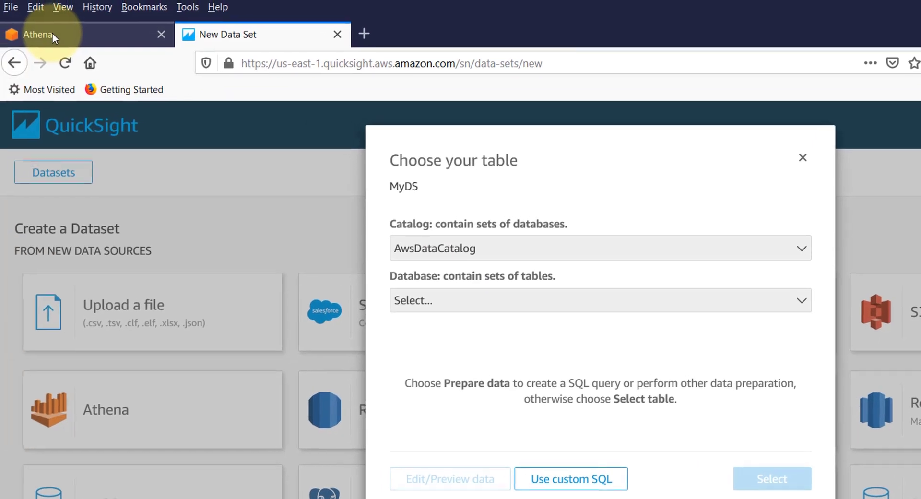
Step: Check the catalog in Athena, then choose the water table of the mydb database for MyDS and open it for editing and preview
{"action": "left_click", "coordinate": [46, 33]}
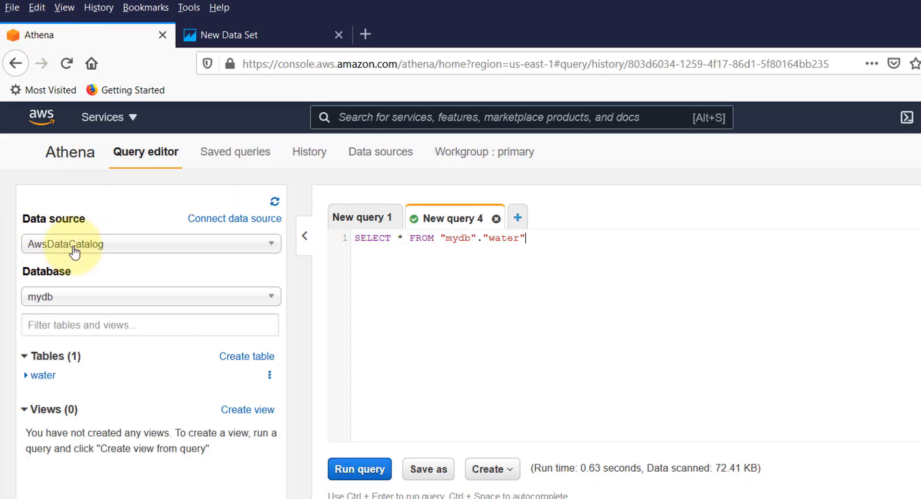
{"action": "left_click", "coordinate": [225, 33]}
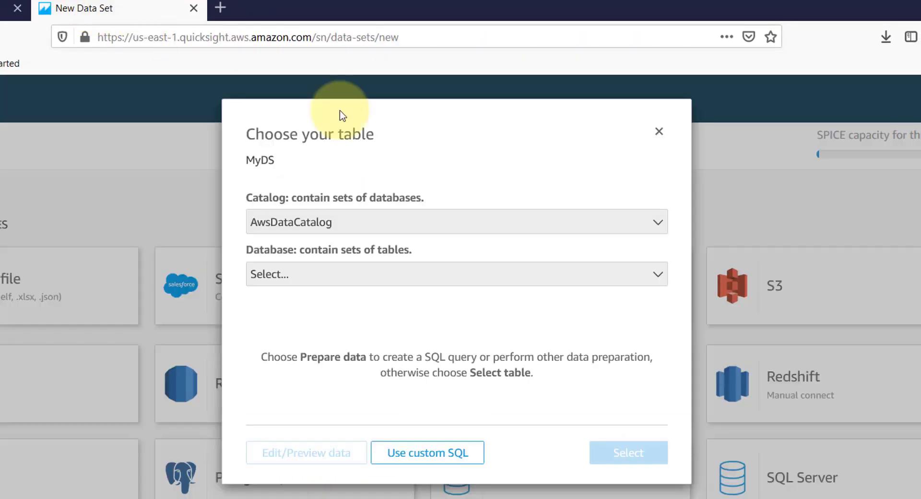
{"action": "left_click", "coordinate": [331, 277]}
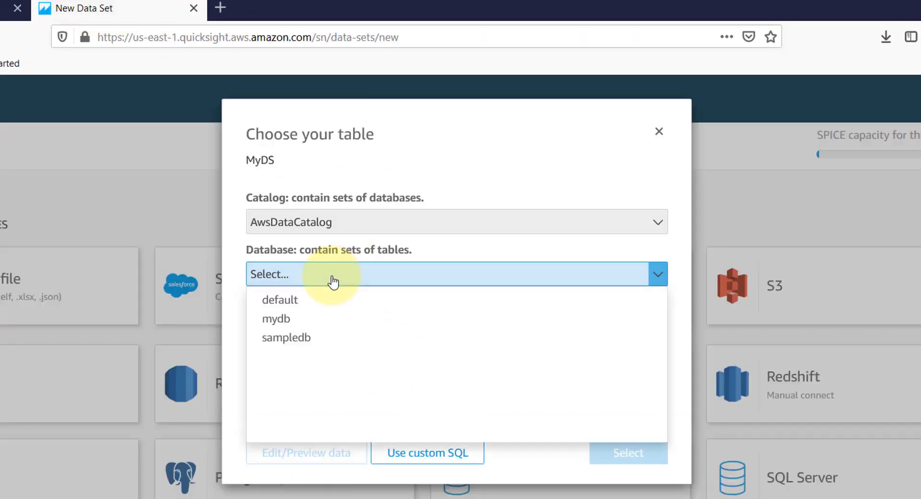
{"action": "left_click", "coordinate": [283, 320]}
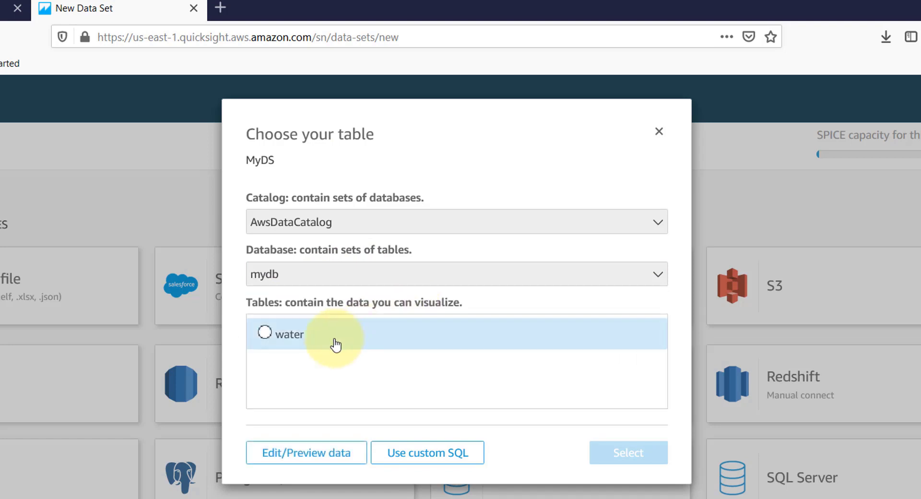
{"action": "left_click", "coordinate": [265, 334]}
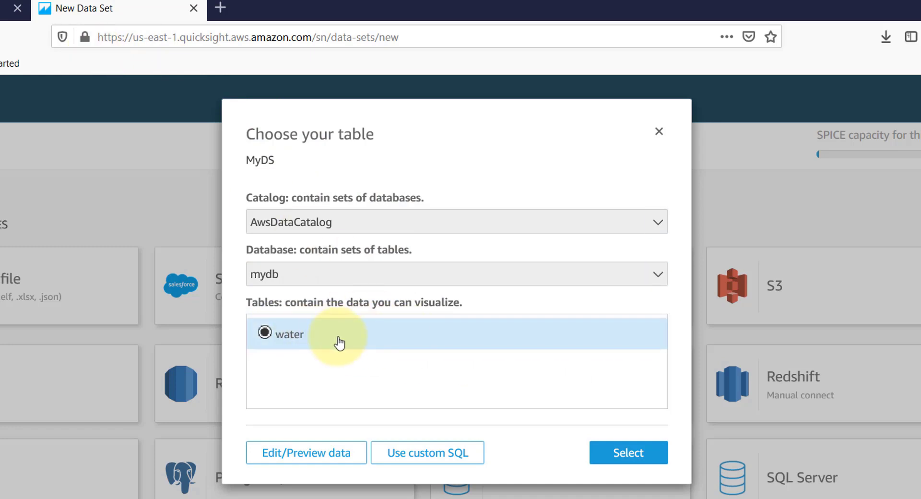
{"action": "left_click", "coordinate": [299, 460]}
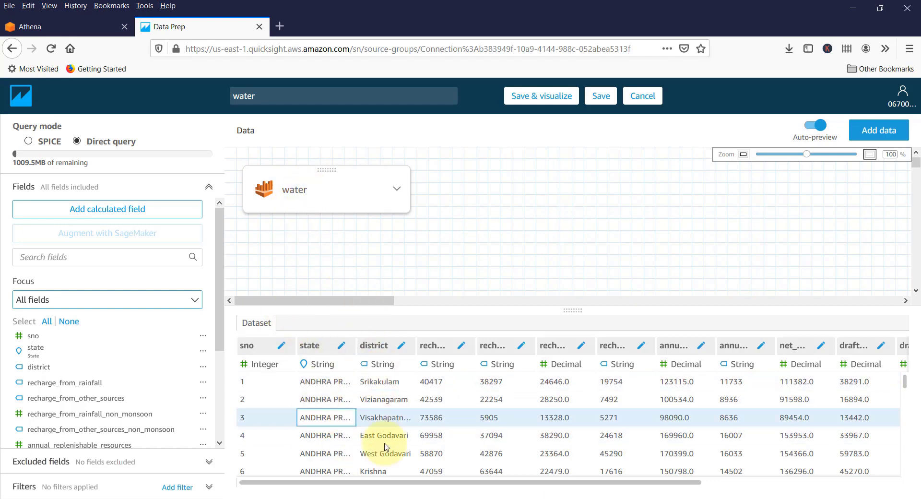
Step: Look through the water dataset preview down to its last rows and try the SPICE and Direct query modes
{"action": "scroll", "coordinate": [435, 413], "scroll_direction": "down", "scroll_amount": 10}
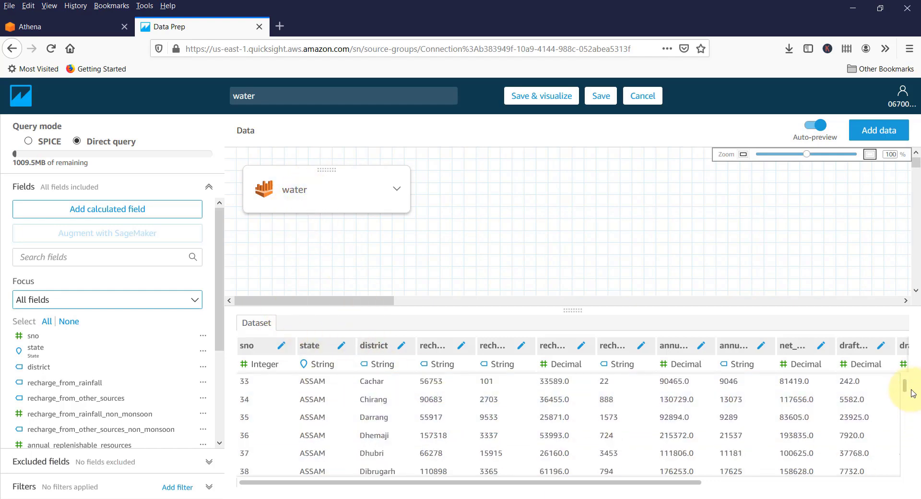
{"action": "left_click_drag", "start_coordinate": [906, 388], "coordinate": [905, 477]}
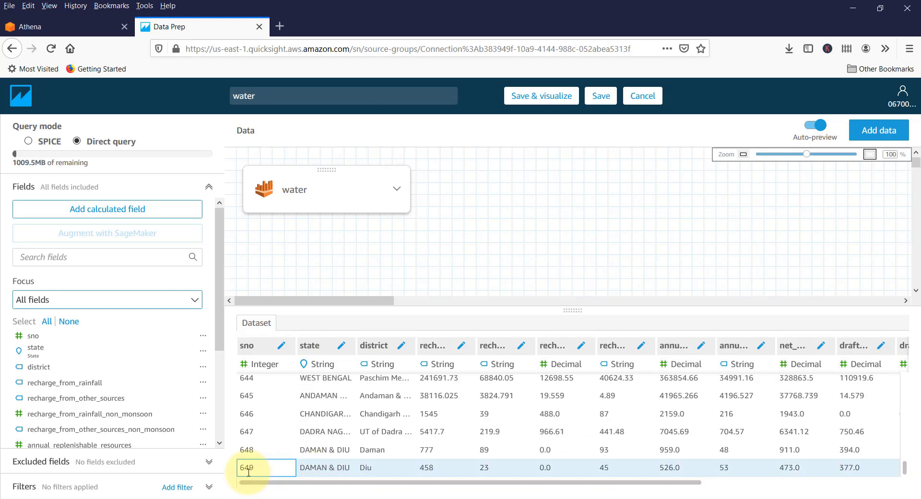
{"action": "left_click", "coordinate": [43, 142]}
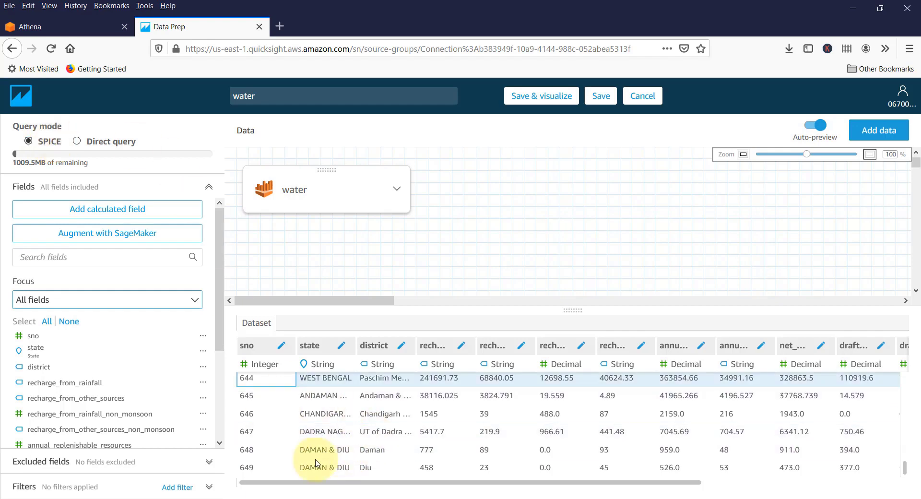
{"action": "left_click", "coordinate": [306, 415]}
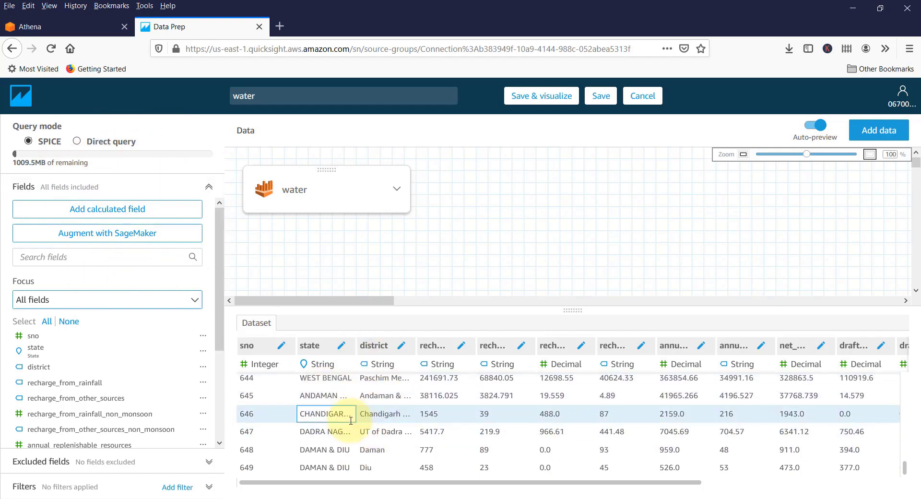
{"action": "left_click", "coordinate": [78, 142]}
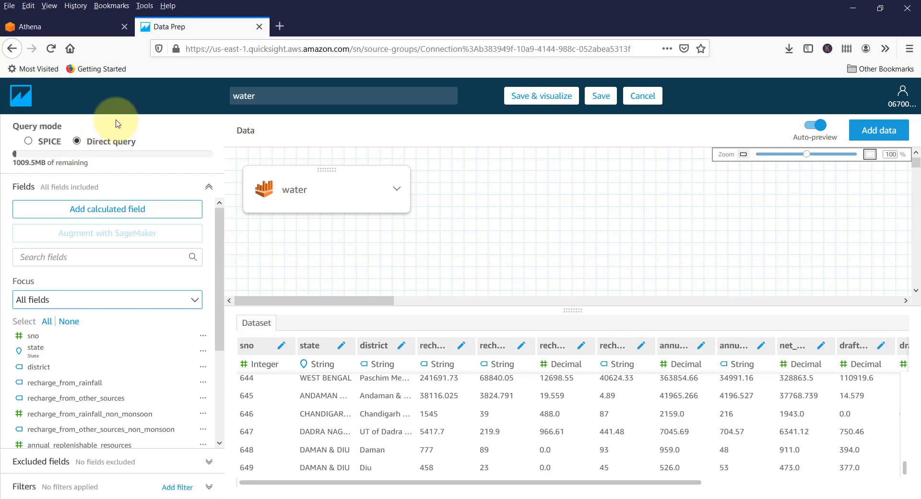
{"action": "left_click", "coordinate": [29, 141]}
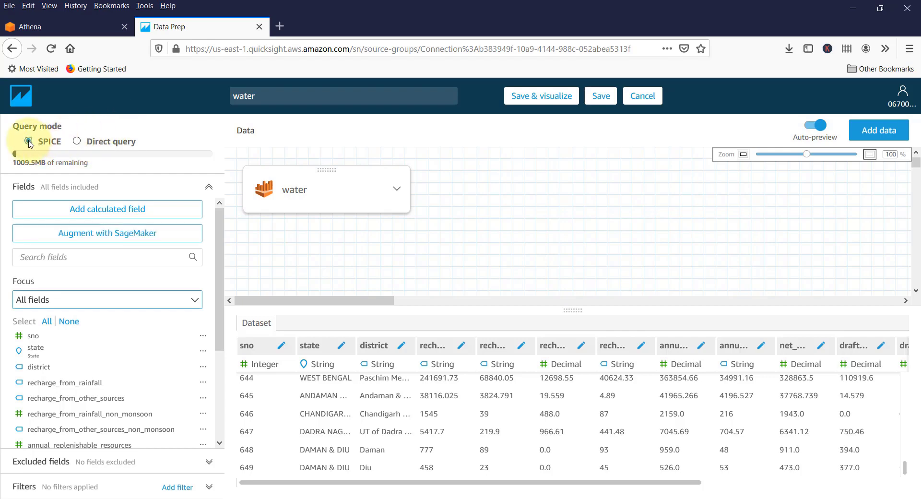
Step: Open the Augment with SageMaker setup for the water dataset, check its model selection, and cancel it
{"action": "left_click", "coordinate": [81, 239]}
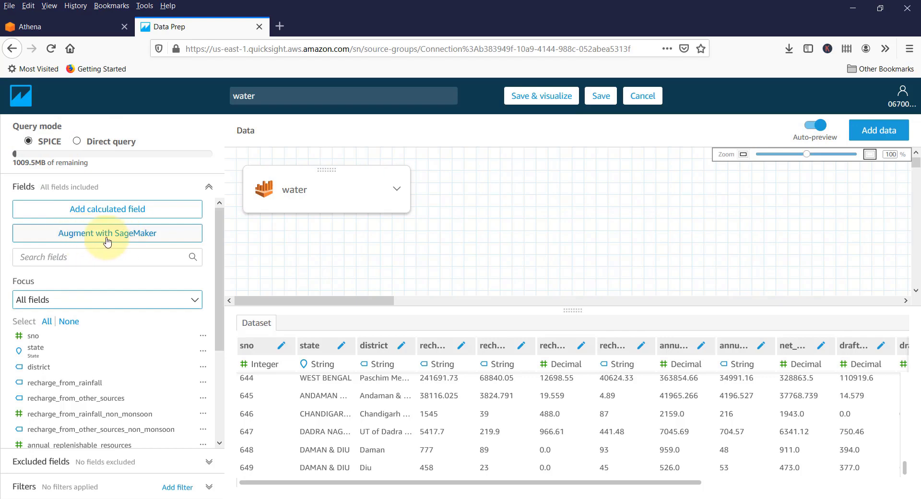
{"action": "left_click", "coordinate": [83, 234]}
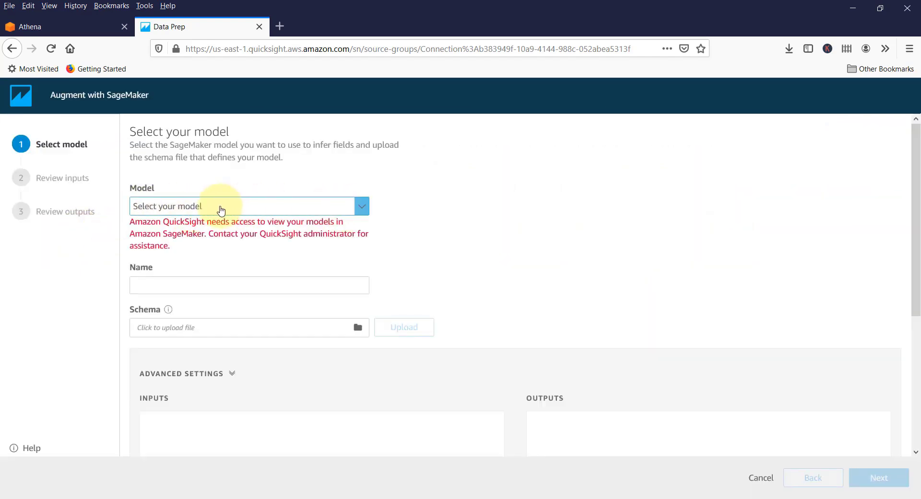
{"action": "left_click", "coordinate": [768, 483]}
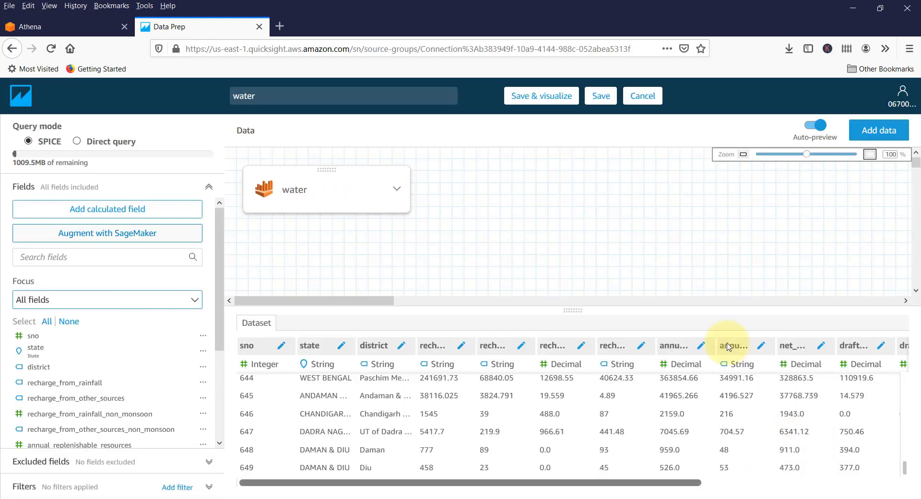
Step: Set the water dataset's query mode to Direct query, check the remaining SPICE capacity, and save and visualize the dataset
{"action": "left_click", "coordinate": [108, 142]}
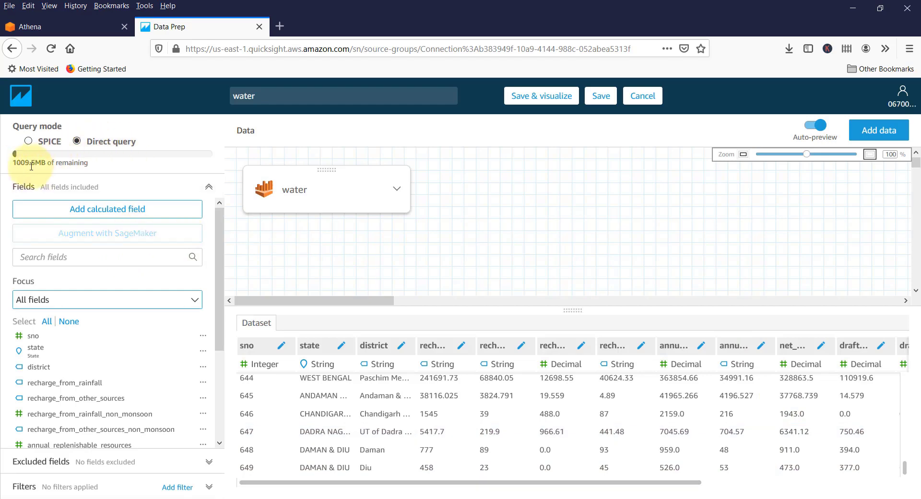
{"action": "left_click_drag", "start_coordinate": [14, 163], "coordinate": [79, 163]}
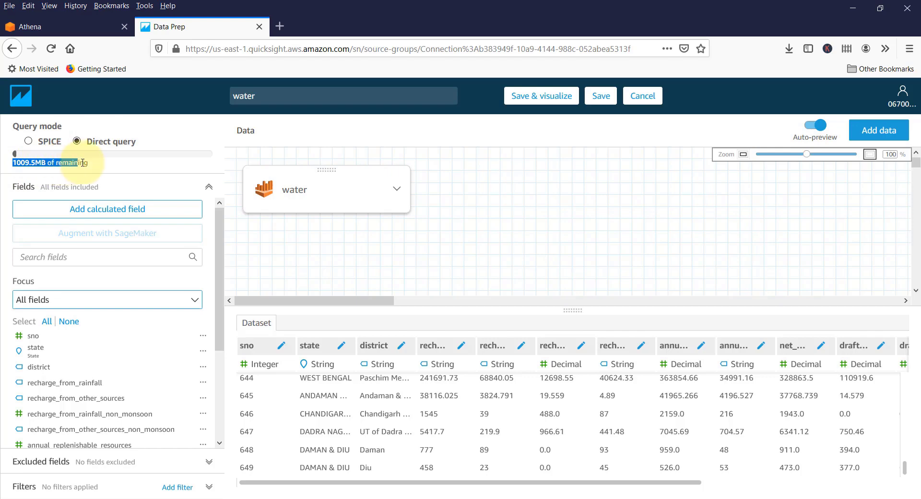
{"action": "left_click", "coordinate": [124, 175]}
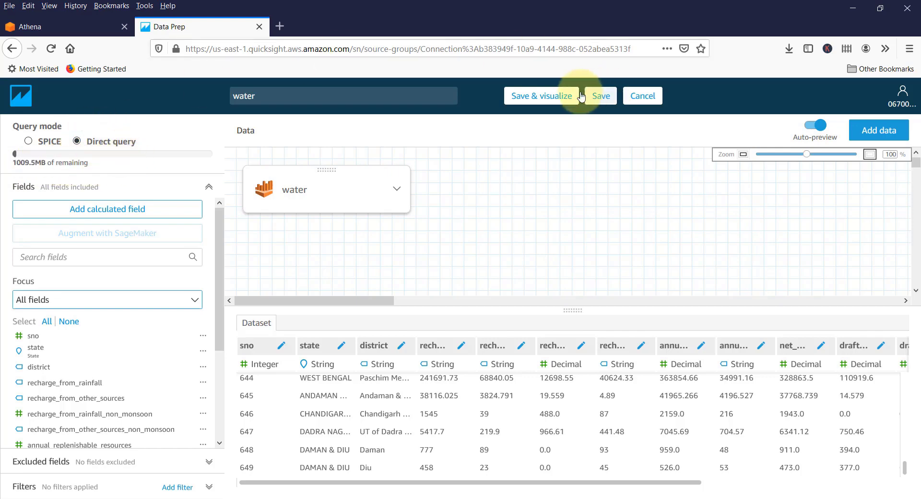
{"action": "left_click", "coordinate": [541, 97]}
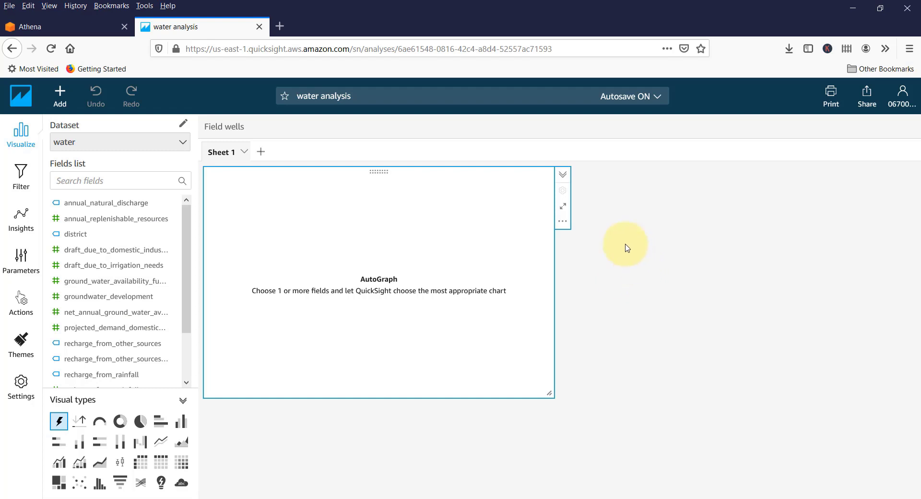
{"action": "left_click_drag", "start_coordinate": [56, 164], "coordinate": [87, 163]}
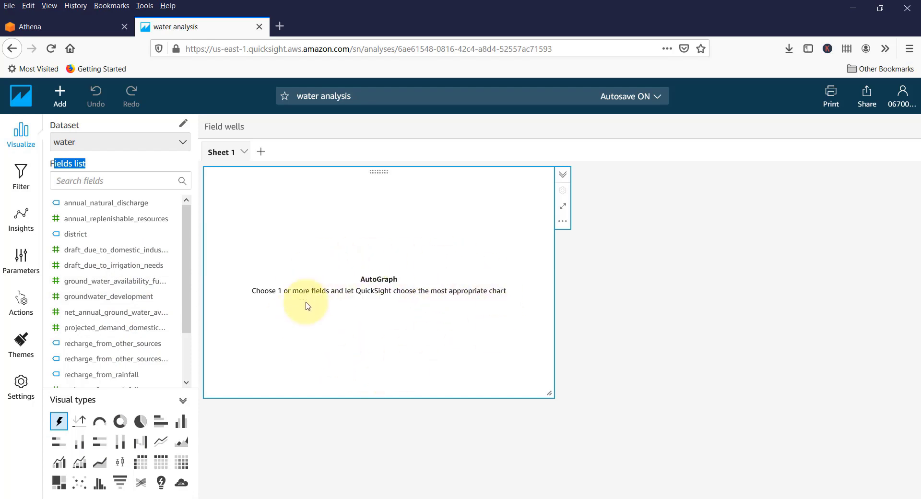
Step: Add the total_annual_draft field to the empty AutoGraph visual on Sheet 1
{"action": "scroll", "coordinate": [129, 273], "scroll_direction": "down", "scroll_amount": 3}
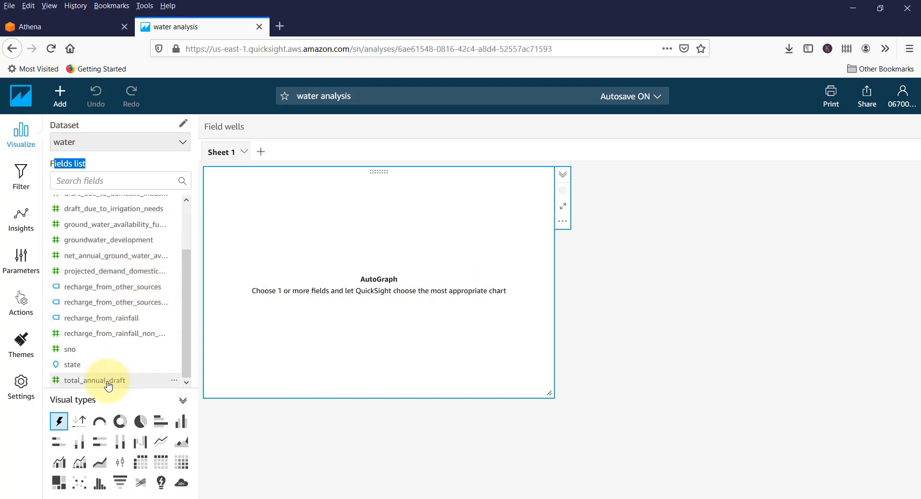
{"action": "left_click", "coordinate": [108, 382]}
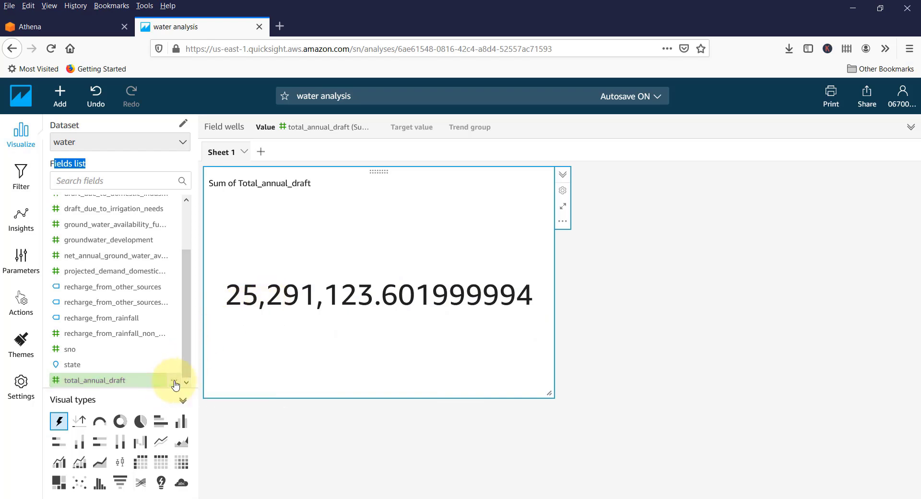
Step: Try showing the total_annual_draft field as Currency, and set it back to Number
{"action": "left_click", "coordinate": [175, 382]}
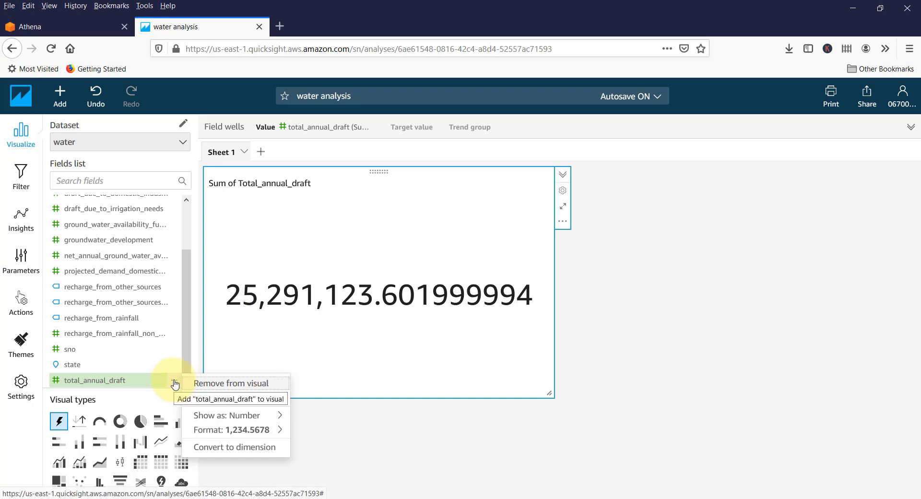
{"action": "mouse_move", "coordinate": [245, 421]}
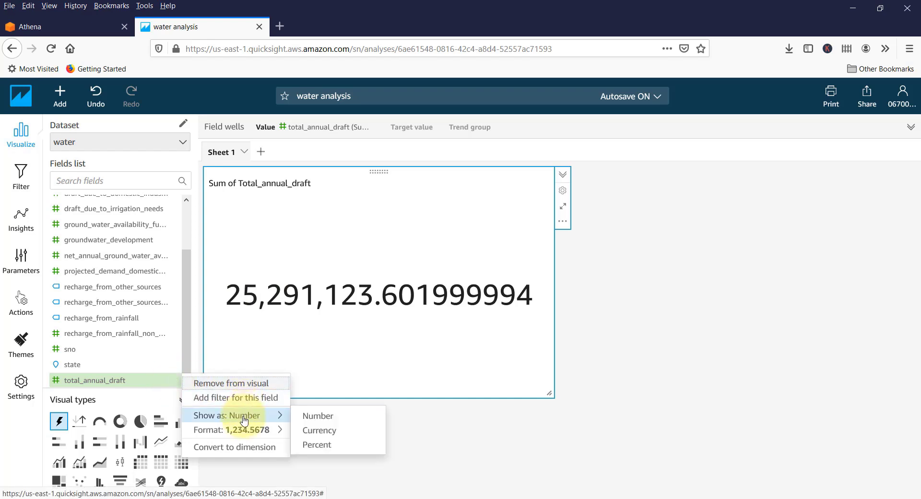
{"action": "left_click", "coordinate": [321, 431]}
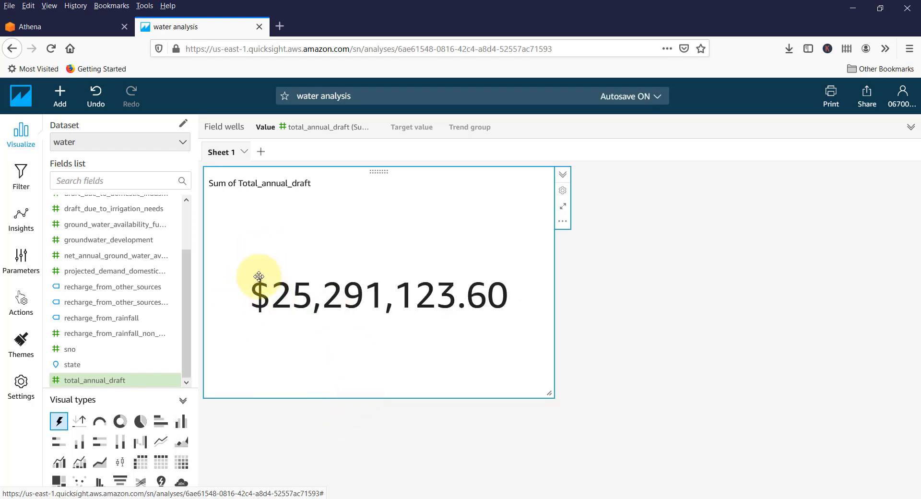
{"action": "left_click", "coordinate": [176, 382]}
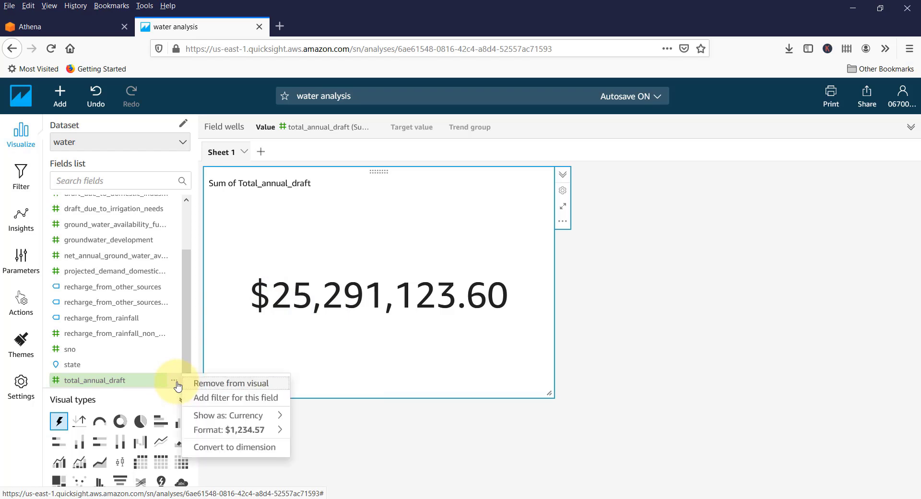
{"action": "mouse_move", "coordinate": [246, 416]}
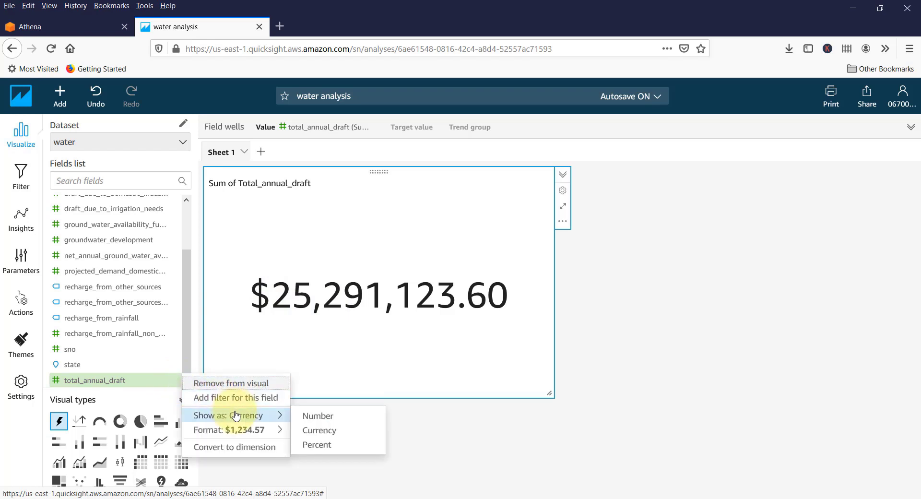
{"action": "left_click", "coordinate": [317, 417]}
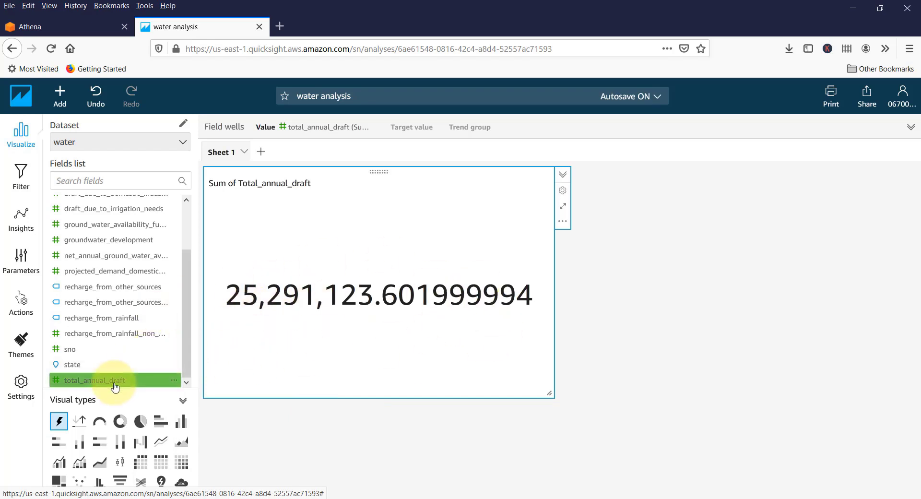
Step: Add the district field to the total_annual_draft visual, check individual bars, and open the chart's suggested insights
{"action": "scroll", "coordinate": [118, 339], "scroll_direction": "up", "scroll_amount": 3}
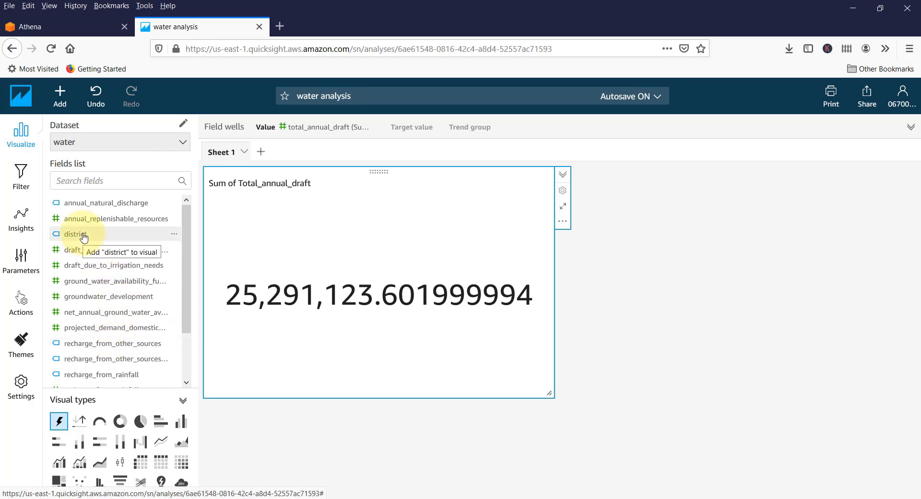
{"action": "left_click", "coordinate": [81, 235]}
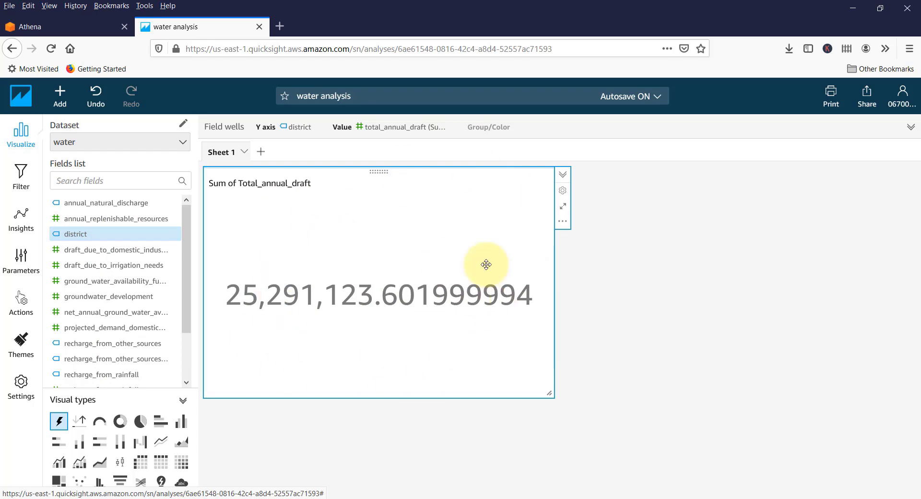
{"action": "mouse_move", "coordinate": [418, 282]}
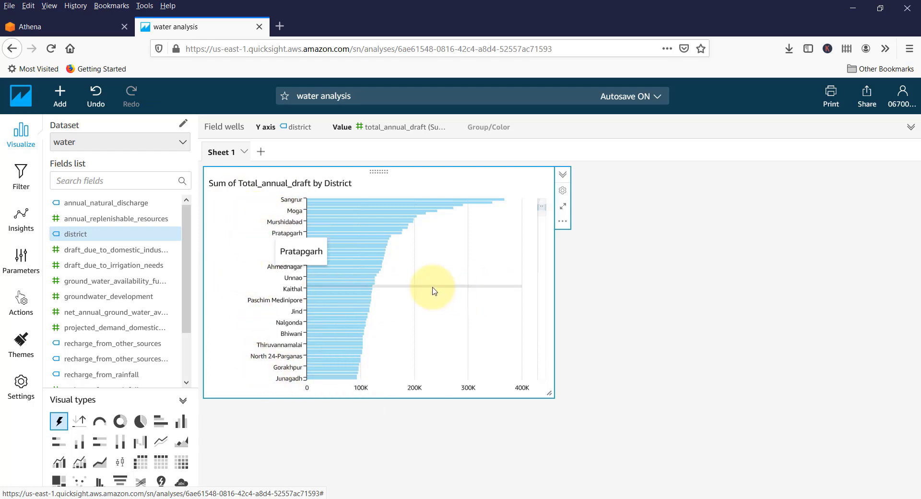
{"action": "mouse_move", "coordinate": [444, 242]}
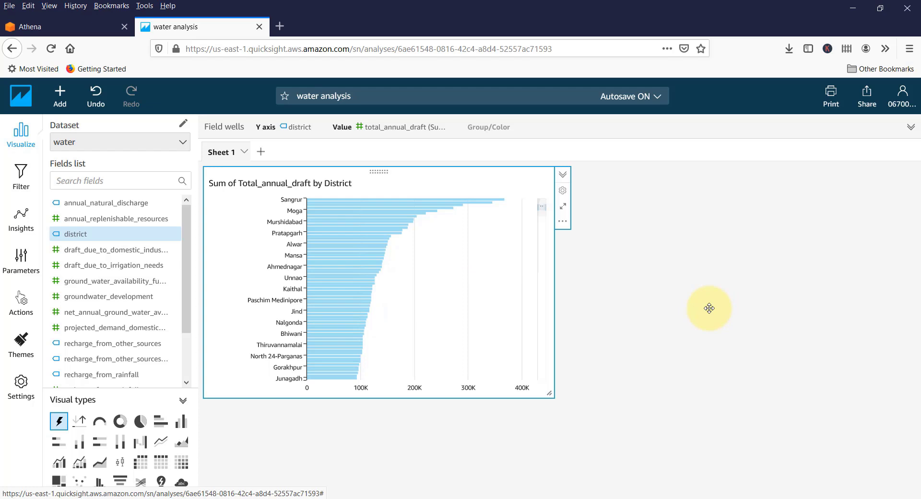
{"action": "left_click", "coordinate": [20, 220]}
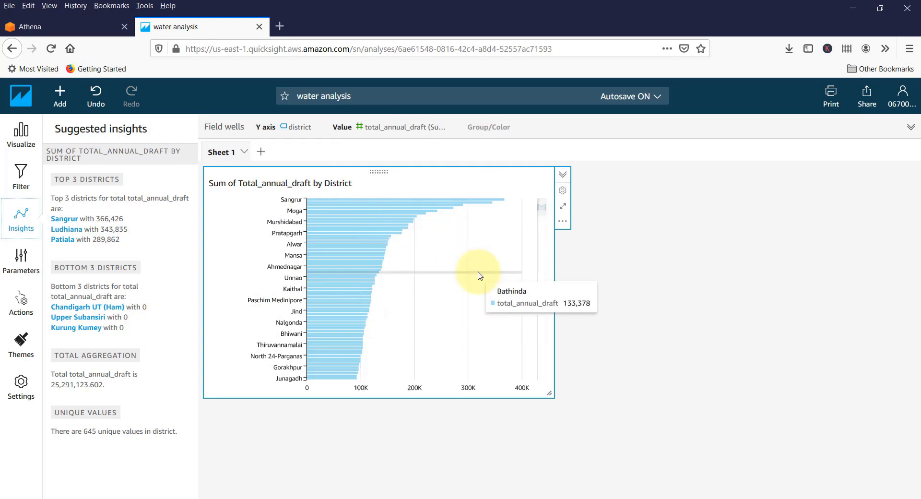
Step: Publish the water analysis as a new dashboard named DistrictWiseWaterData
{"action": "left_click", "coordinate": [869, 99]}
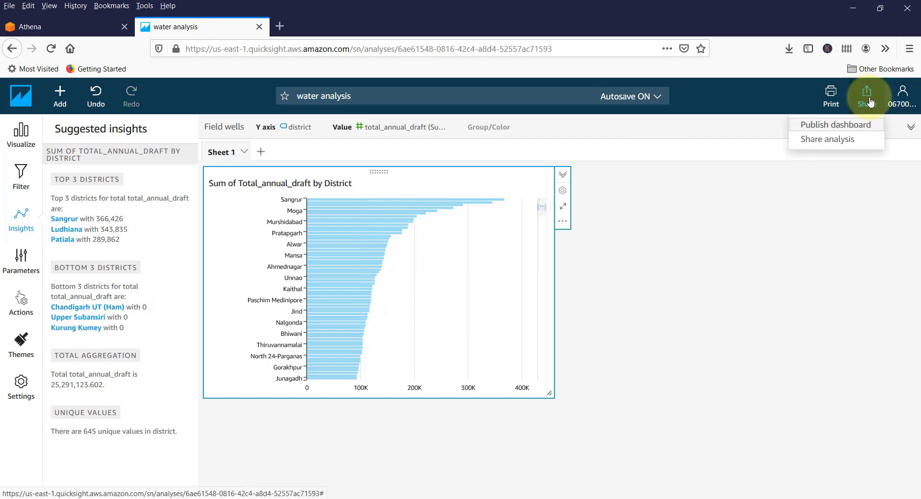
{"action": "left_click", "coordinate": [832, 125]}
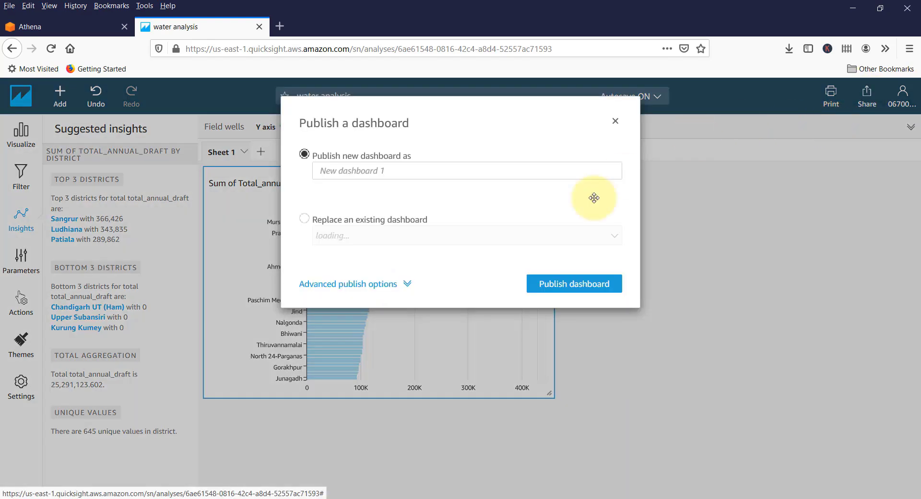
{"action": "left_click", "coordinate": [392, 171]}
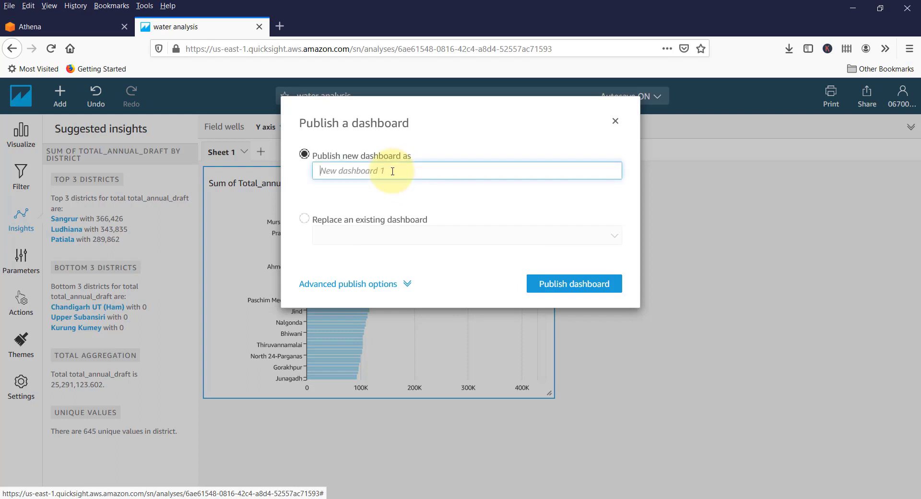
{"action": "type", "text": "W"}
{"action": "key", "text": "BackSpace"}
{"action": "type", "text": "DistrictWiseWaterData"}
{"action": "left_click", "coordinate": [561, 285]}
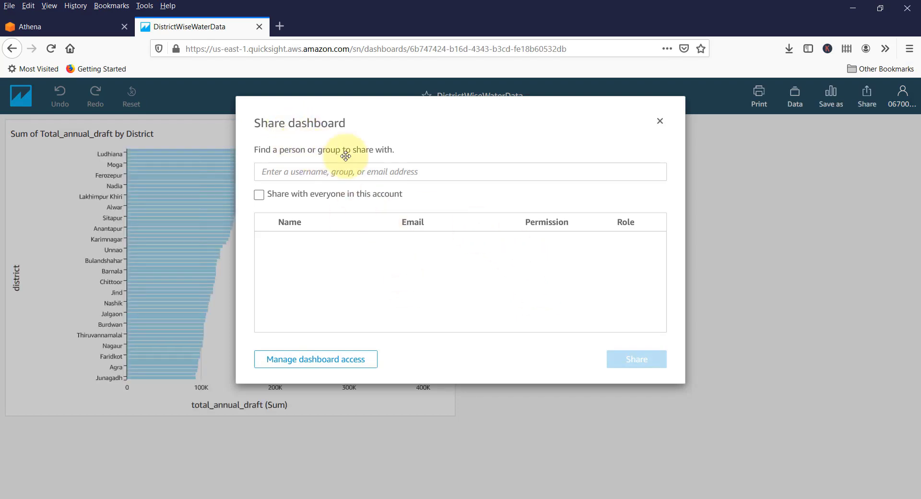
Step: Share the DistrictWiseWaterData dashboard with the reader found by e-mail address, and close the dashboard permissions
{"action": "left_click", "coordinate": [338, 172]}
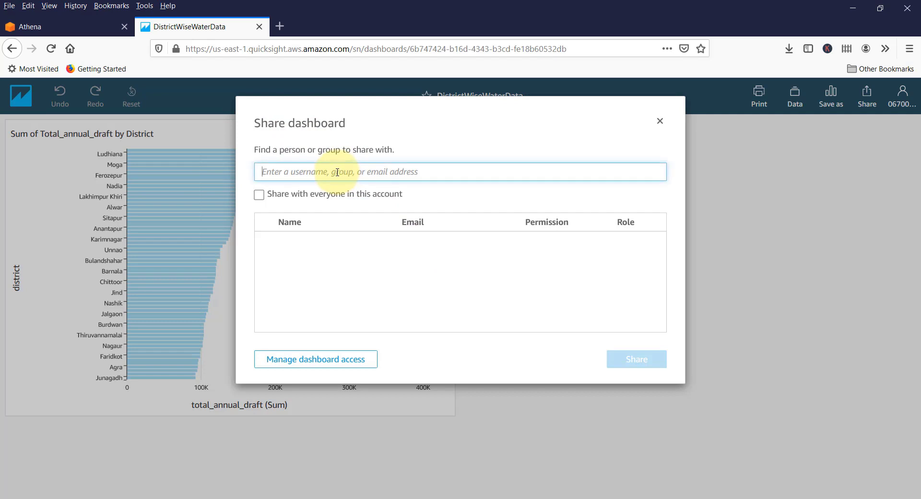
{"action": "type", "text": "ajay.wa"}
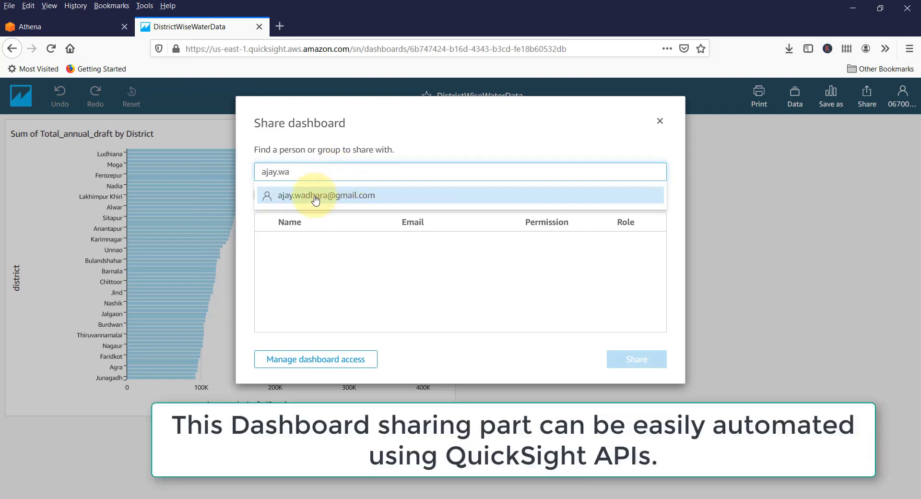
{"action": "left_click", "coordinate": [305, 196]}
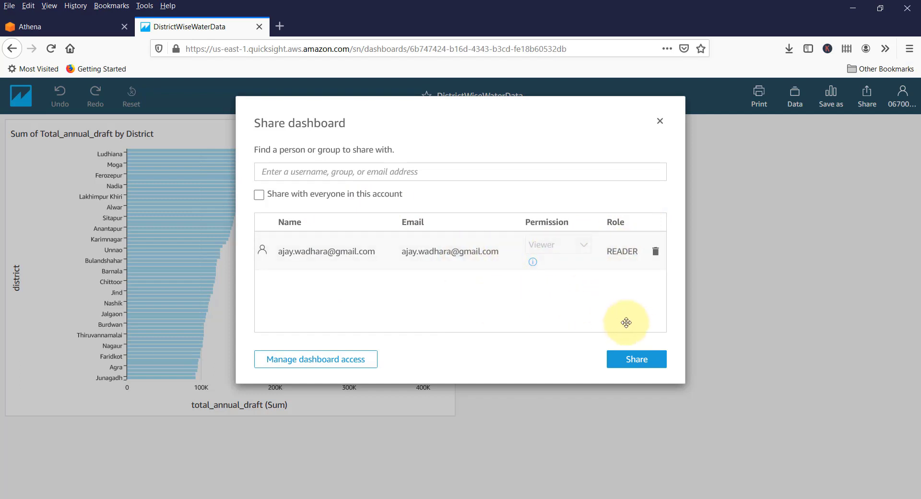
{"action": "left_click", "coordinate": [635, 364]}
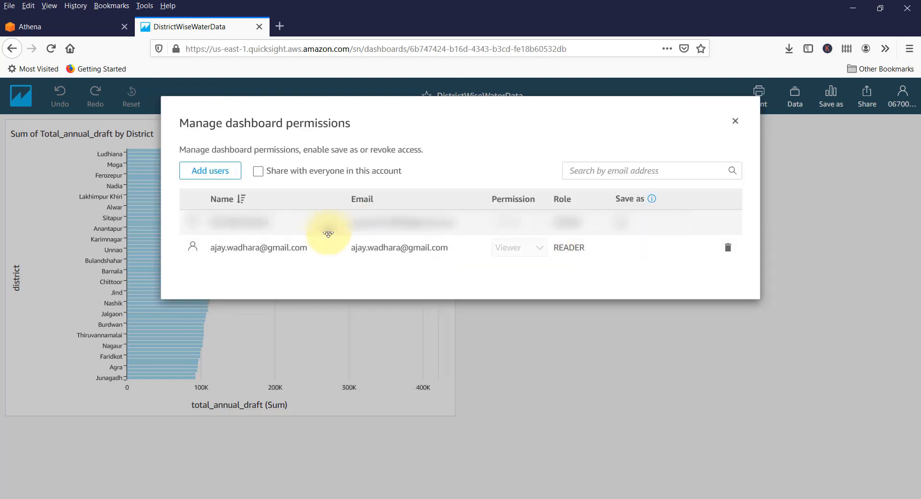
{"action": "left_click", "coordinate": [575, 307]}
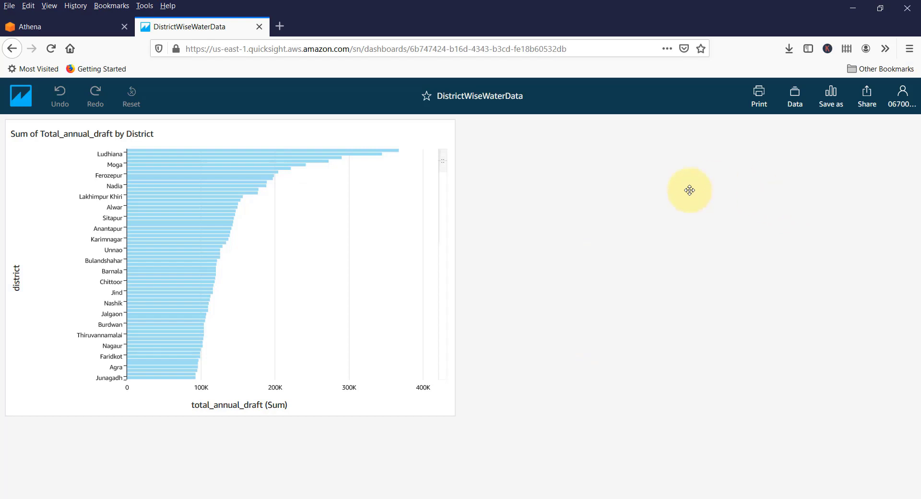
Step: Preview the dashboard for printing on US letter paper in Landscape orientation, and exit the preview
{"action": "left_click", "coordinate": [756, 95]}
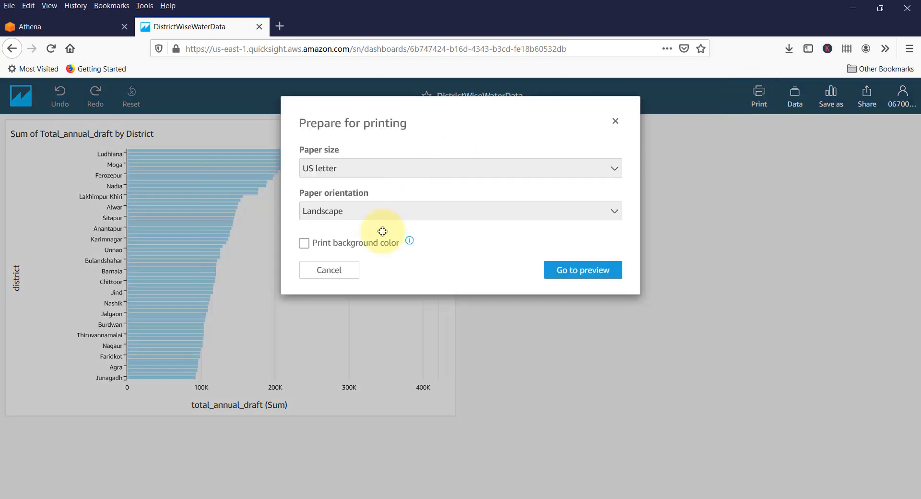
{"action": "left_click", "coordinate": [579, 269]}
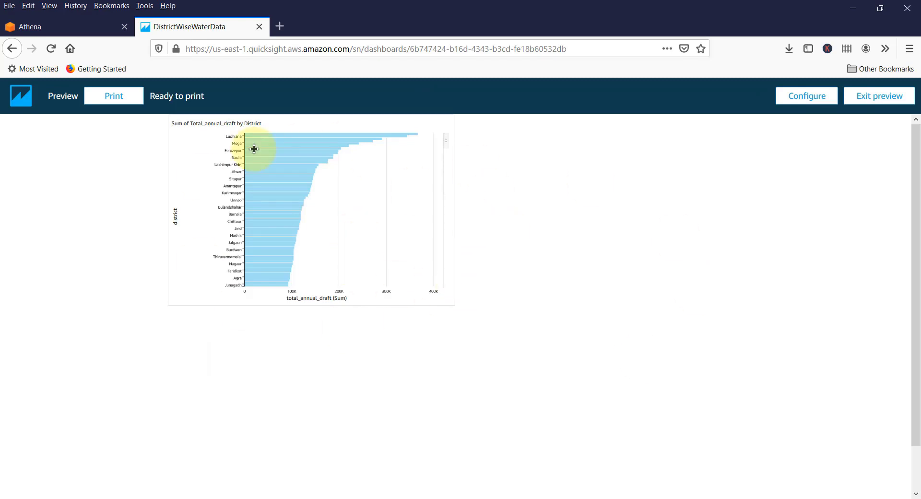
{"action": "left_click", "coordinate": [884, 94]}
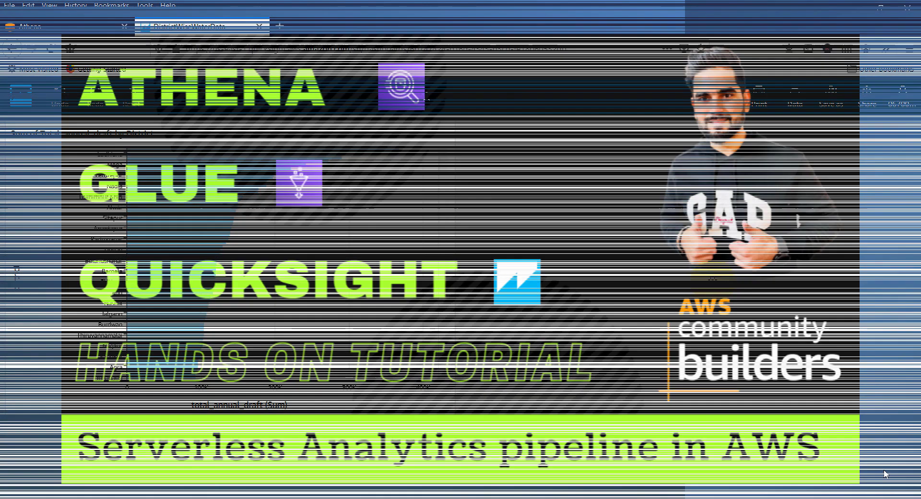